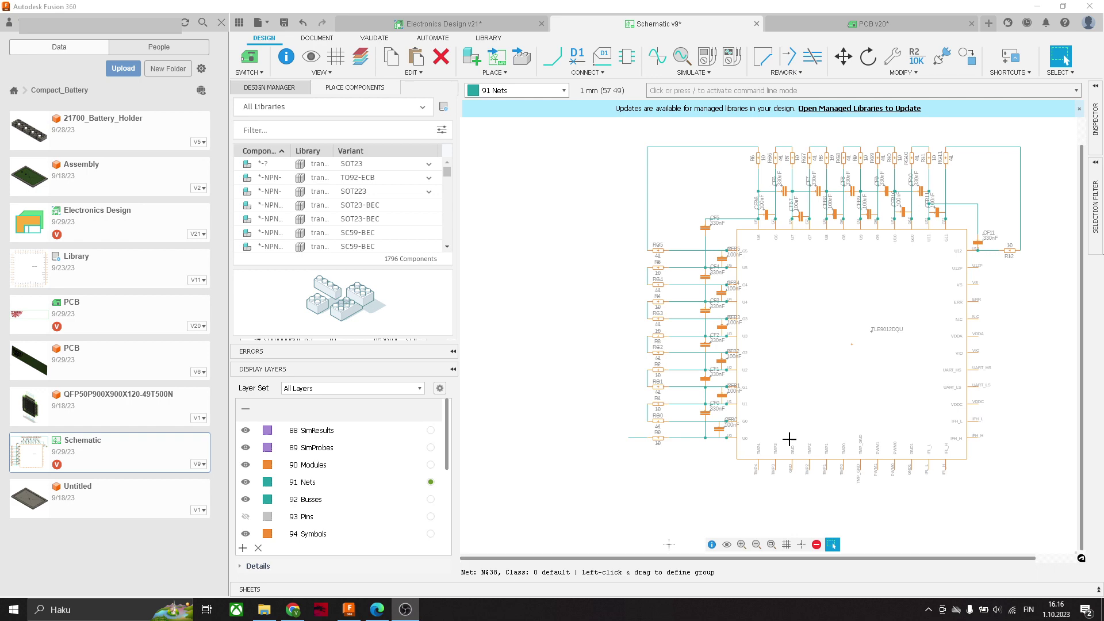
middle_drag(837, 404, 814, 411)
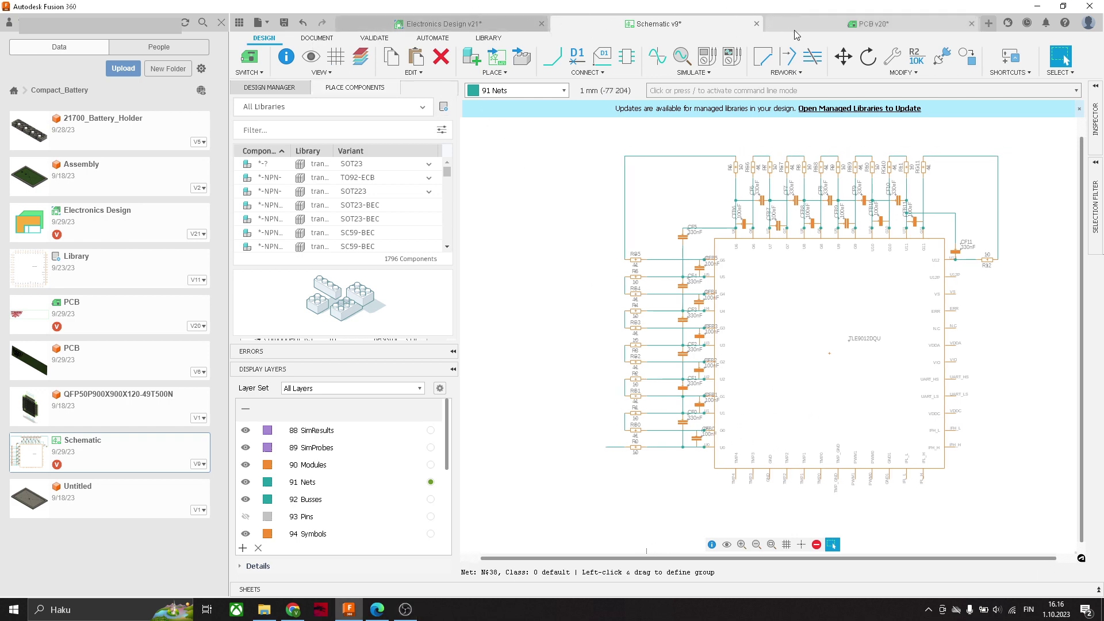
scroll(632, 414, up, 2)
scroll(674, 491, up, 2)
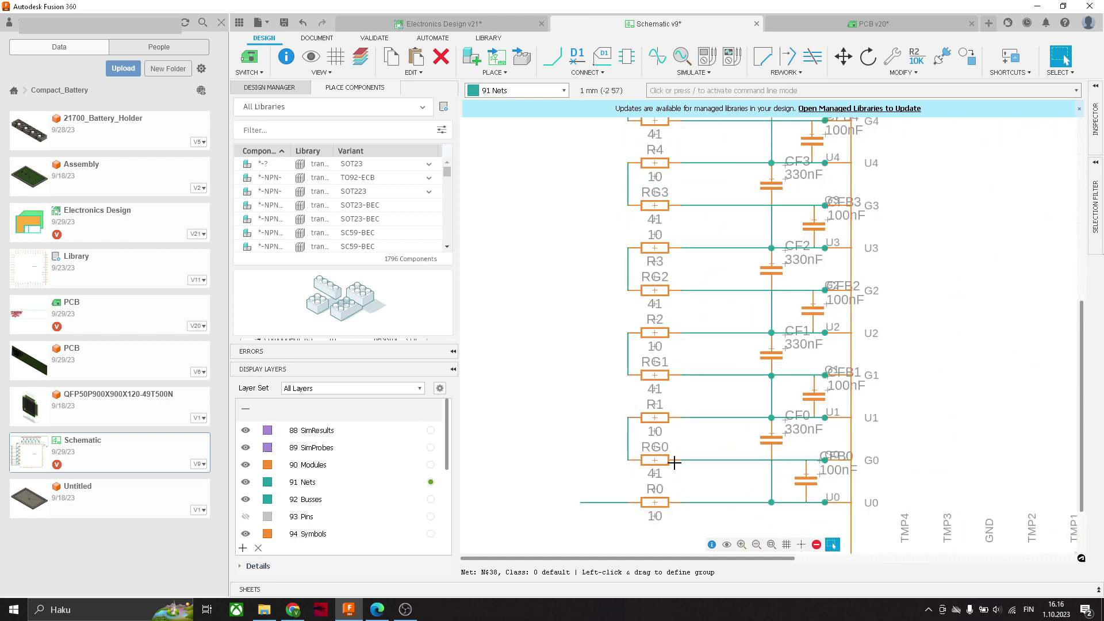
scroll(725, 402, down, 2)
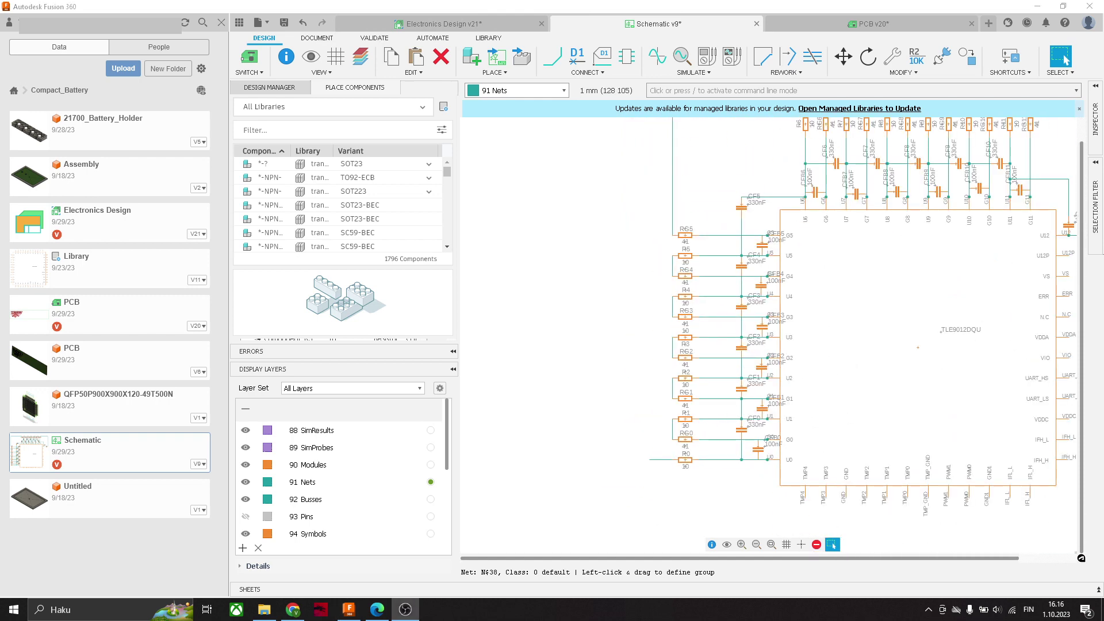
Open the Library file of the Compact_Battery project and create a new symbol named 13_PIN_CONNECTOR.
double_click(104, 275)
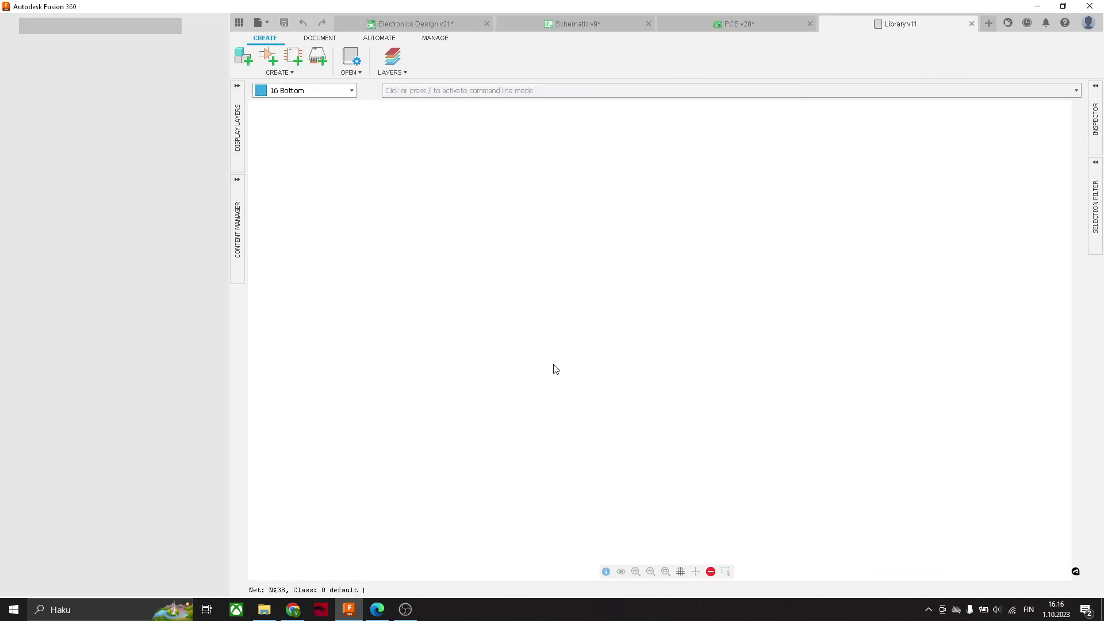
click(237, 229)
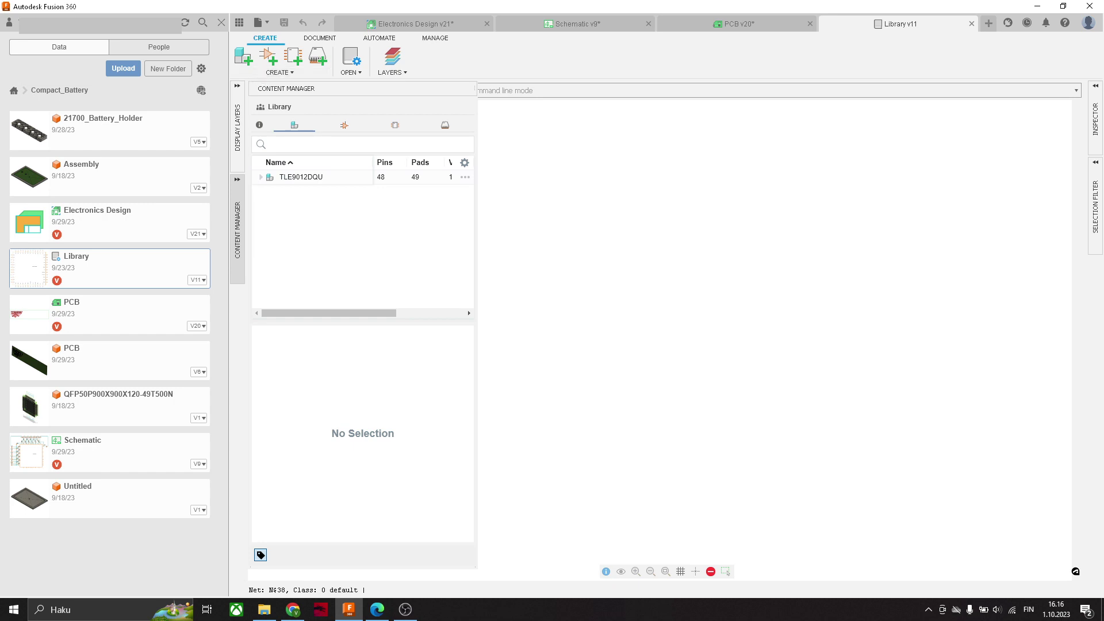
click(290, 74)
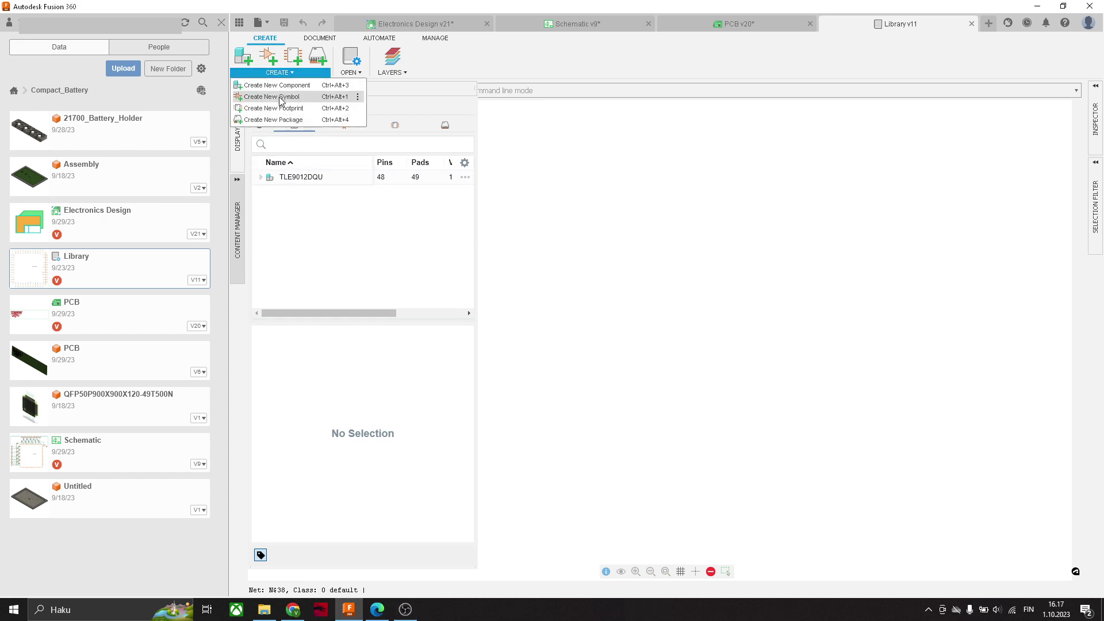
click(280, 97)
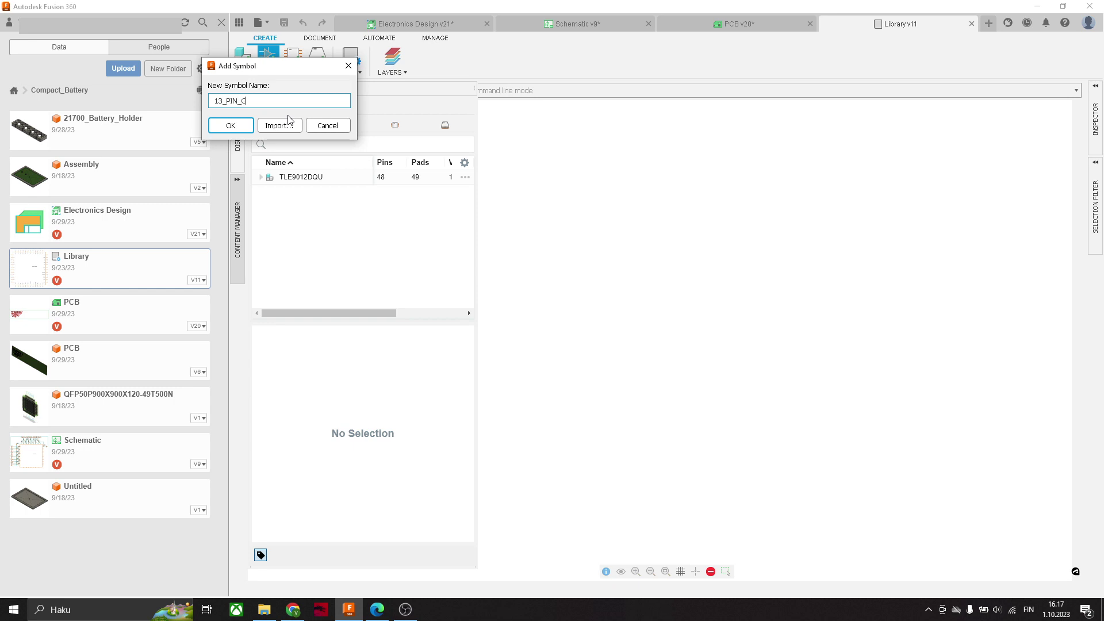
click(231, 125)
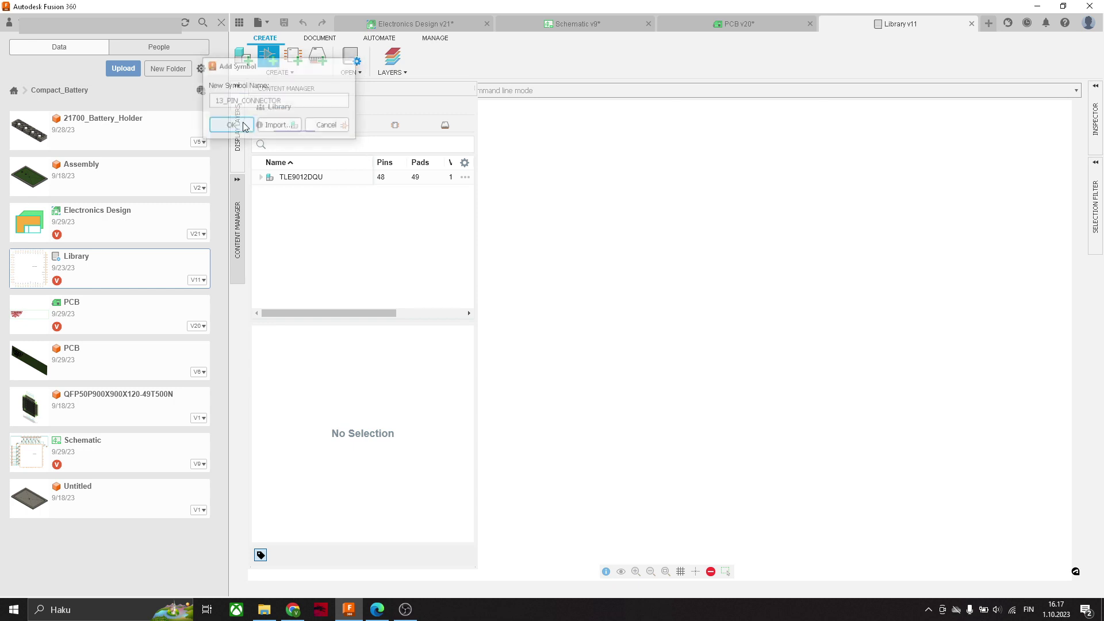
Add a pin array of 13 pins on the symbol's right side only, with base name P$ and start index 0.
click(607, 74)
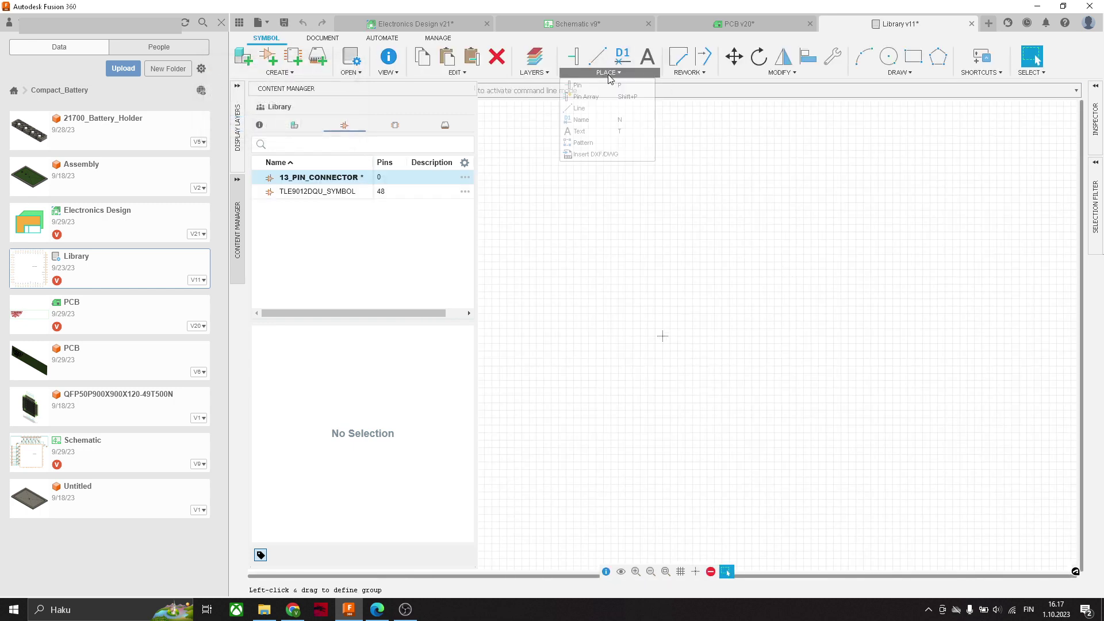
click(587, 96)
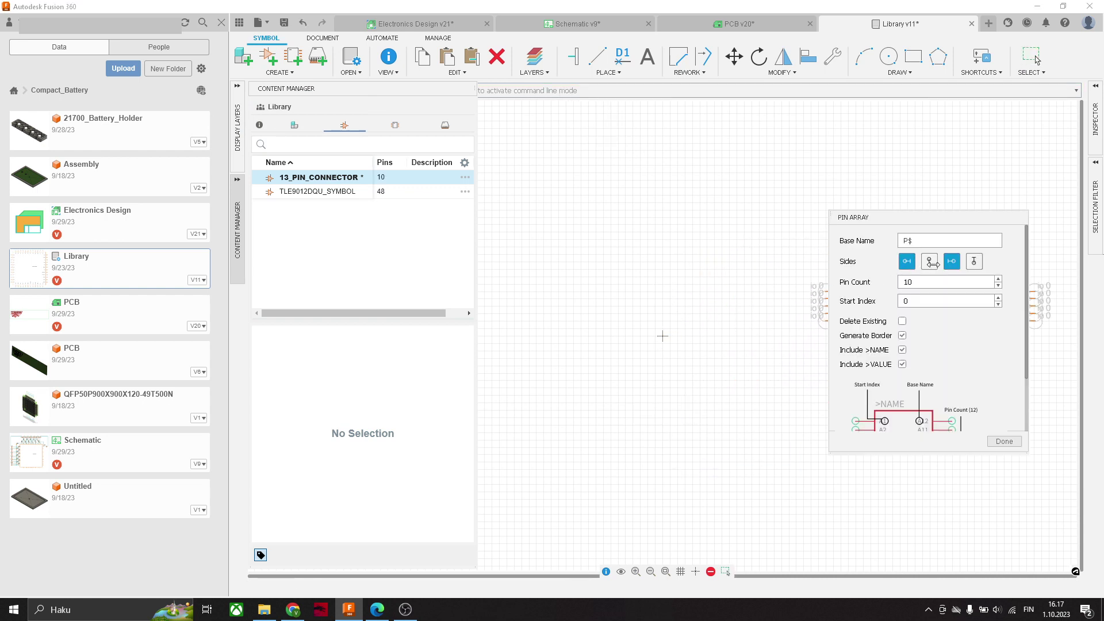
click(952, 261)
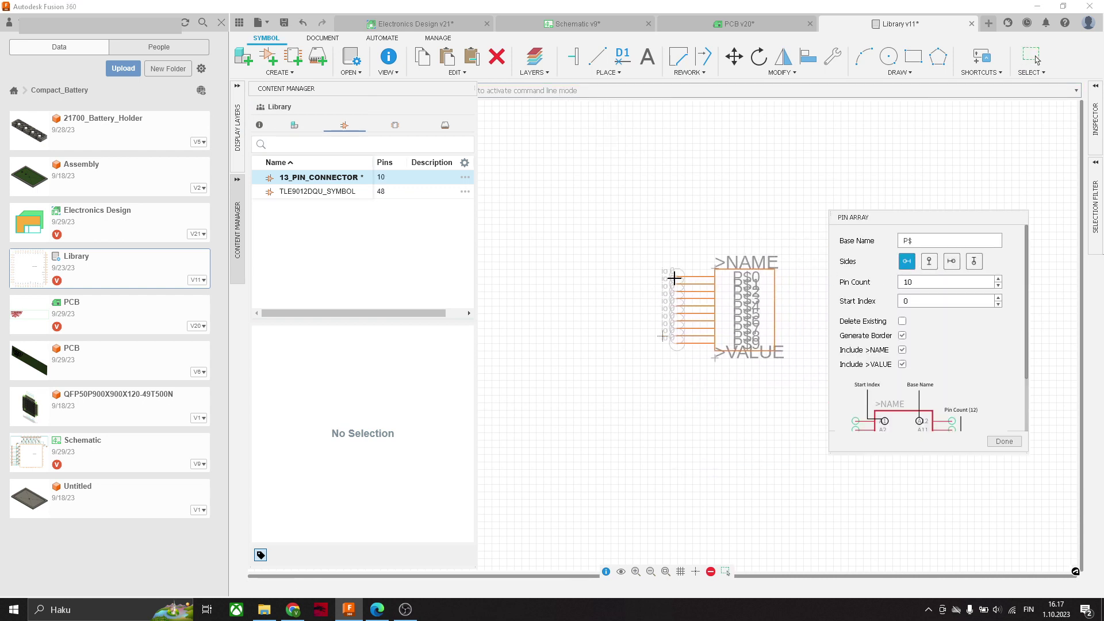
click(952, 262)
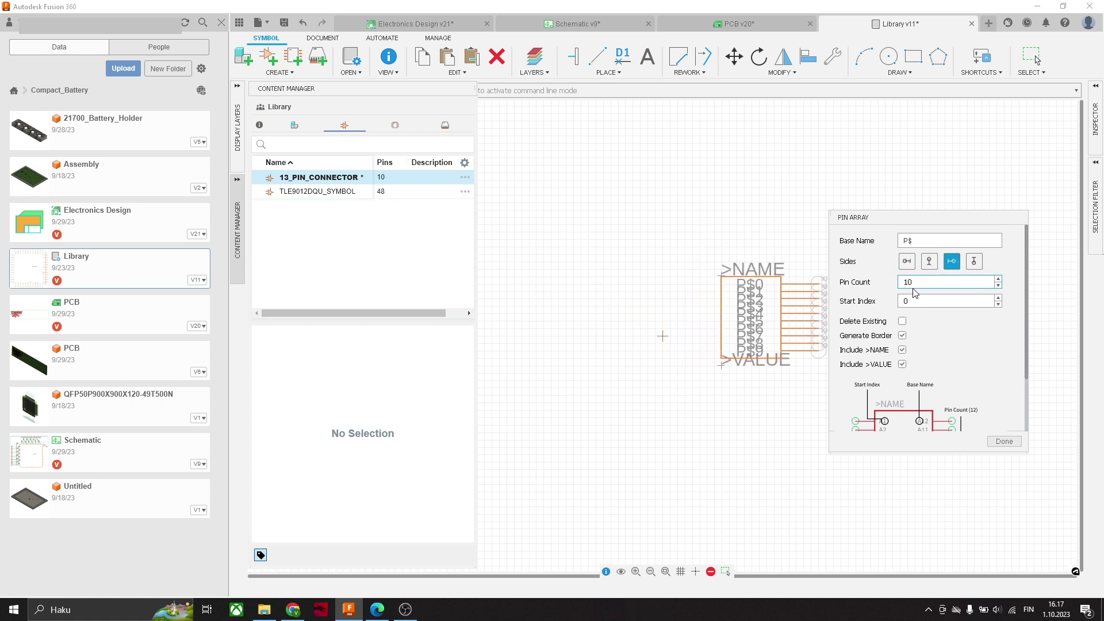
click(998, 279)
click(999, 279)
click(999, 280)
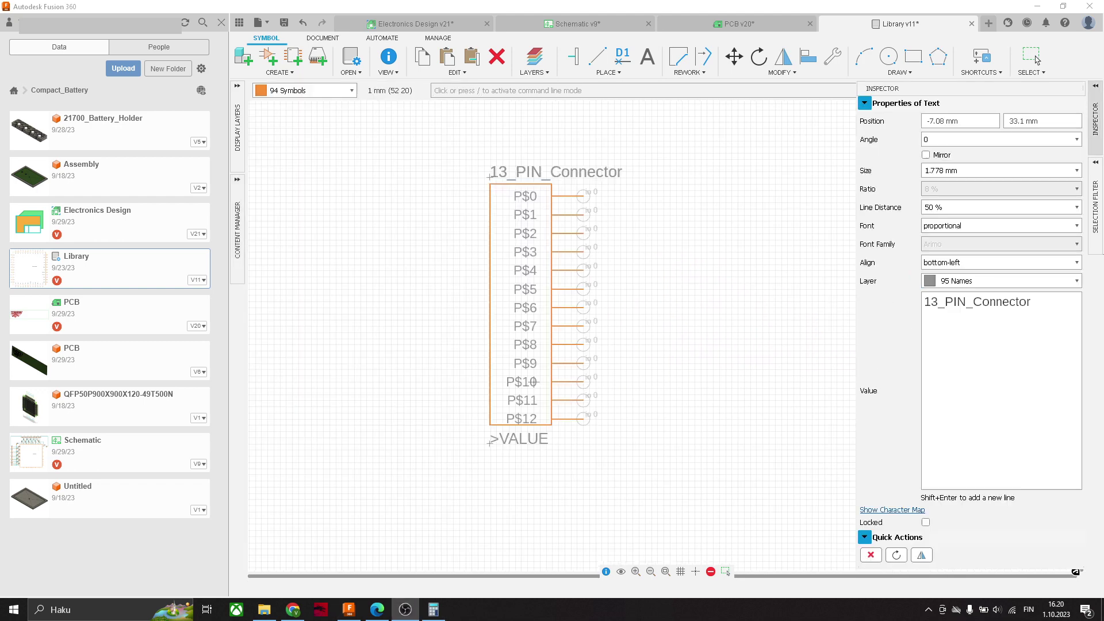
Save the library with the 13-pin connector symbol.
key(Escape)
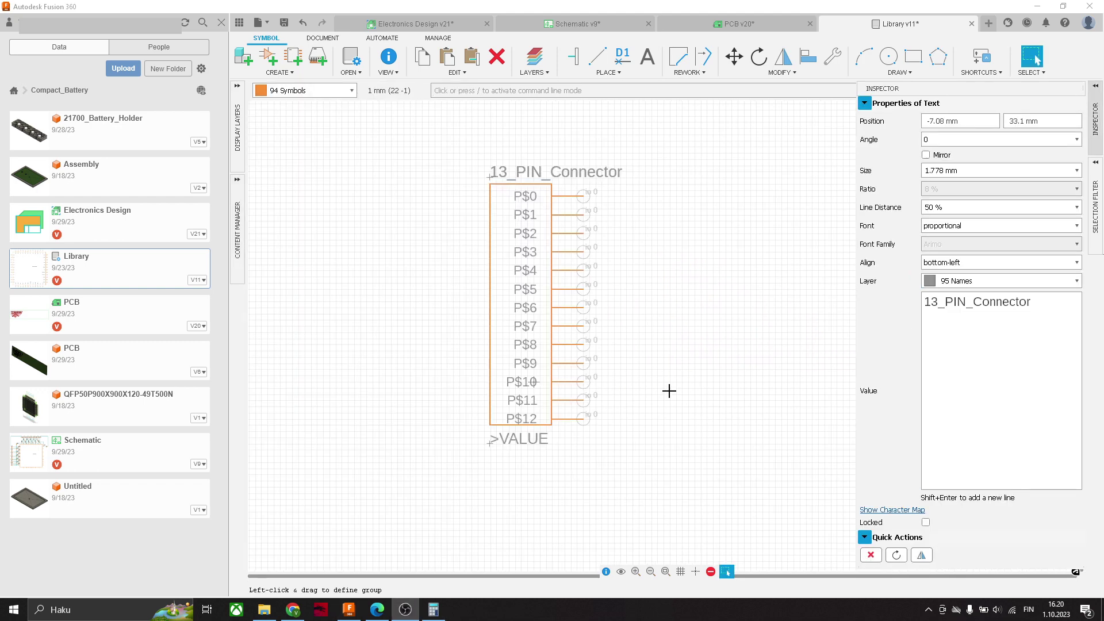
middle_drag(627, 284, 614, 288)
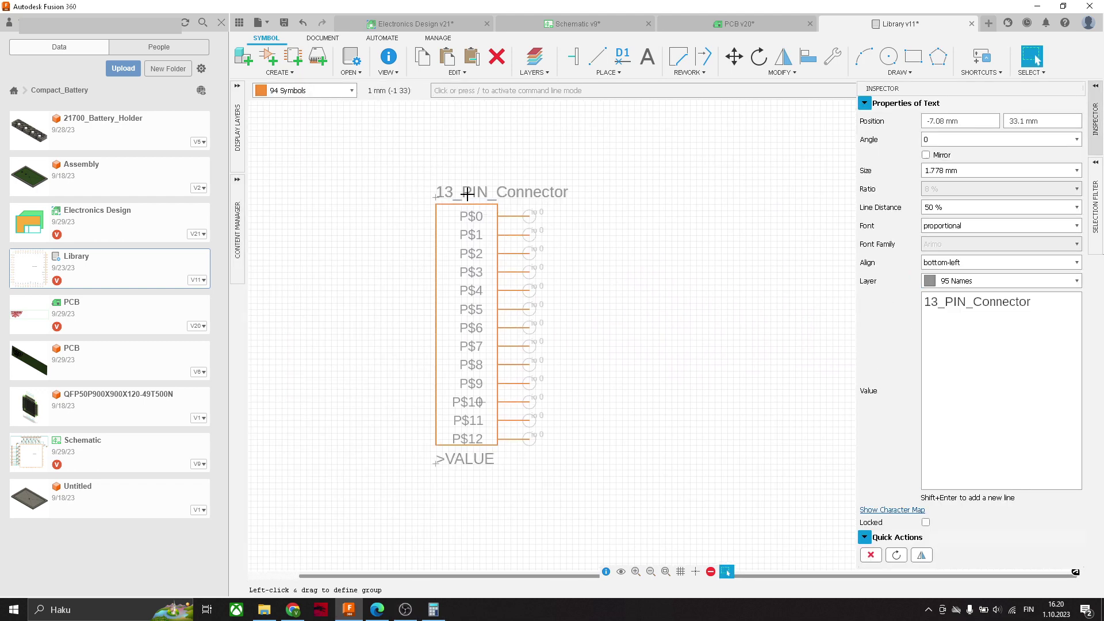
click(283, 25)
click(560, 323)
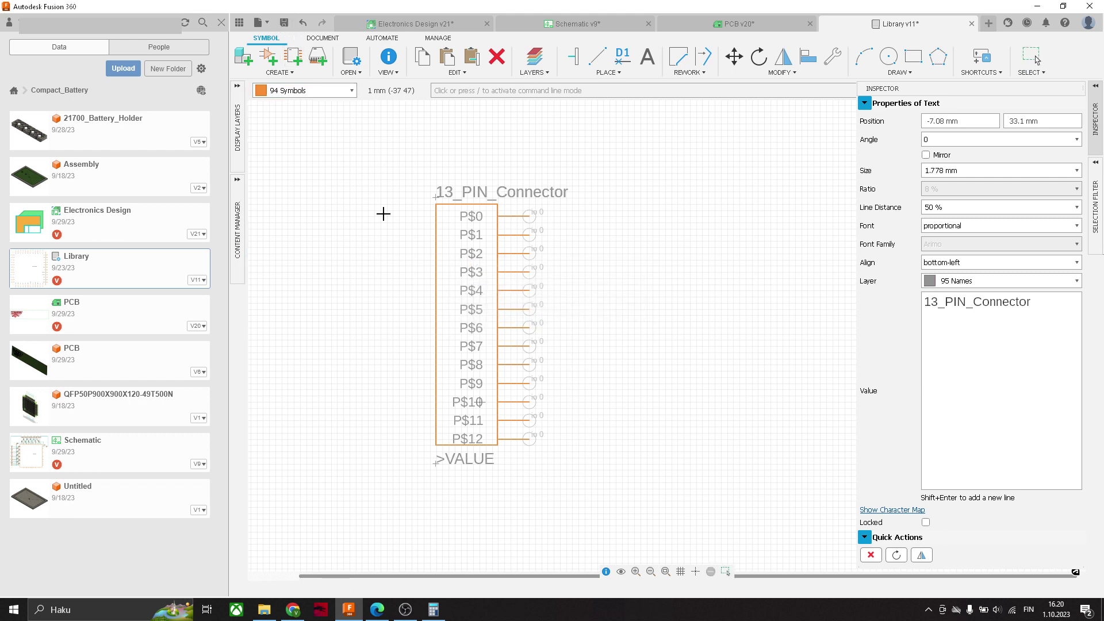
click(1035, 59)
Create a new package and choose the Receptacle Header (Female) Right Angle generator.
click(282, 74)
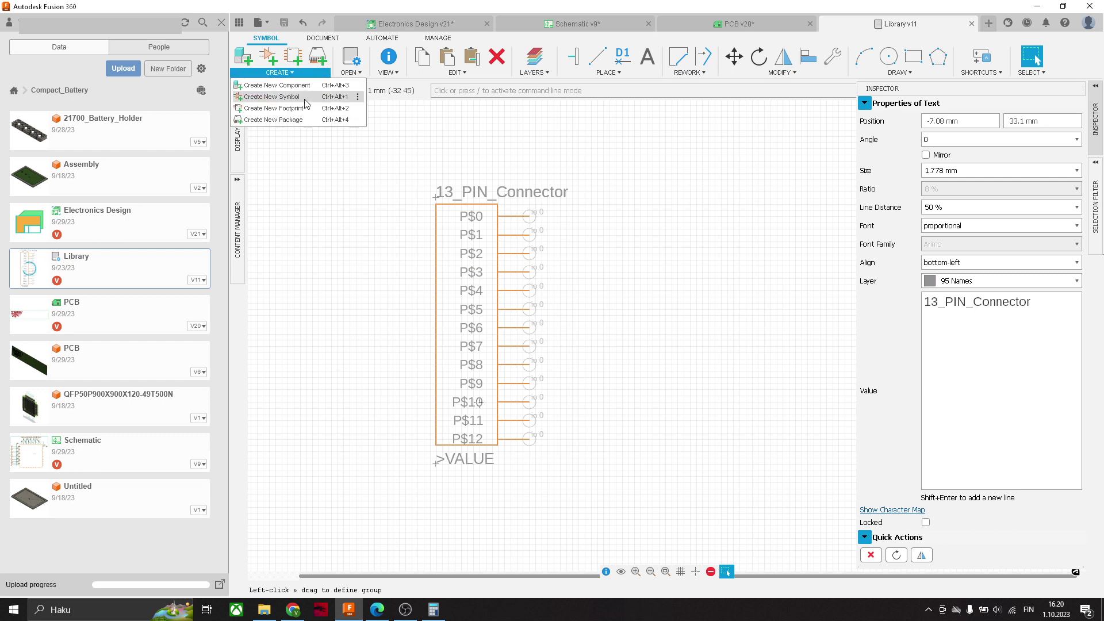
click(297, 119)
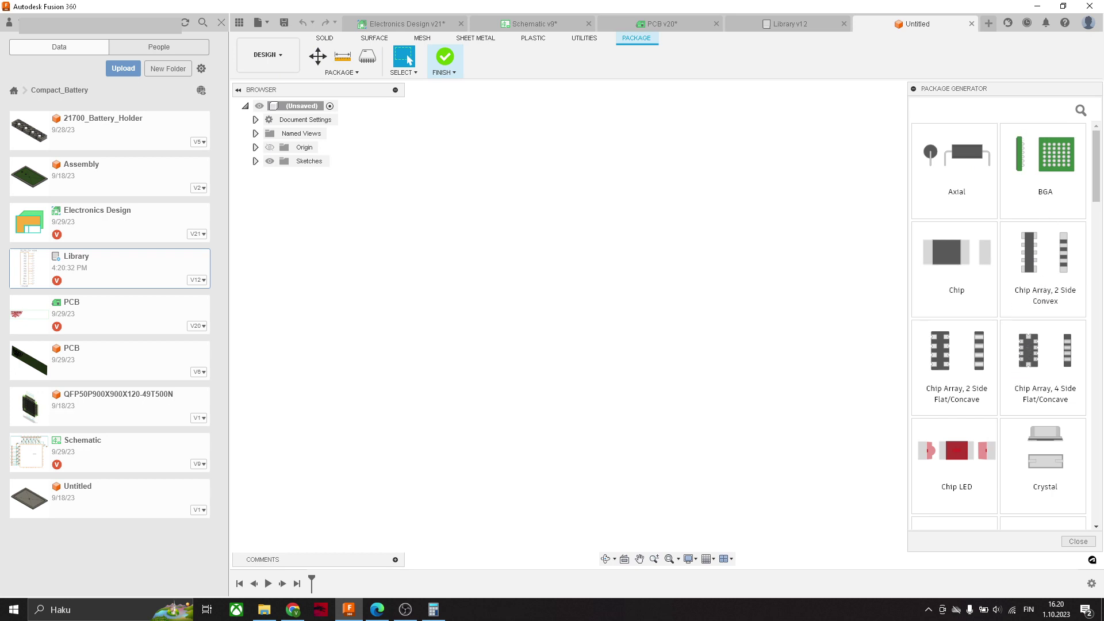
scroll(971, 401, down, 10)
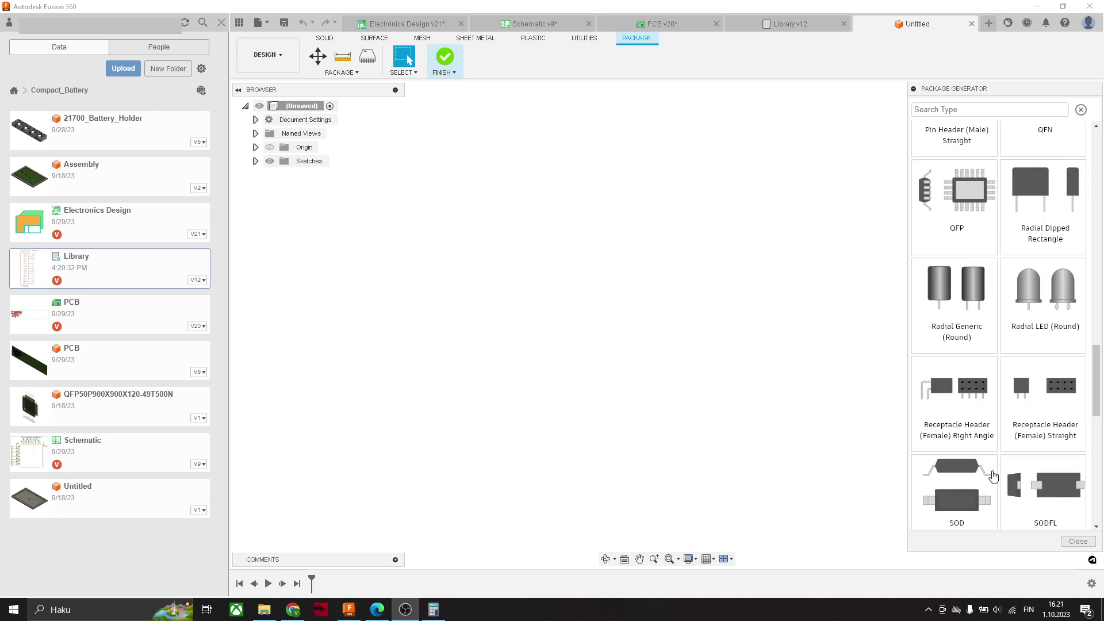
click(973, 407)
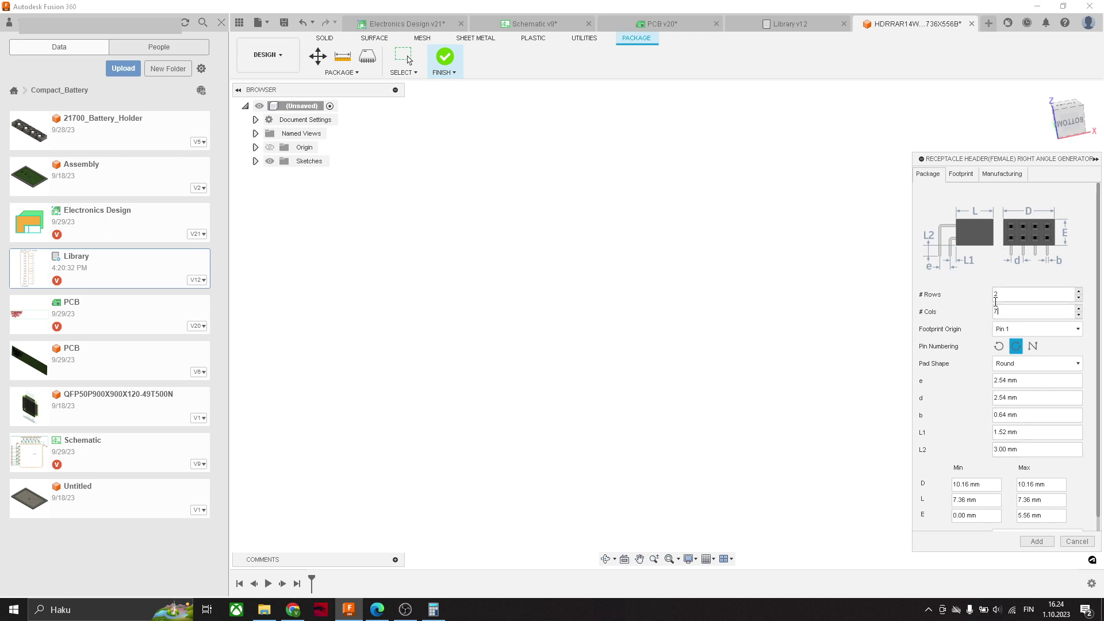
Generate the header with 2 rows, 7 columns, square pads and a body width D of 18.16 mm.
click(1030, 362)
click(1010, 395)
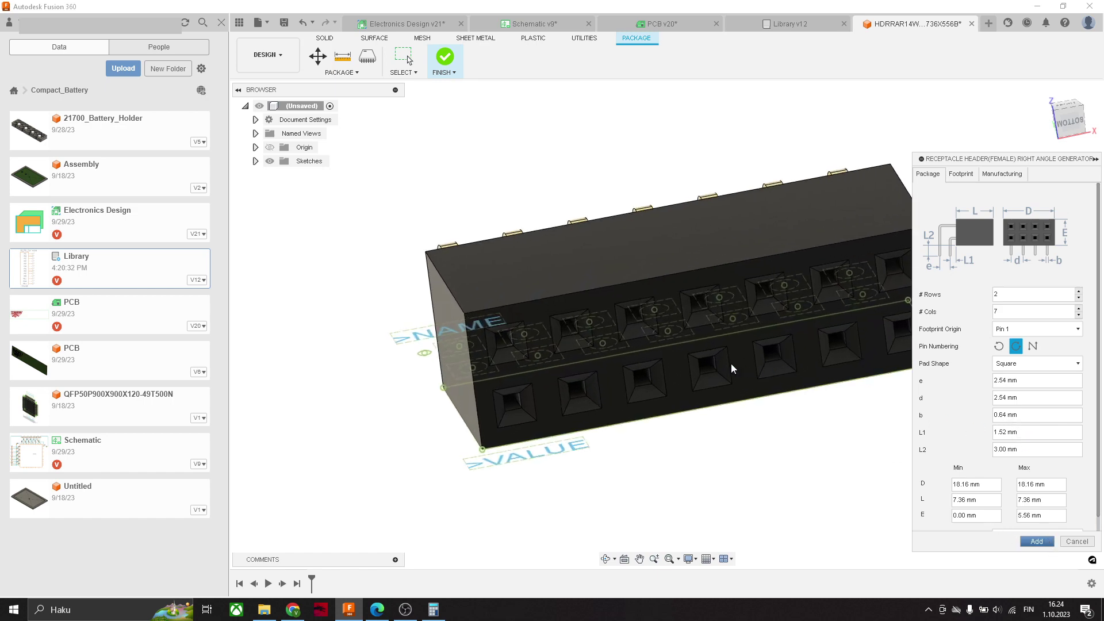
middle_drag(838, 457, 733, 448)
click(1078, 540)
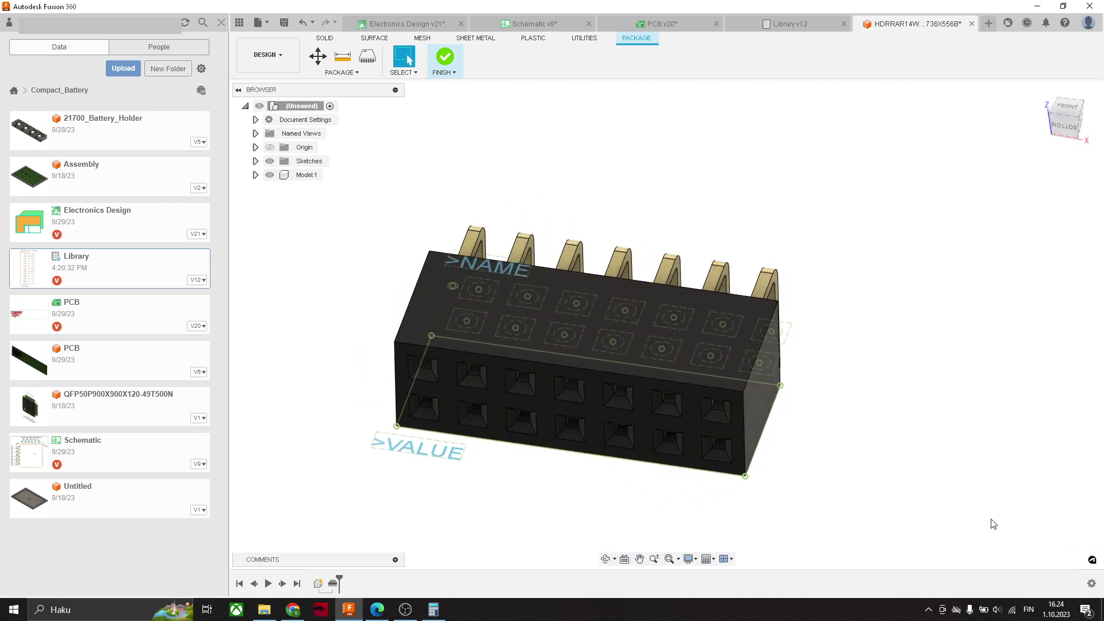
Save the header package as HDRRAR14W64P254_2X7_1816X736X556B in the Compact_Battery folder.
shift+middle_drag(993, 523, 609, 387)
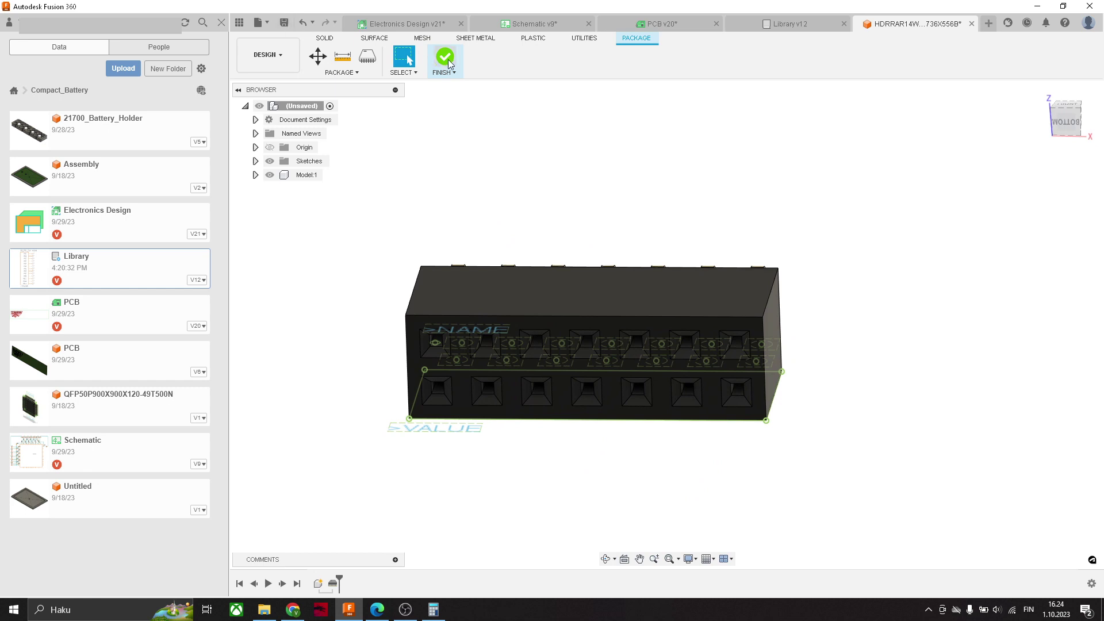
click(286, 26)
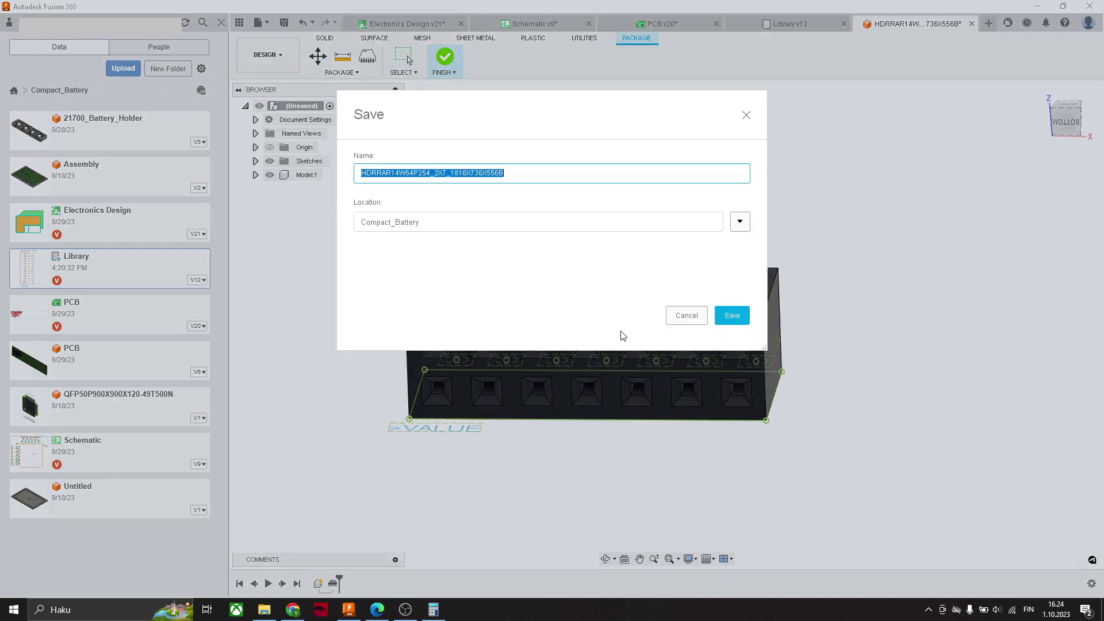
click(732, 316)
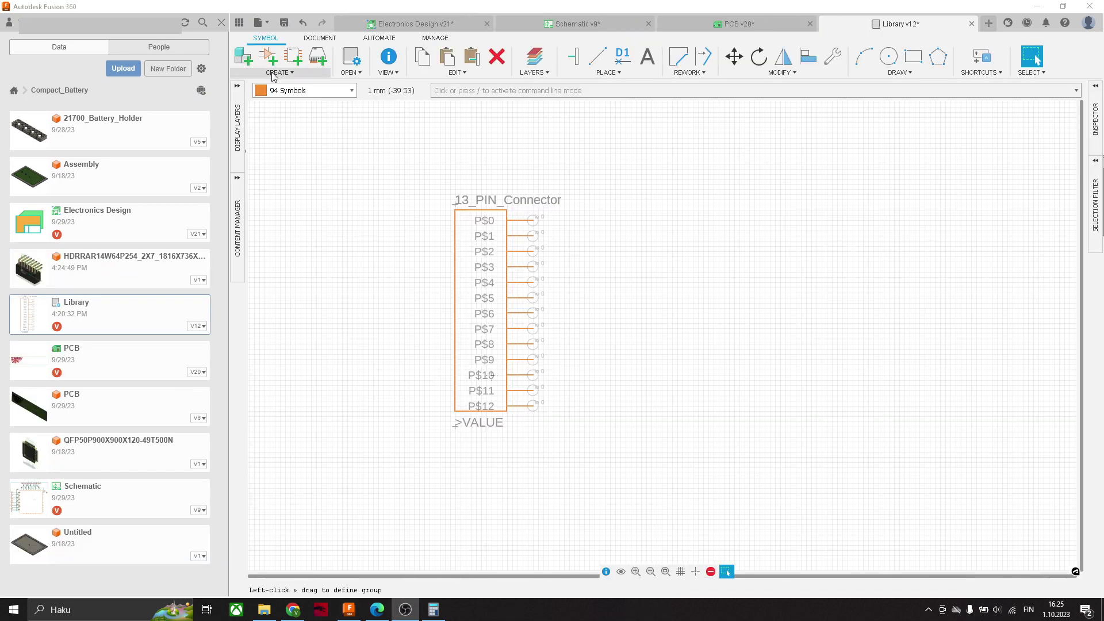
Create a new component in the library named 13_PIN_CONNECOTR.
click(280, 72)
click(284, 86)
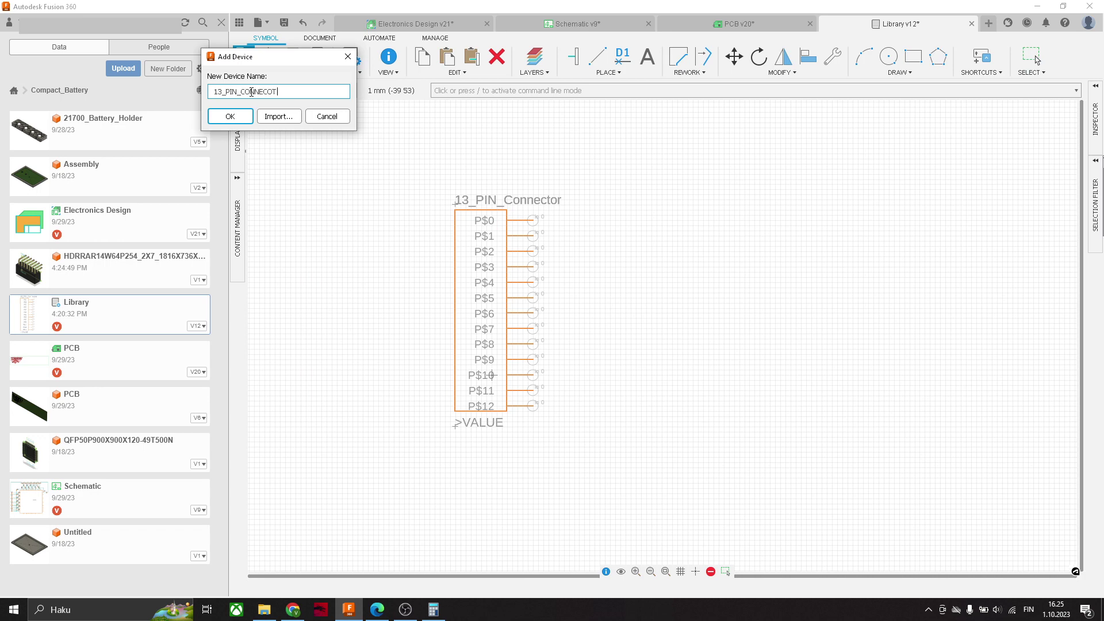
key(Return)
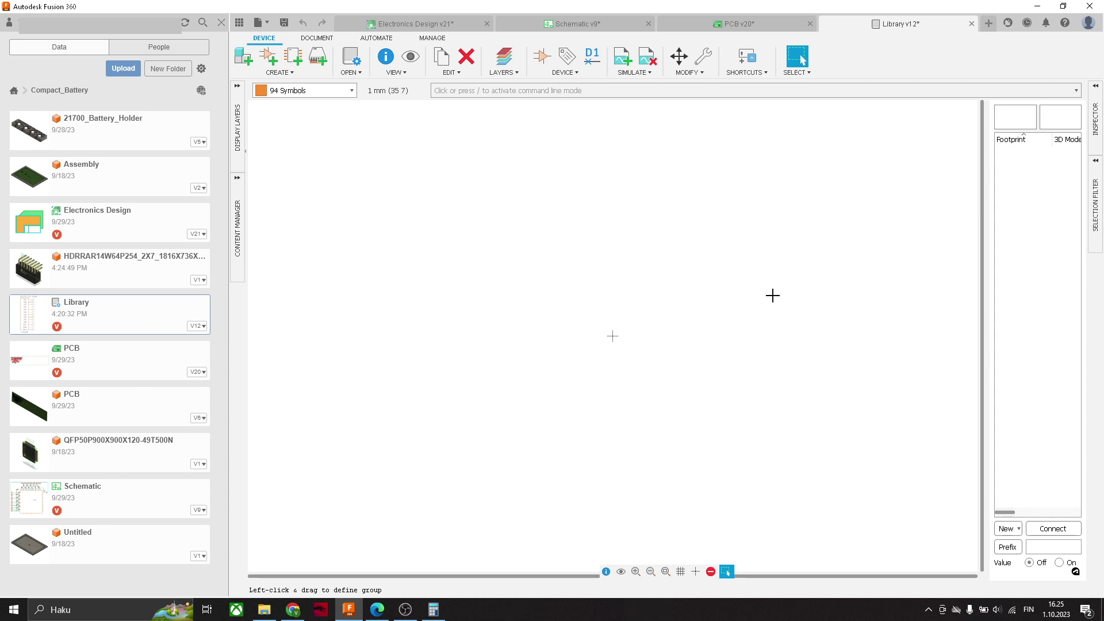
Place one 13_PIN_CONNECTOR symbol in the new component with Addlevel next and SwapLevel 0.
click(564, 72)
click(546, 89)
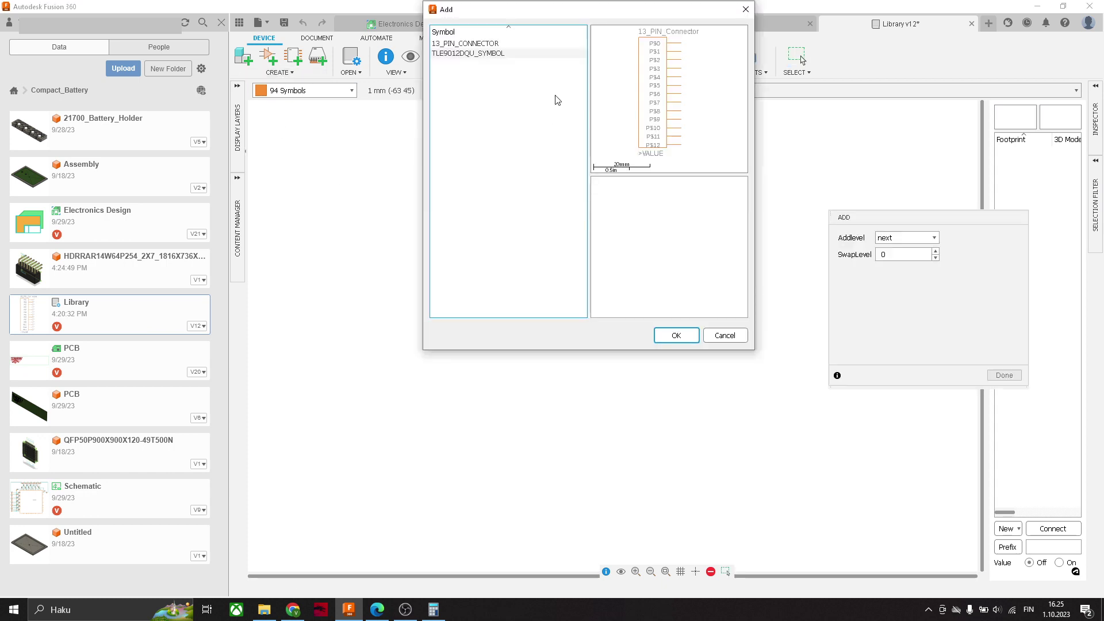
click(481, 53)
click(481, 44)
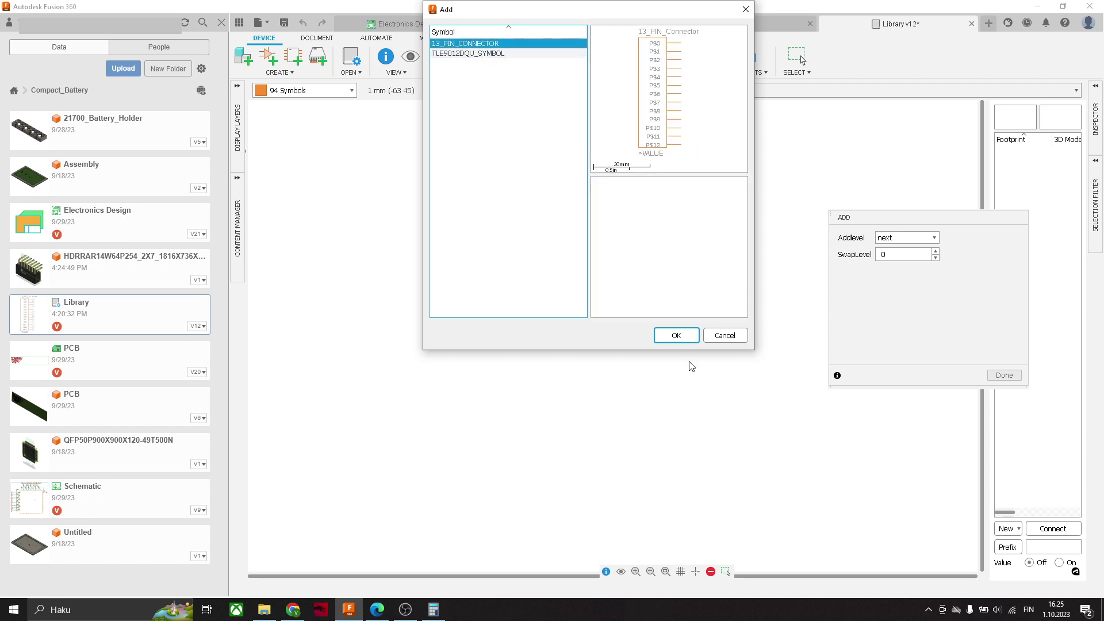
click(670, 335)
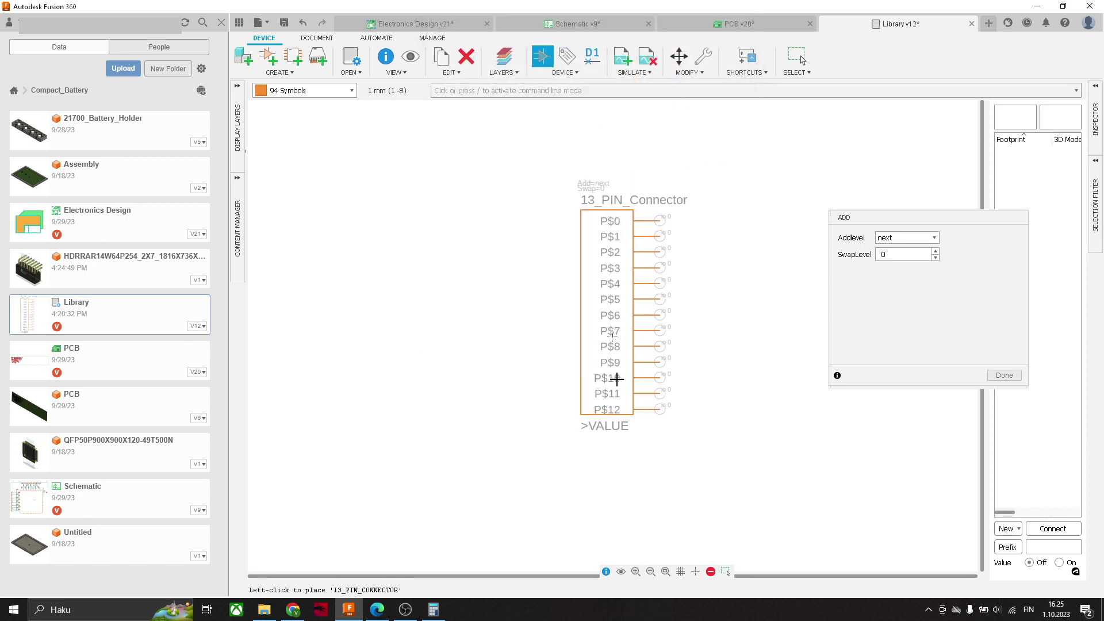
click(624, 409)
scroll(702, 390, right, 3)
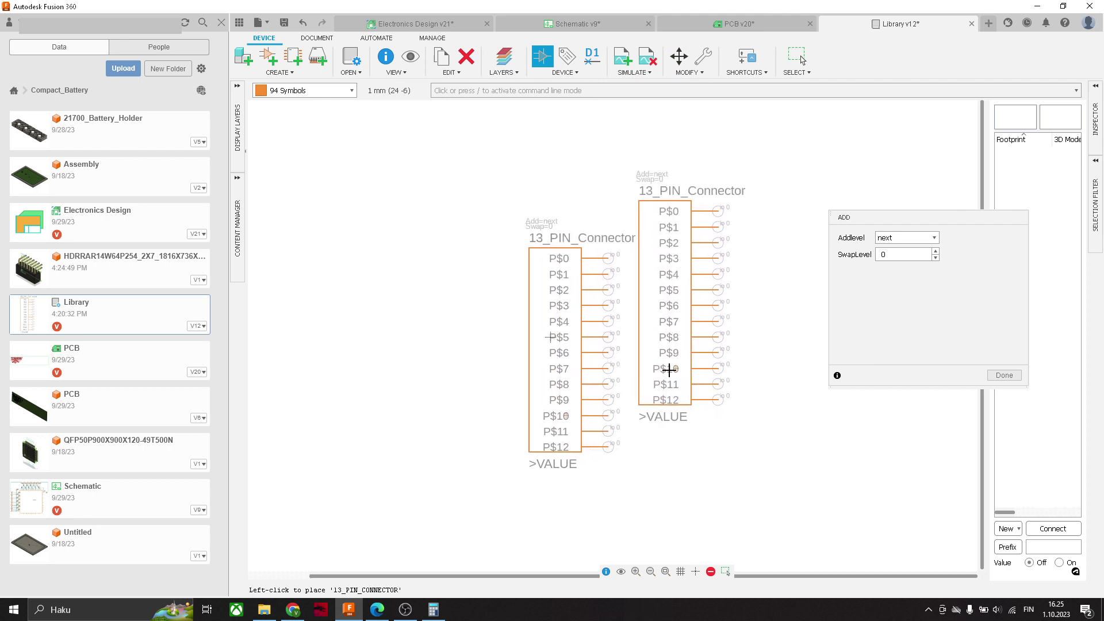
click(1004, 375)
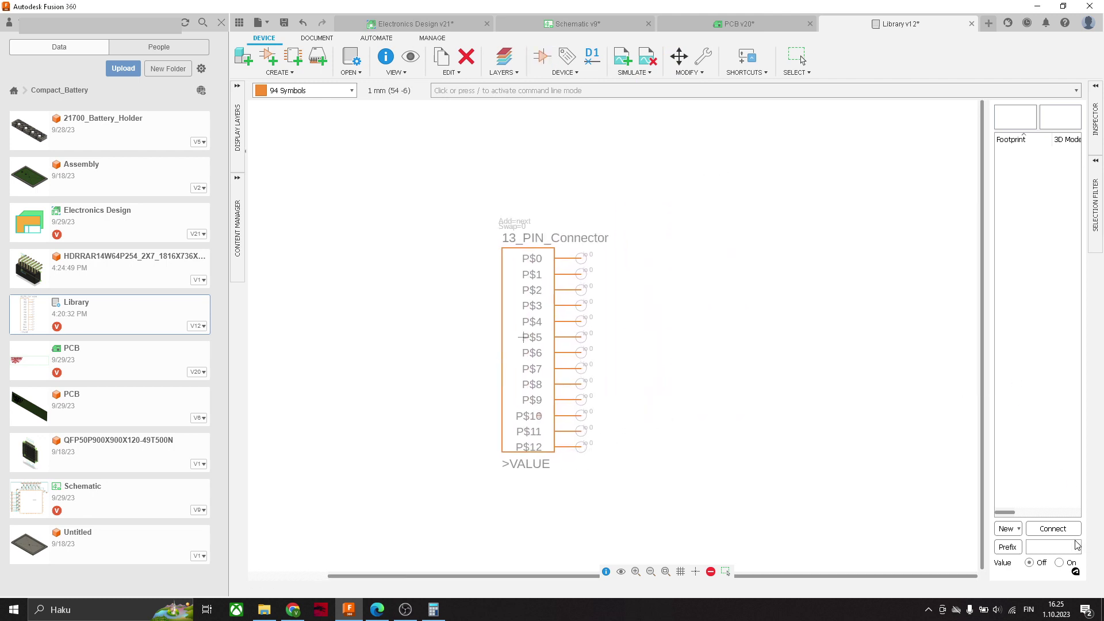
Add the HDRRAR14W64P254_2X7_1816X736X556B header package as a variant of the 13_PIN_CONNECOTR component.
click(1047, 528)
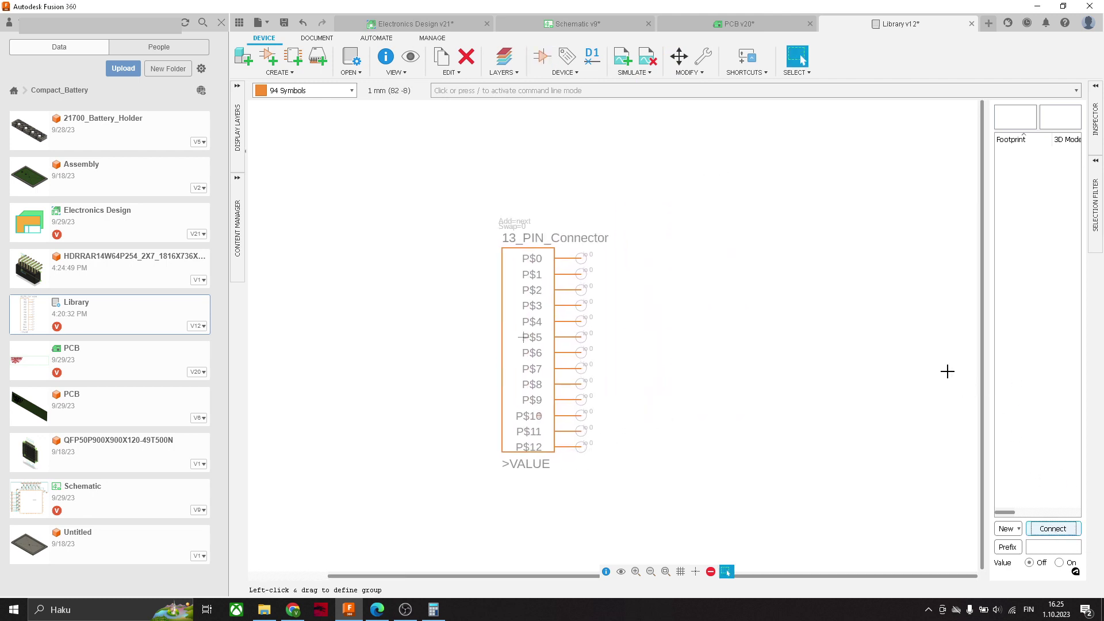
click(1008, 529)
click(1041, 549)
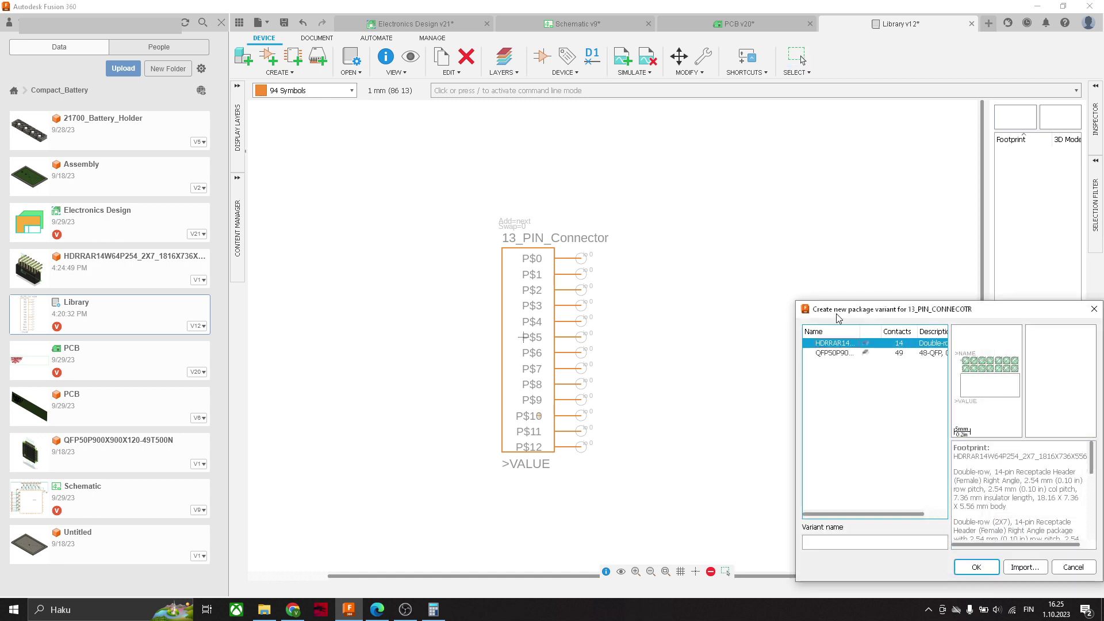
click(851, 353)
click(871, 344)
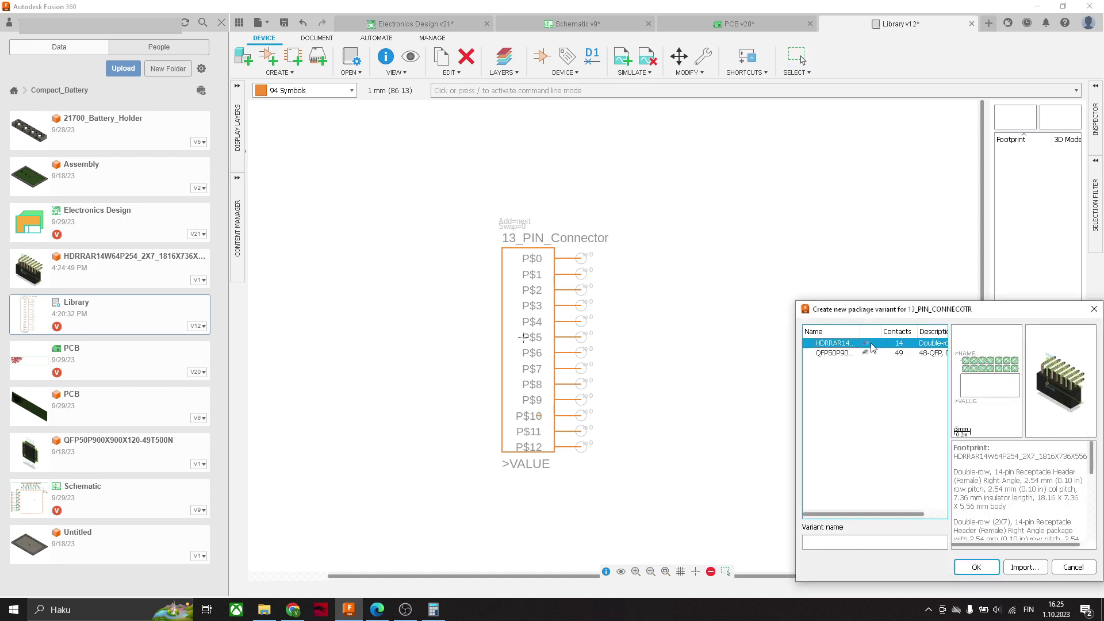
drag(959, 312, 893, 209)
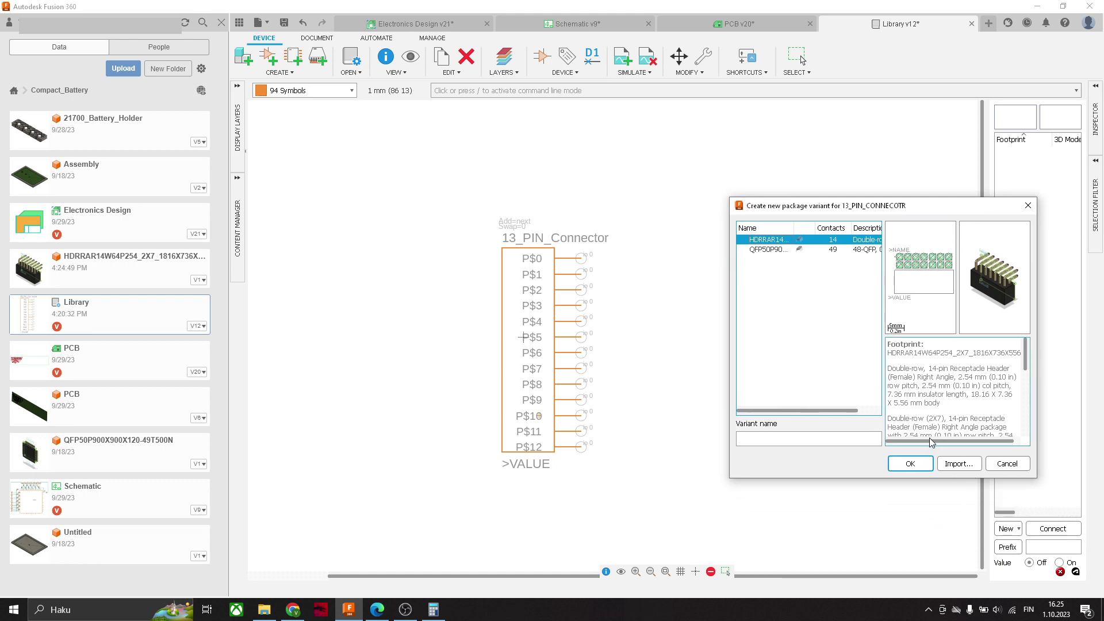
click(910, 464)
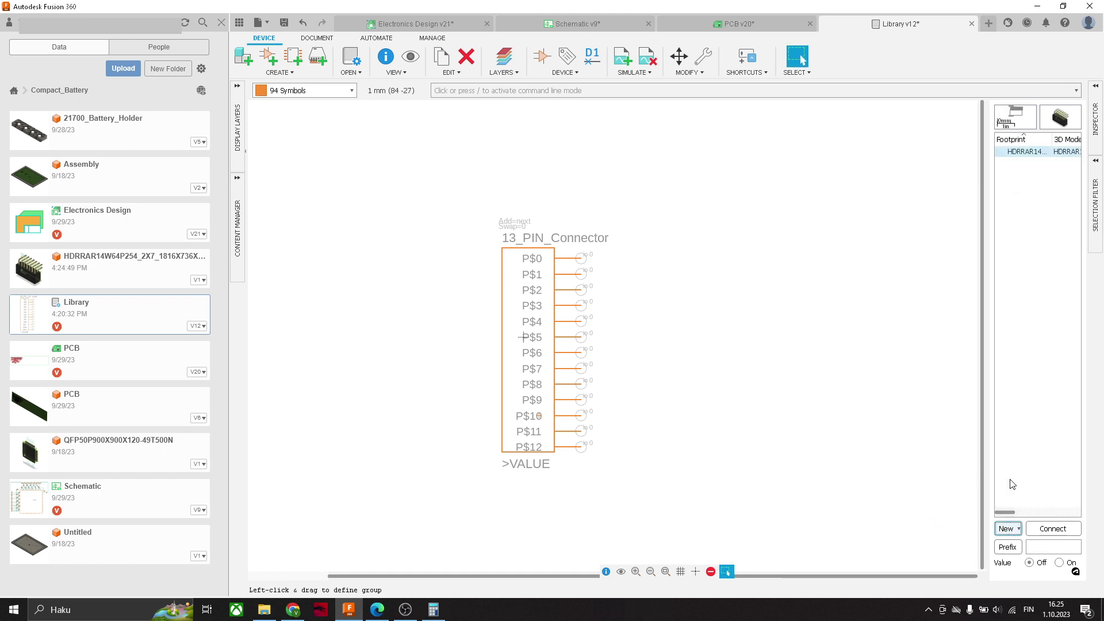
click(1052, 528)
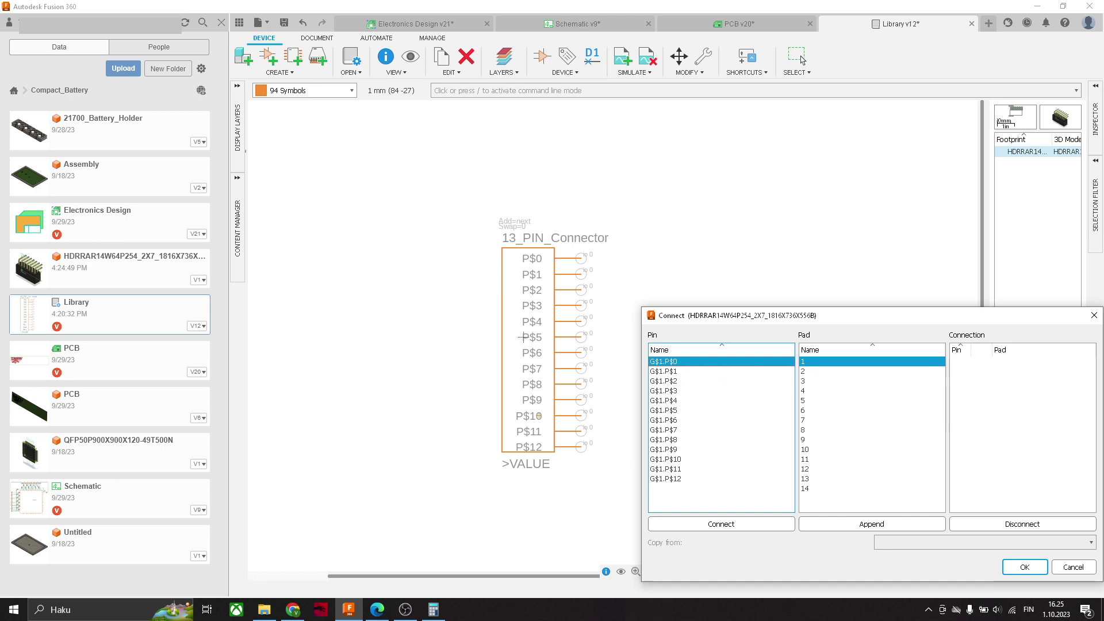
click(1073, 567)
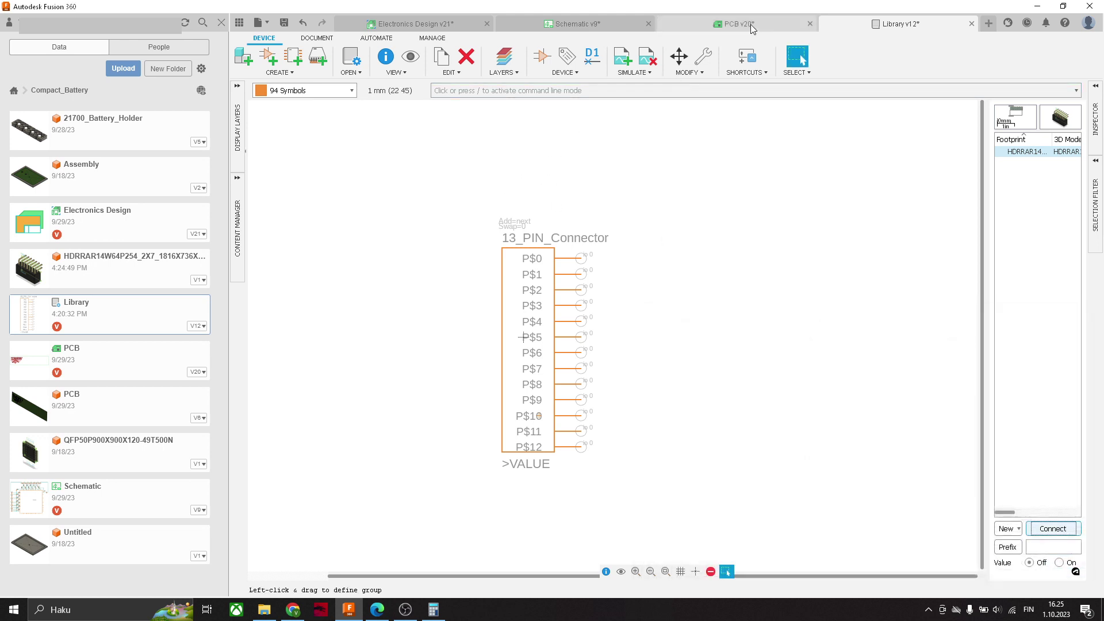
click(714, 21)
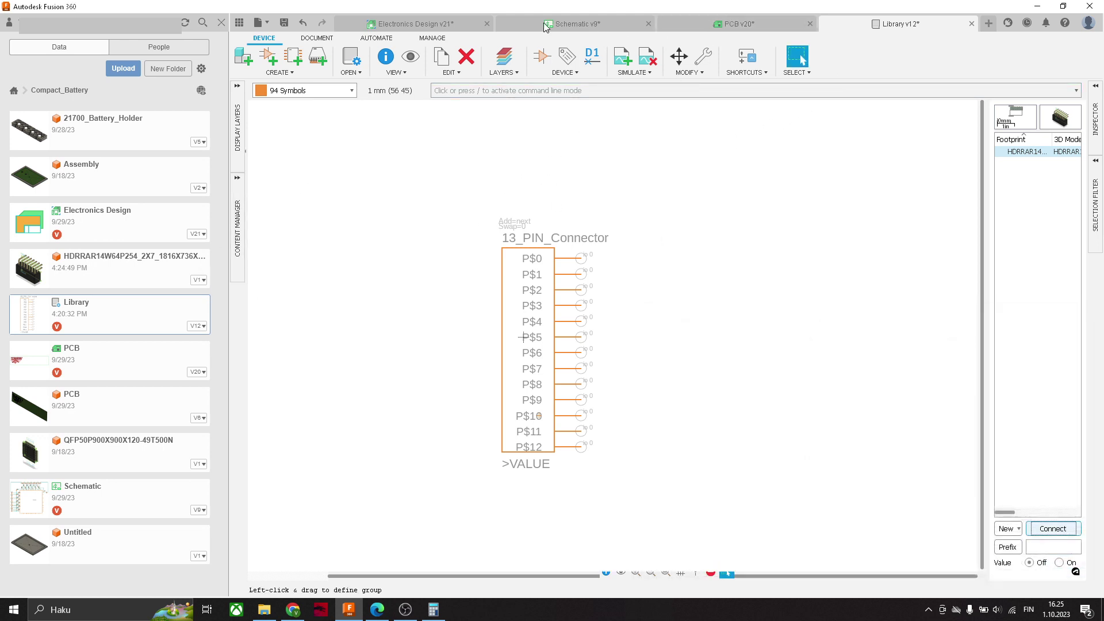
click(739, 24)
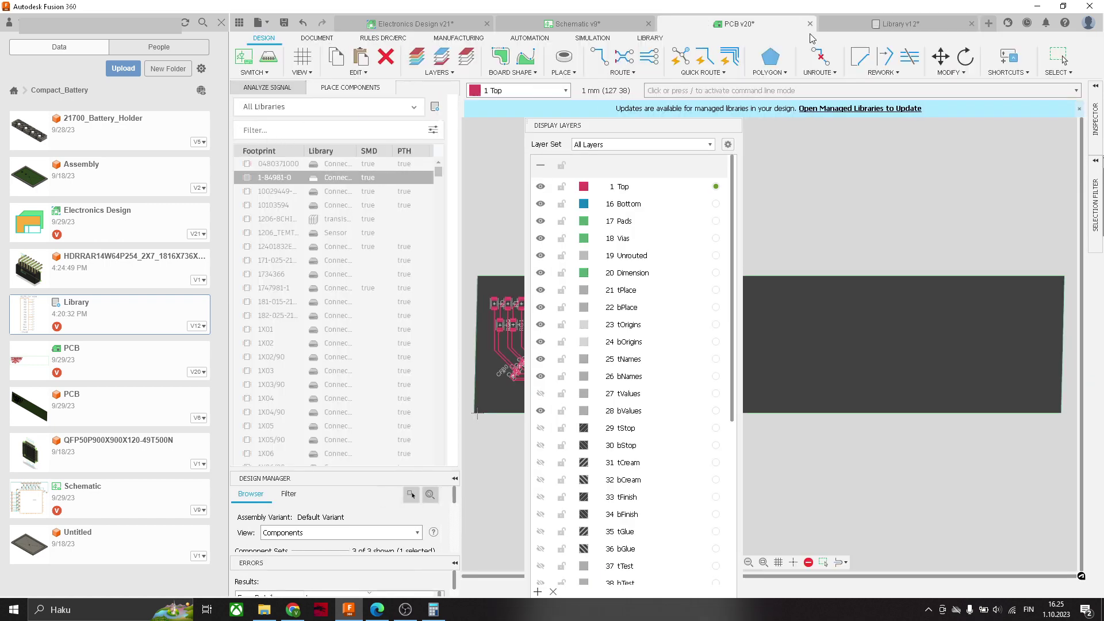
click(878, 27)
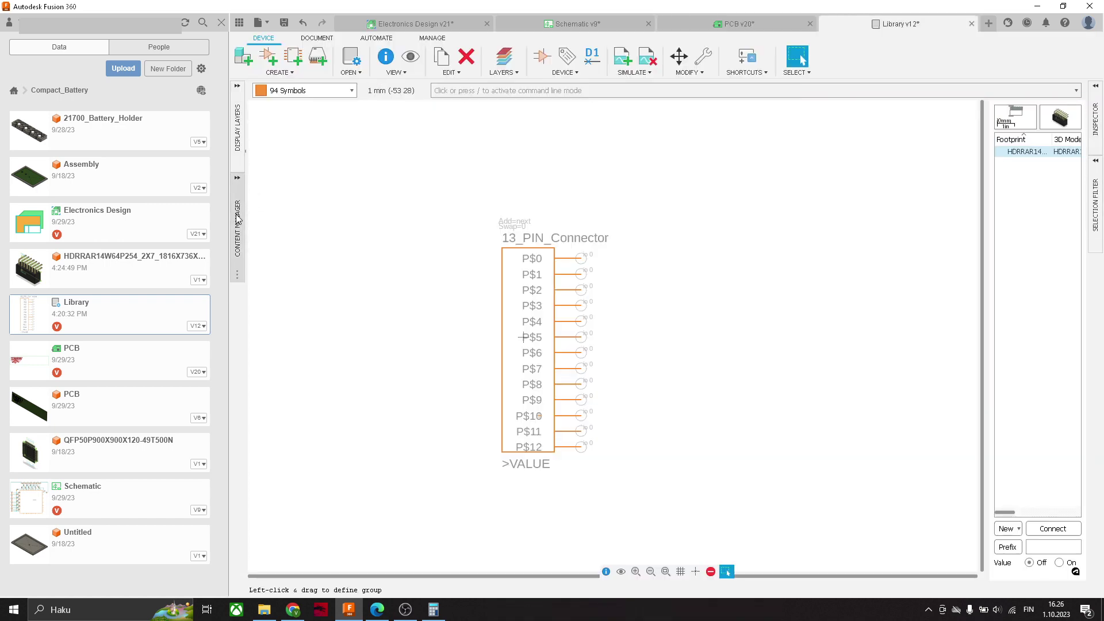
Open the library's HDRRAR14W64P254 2x7 header 3D package and examine its model.
click(238, 219)
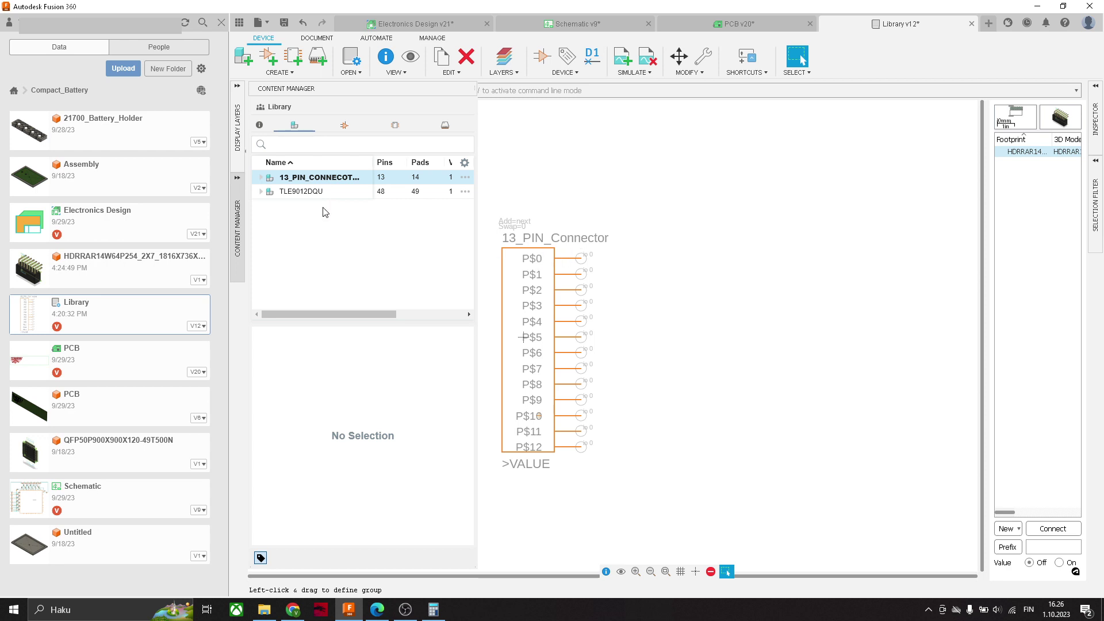
click(344, 125)
click(395, 125)
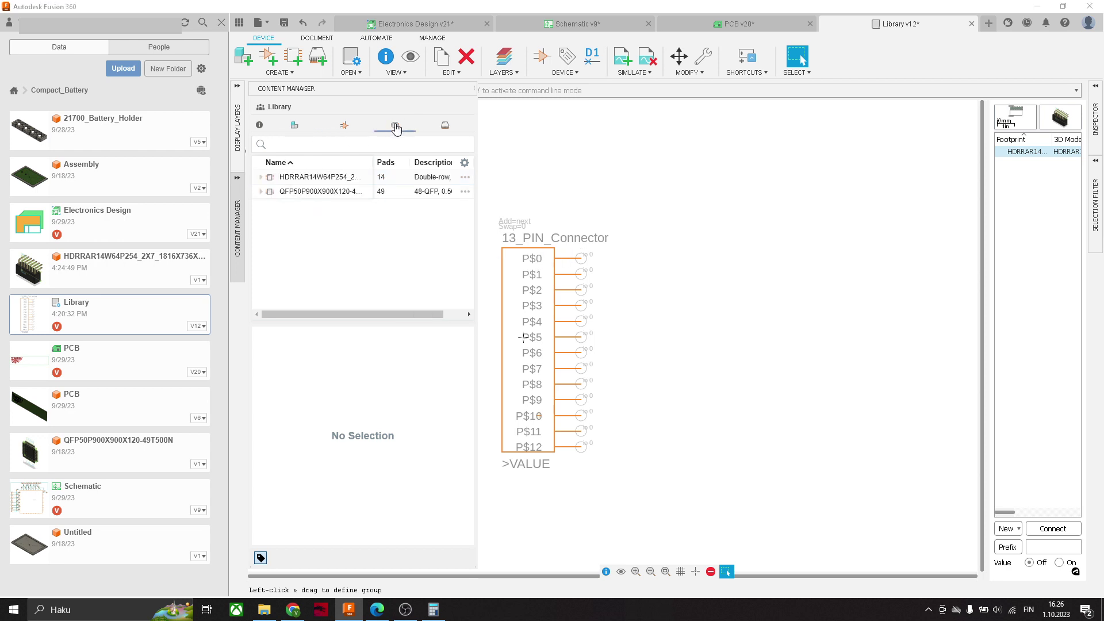
click(445, 125)
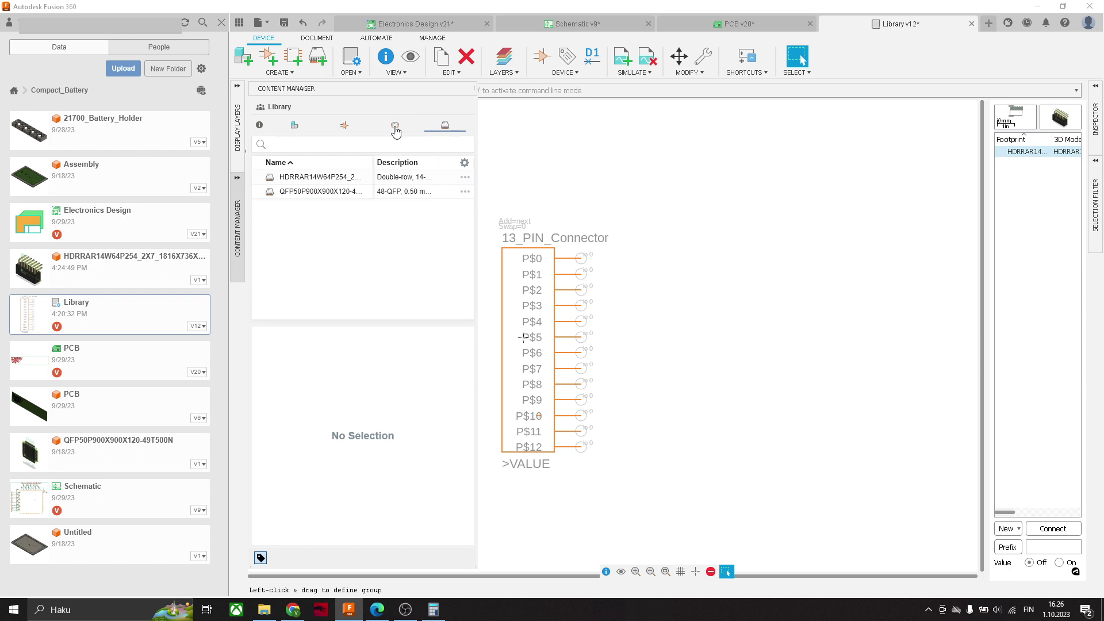
click(311, 192)
click(309, 179)
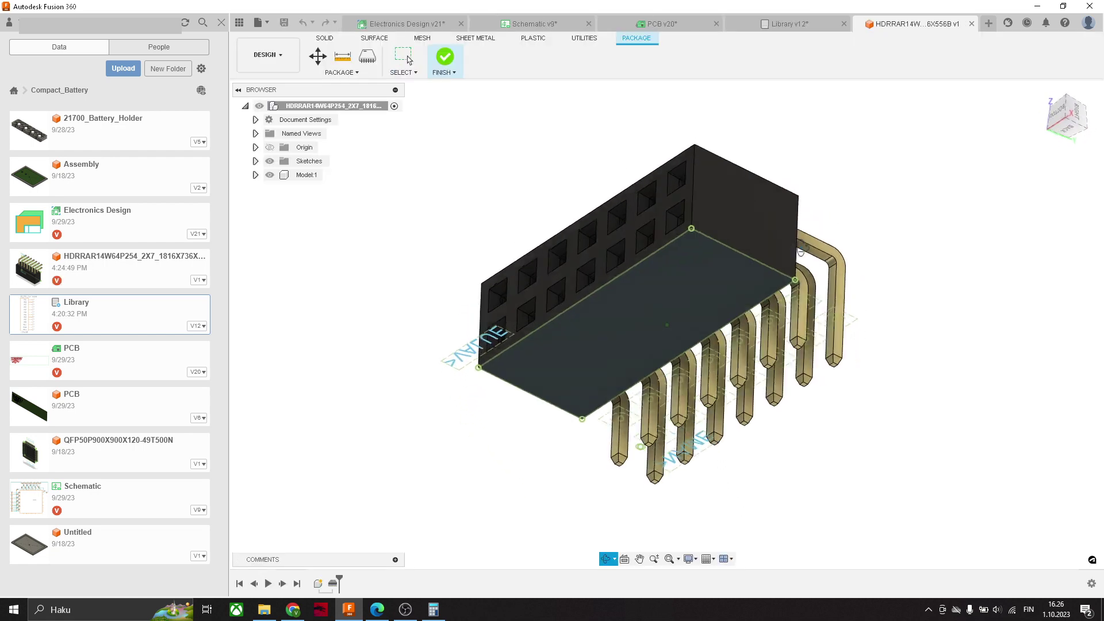
mouse_move(794, 275)
shift+middle_down()
mouse_move(771, 192)
mouse_move(798, 266)
shift+middle_up()
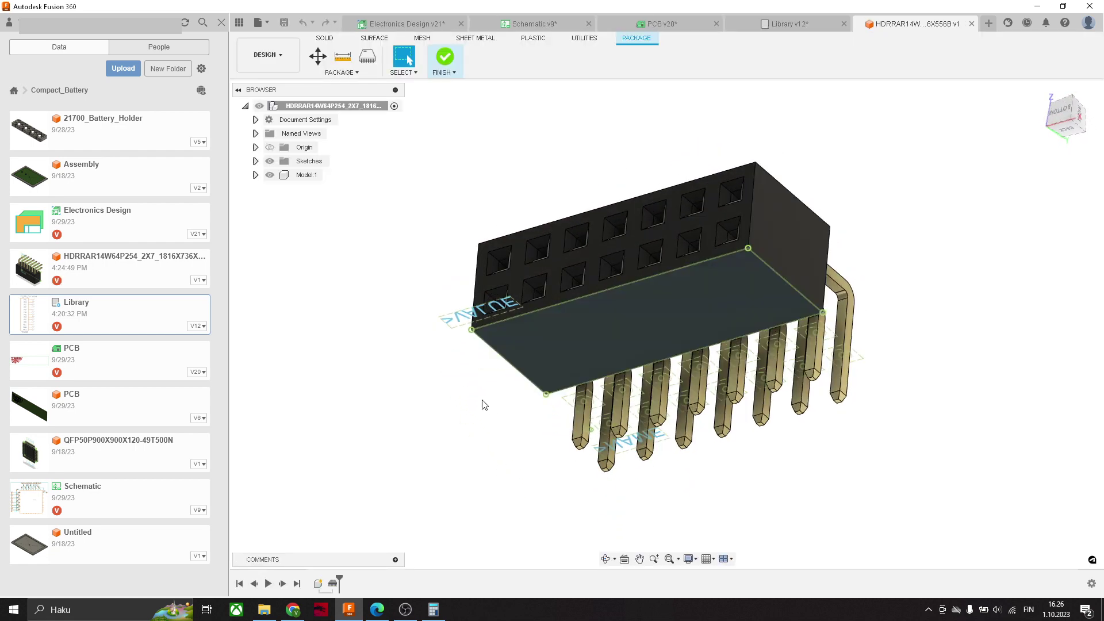
Check the header generator's model origin and pin numbering options, discard the edit and close the package.
double_click(332, 587)
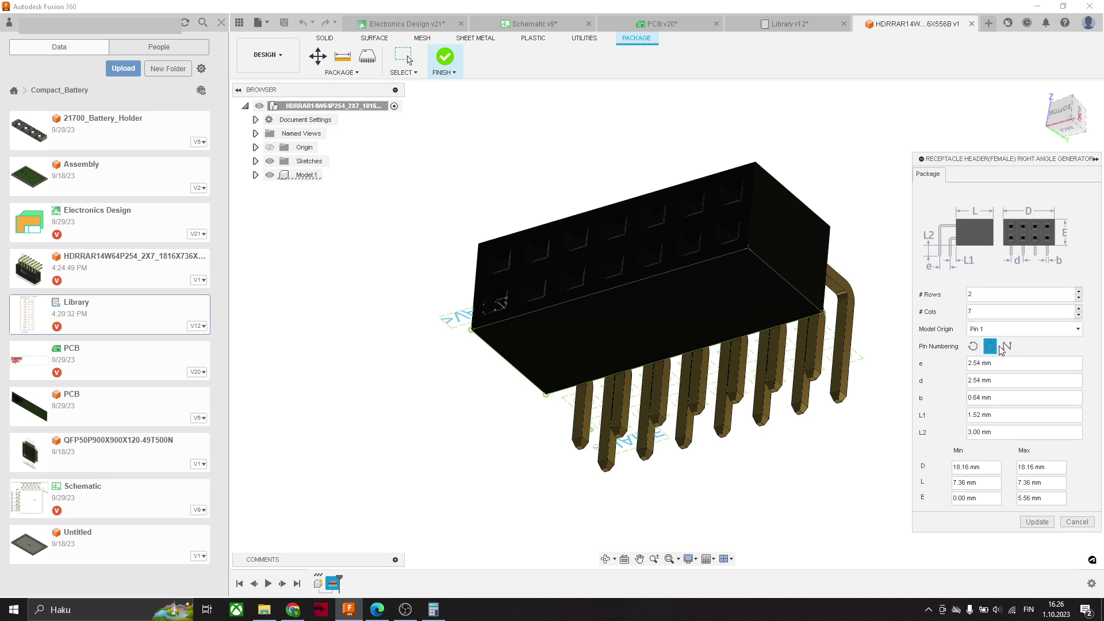
click(1071, 331)
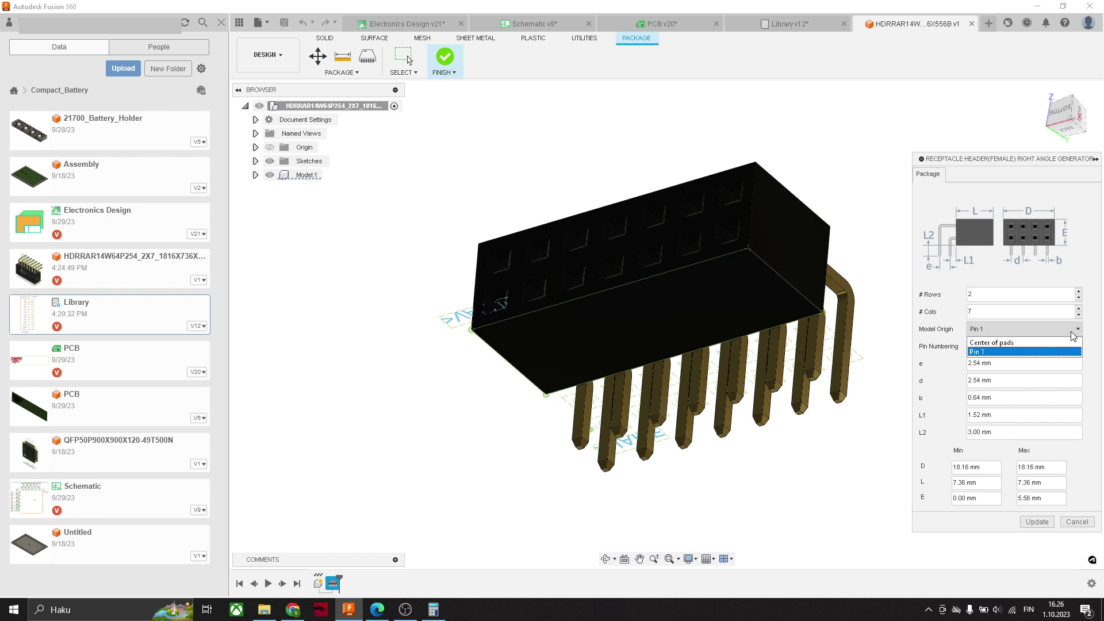
click(1073, 341)
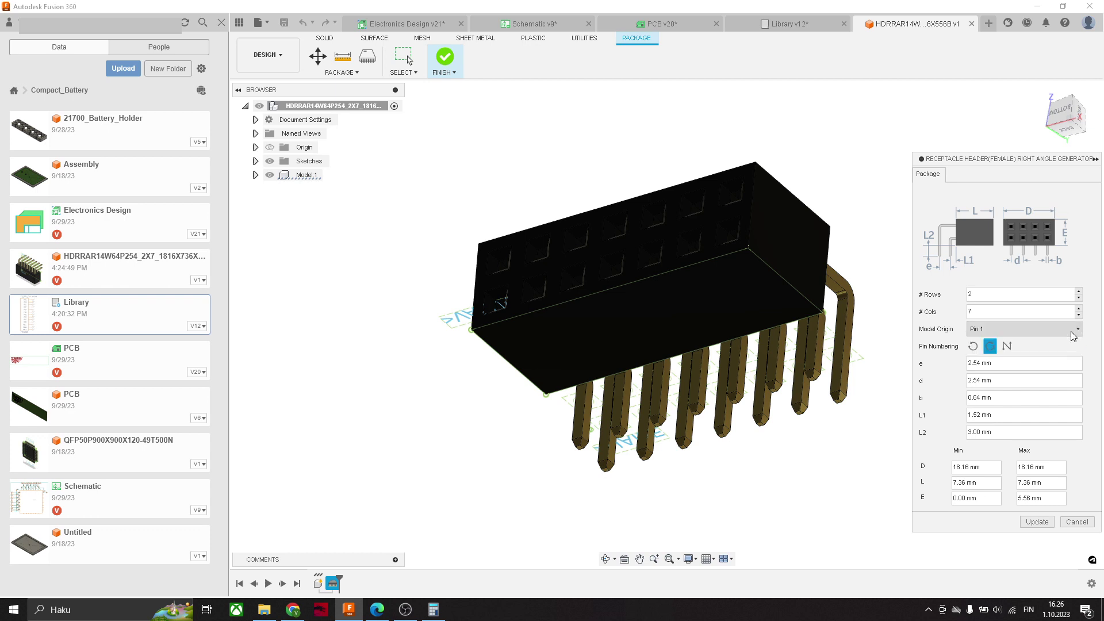
click(1079, 524)
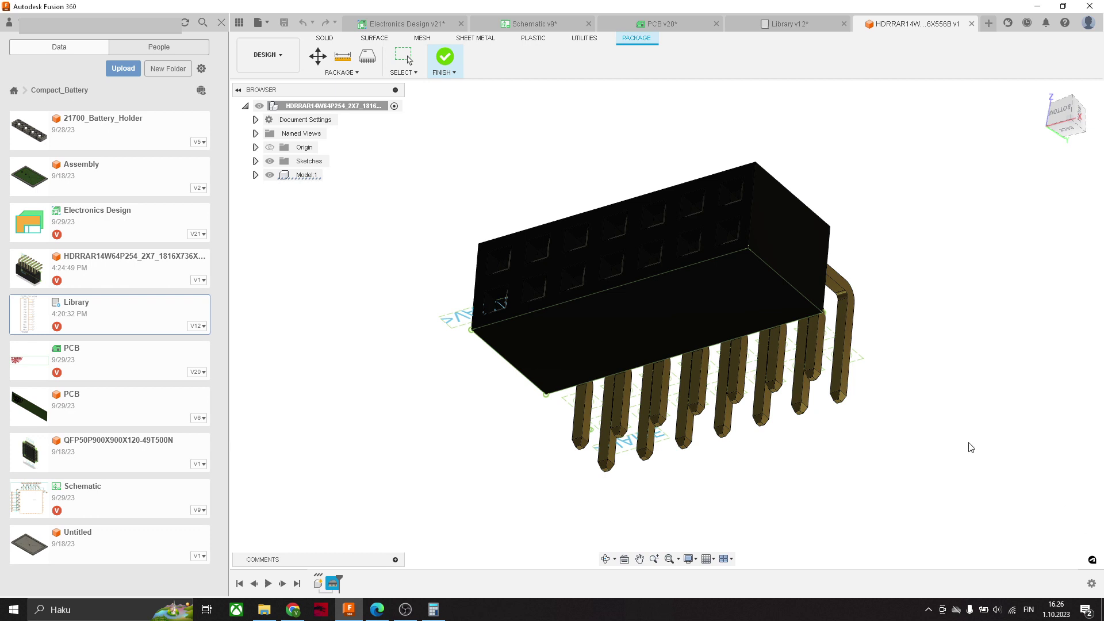
click(971, 23)
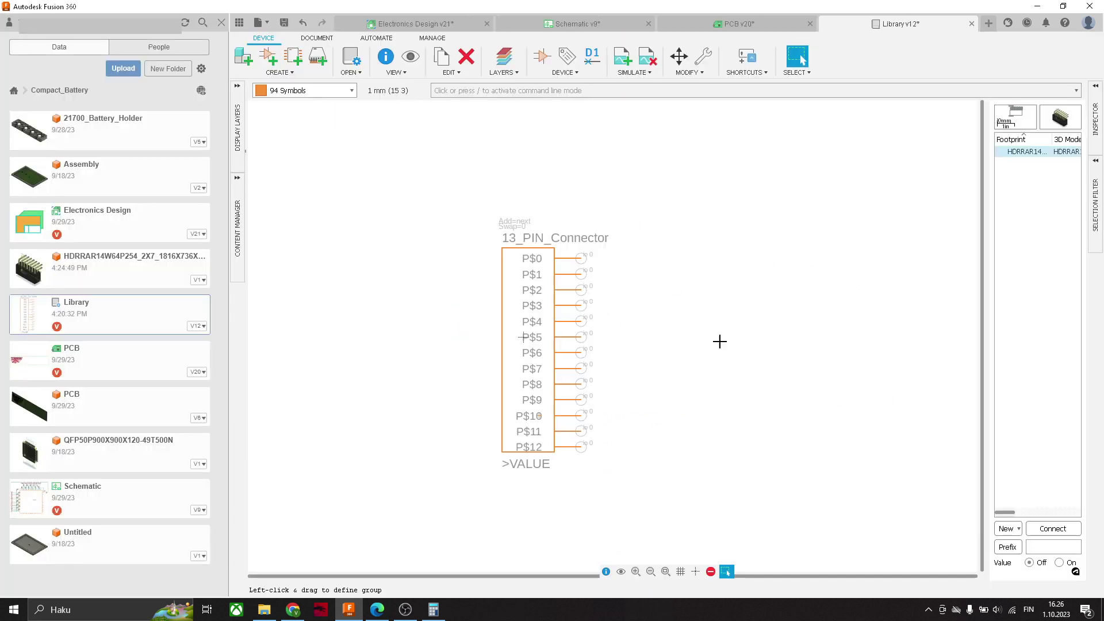
Connect symbol pins P$0 to P$12 to pads 1 to 13 in order and save the library with the description User Saved.
click(1052, 528)
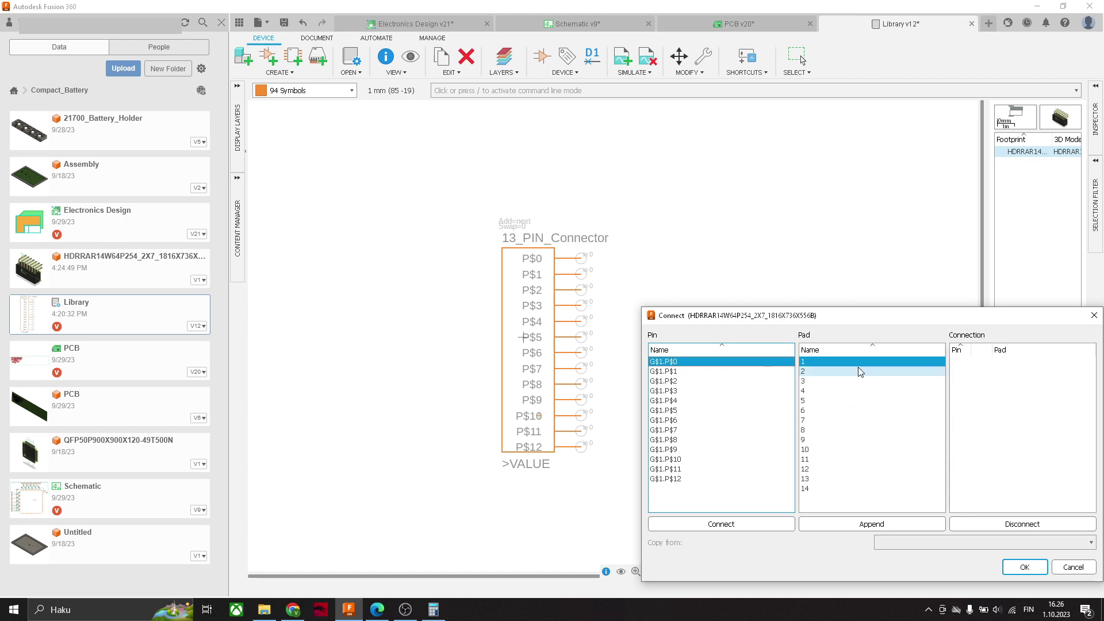
click(762, 525)
click(760, 526)
click(760, 525)
click(760, 526)
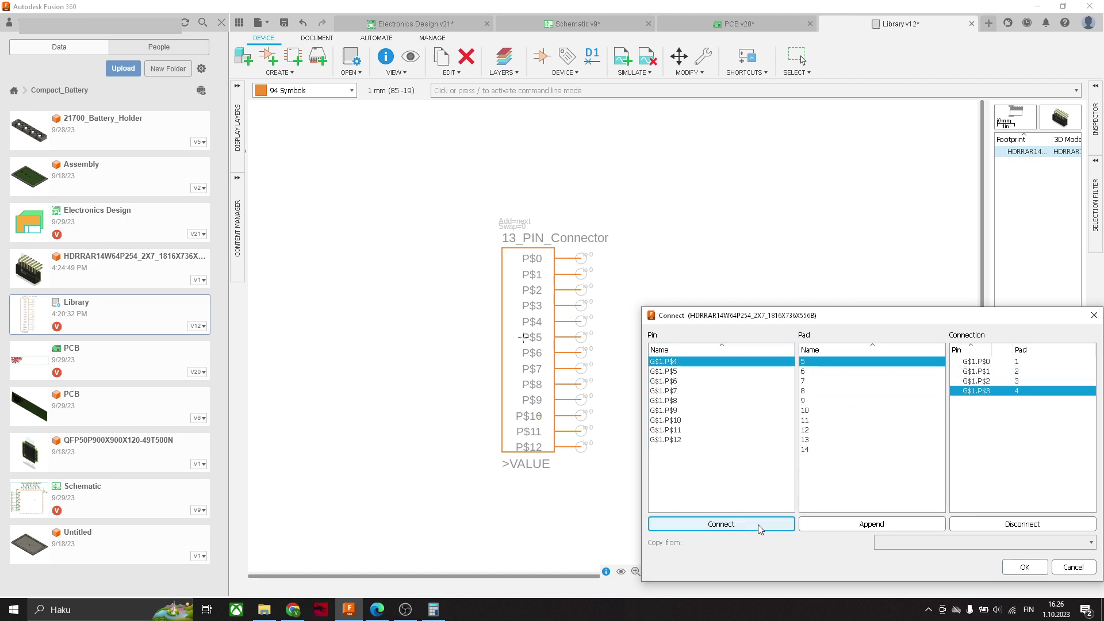
click(760, 526)
click(760, 525)
click(760, 525)
click(760, 525)
click(760, 526)
click(760, 525)
click(760, 525)
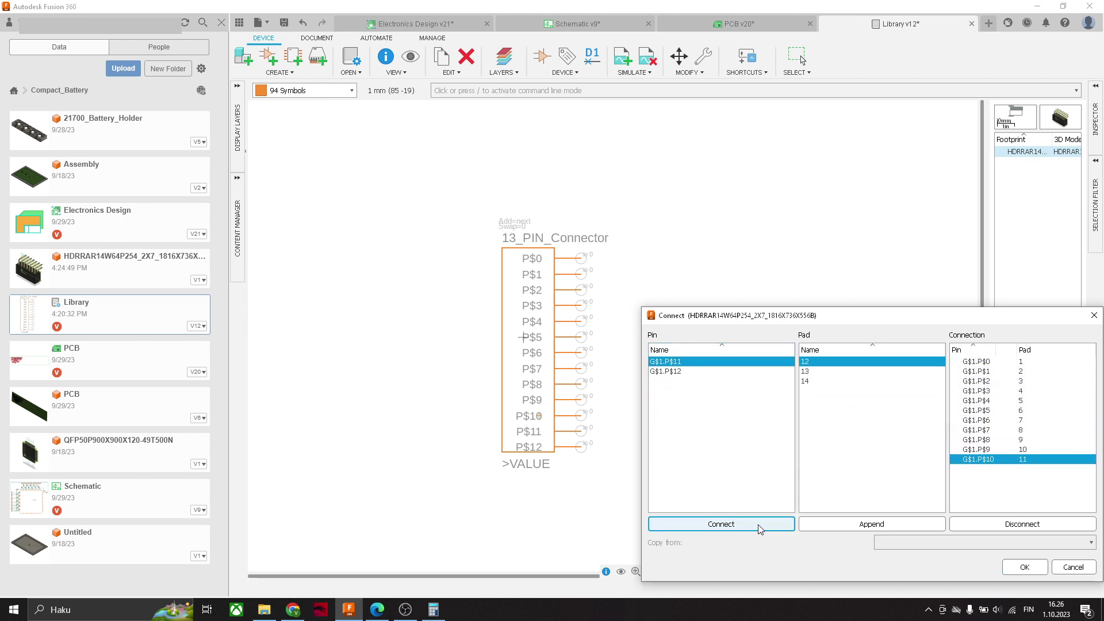
click(760, 526)
click(760, 526)
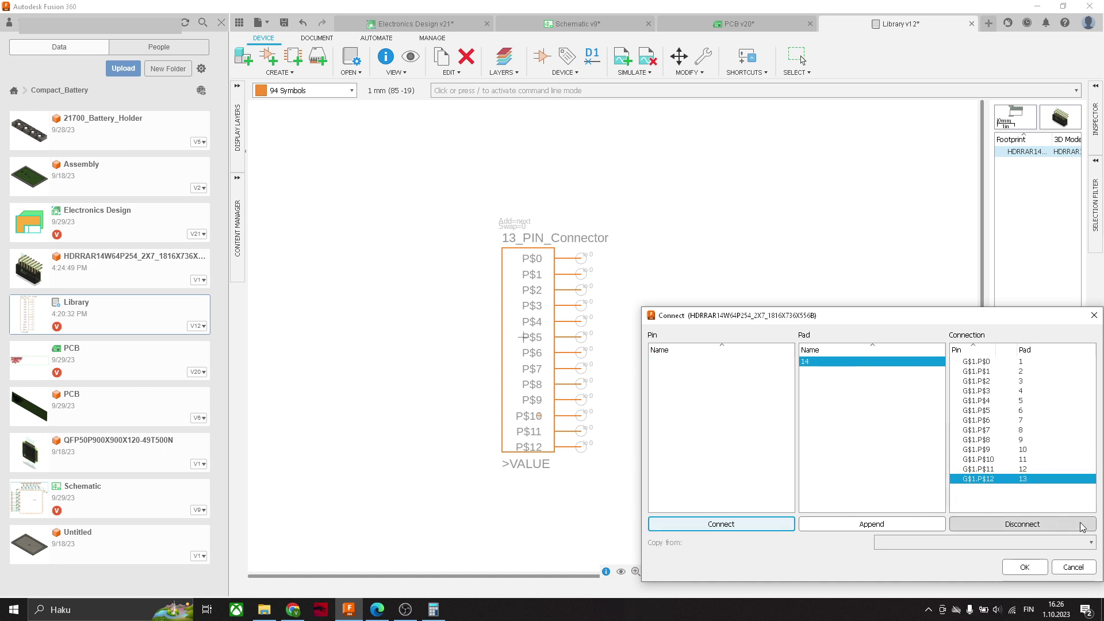
click(1024, 568)
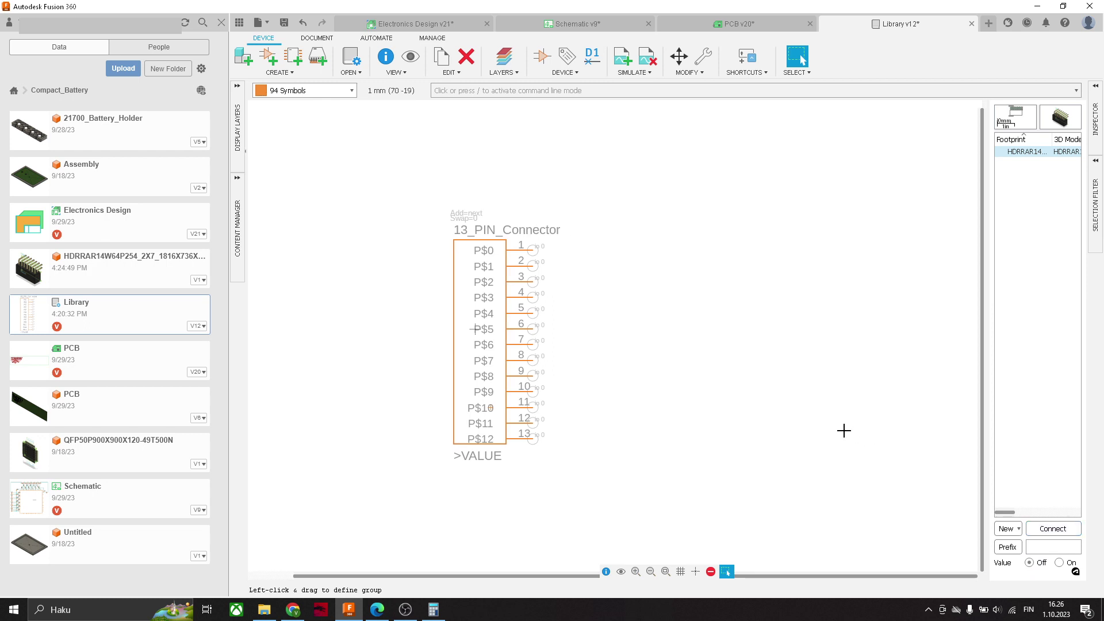
click(285, 23)
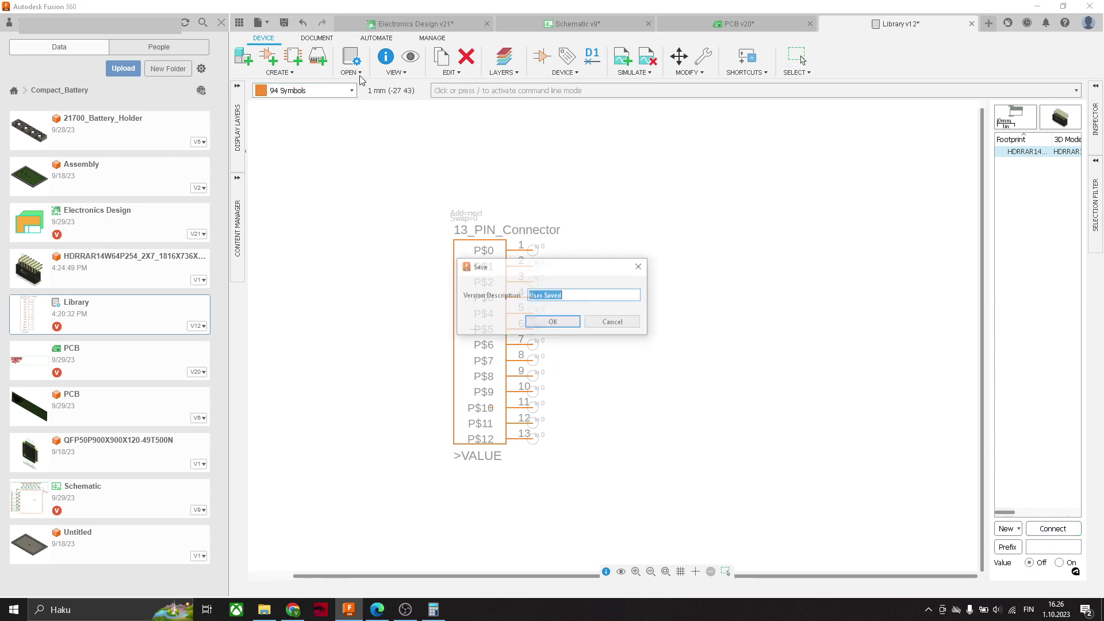
click(561, 319)
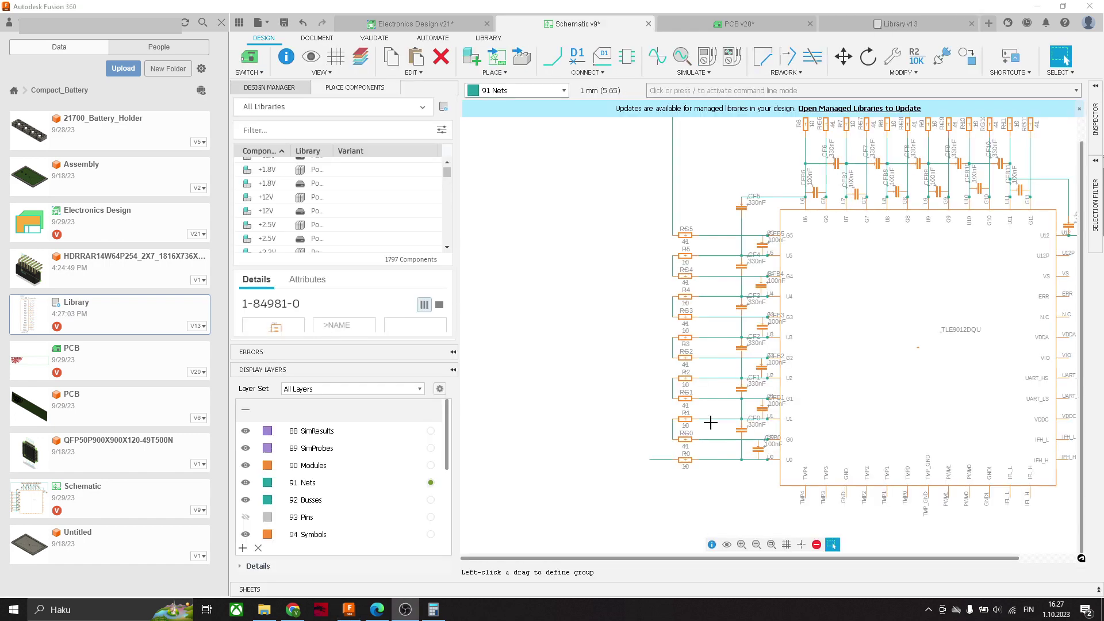
Find 13_PIN_CONNECOTR with the filter 13 and place one in the schematic, left of the resistors beside the TLE9012DQU.
click(544, 312)
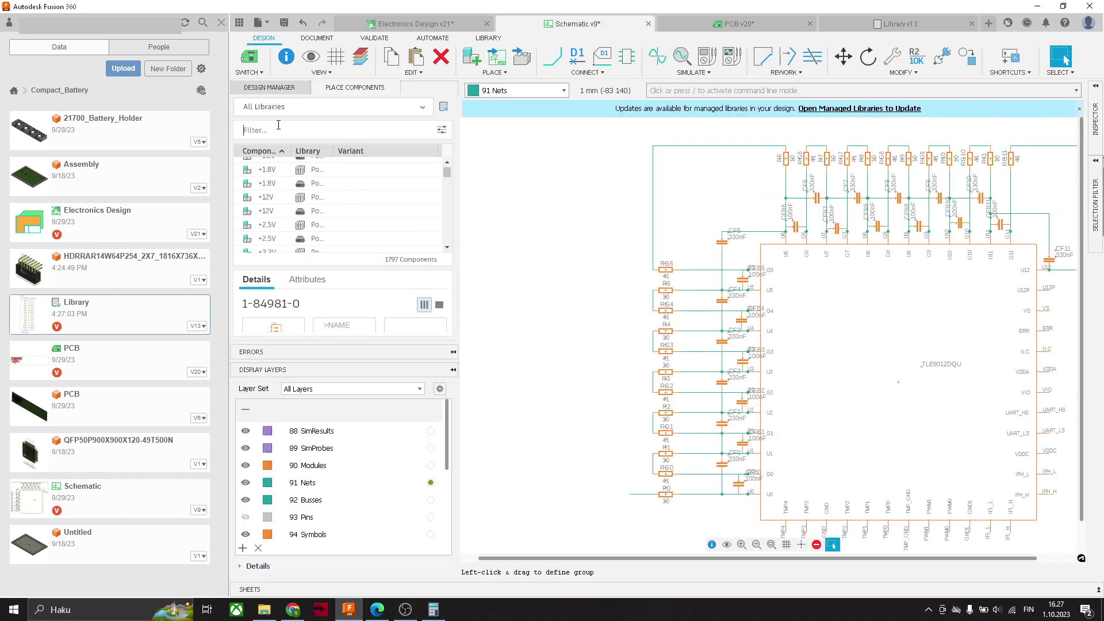
text(13)
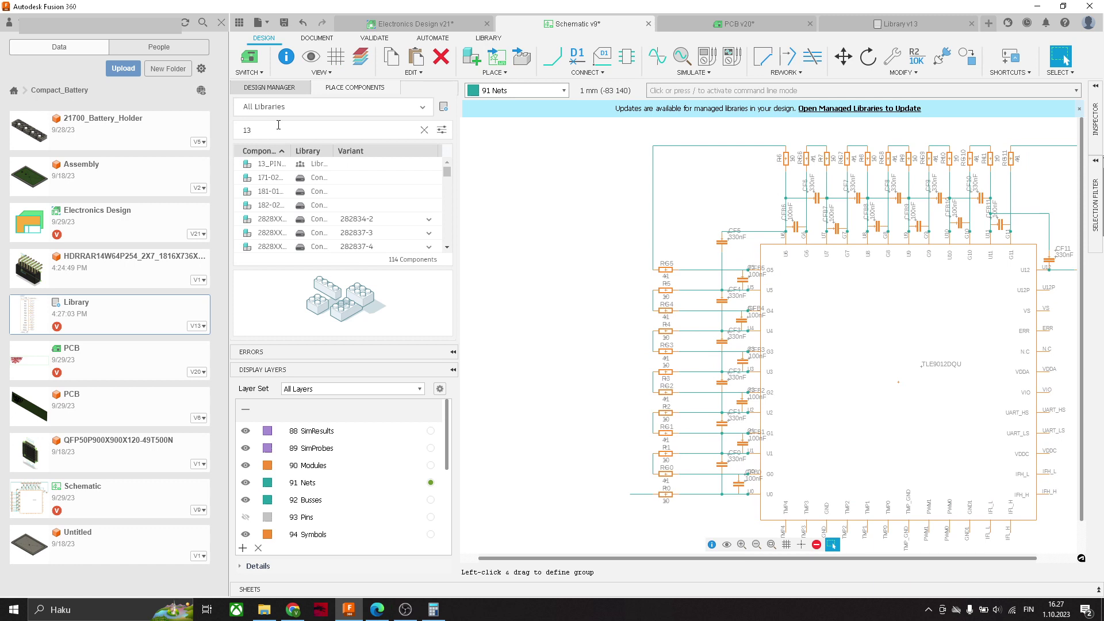
click(268, 165)
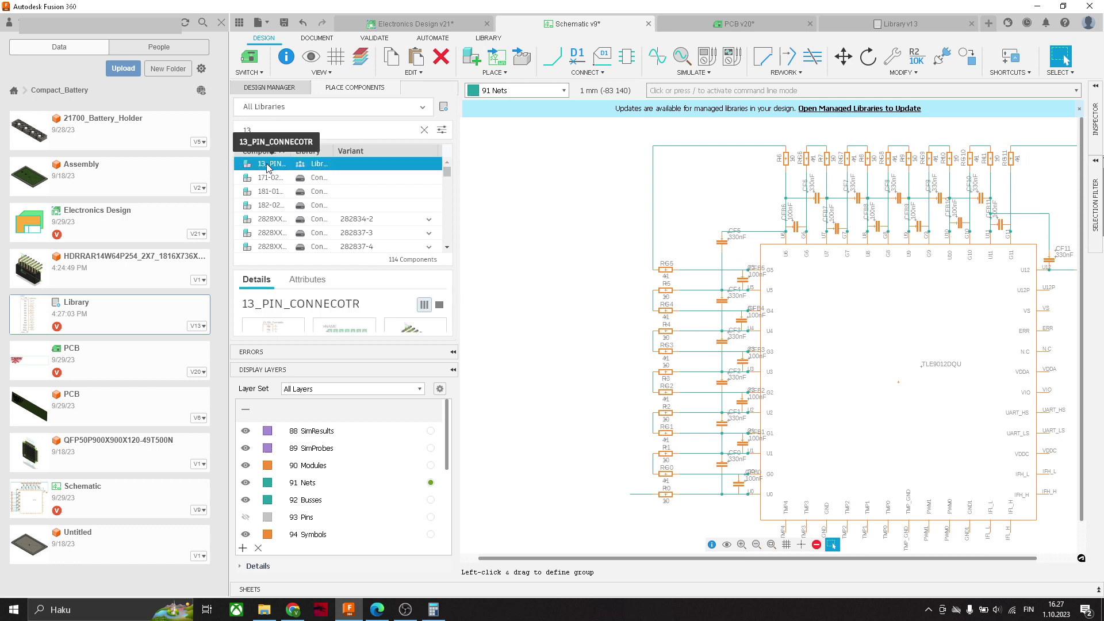
double_click(266, 165)
scroll(531, 311, down, 3)
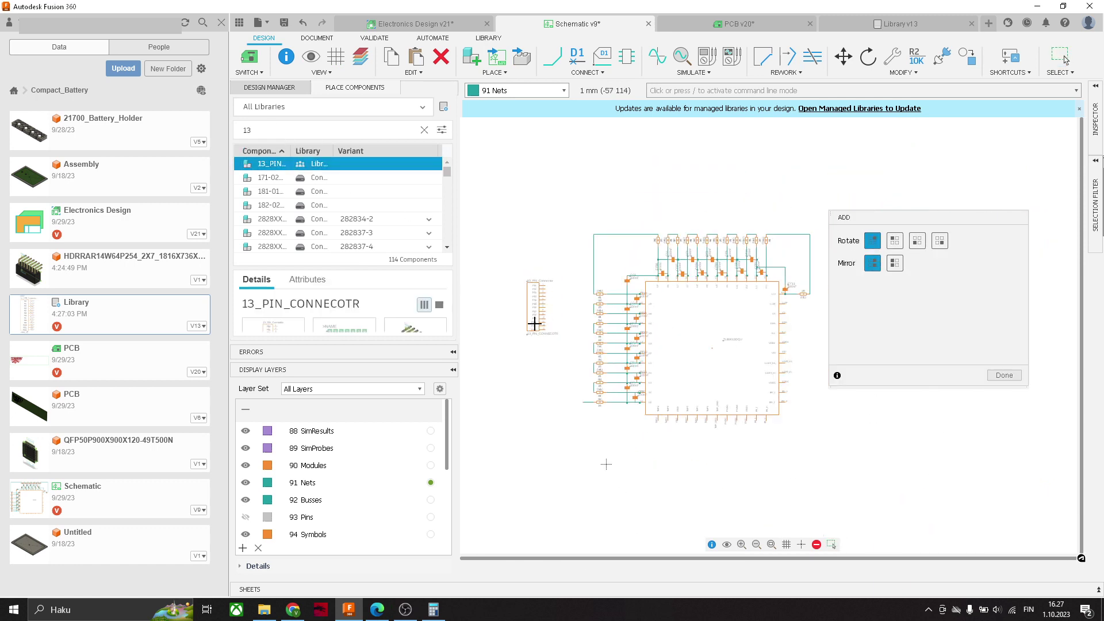
middle_drag(532, 324, 590, 337)
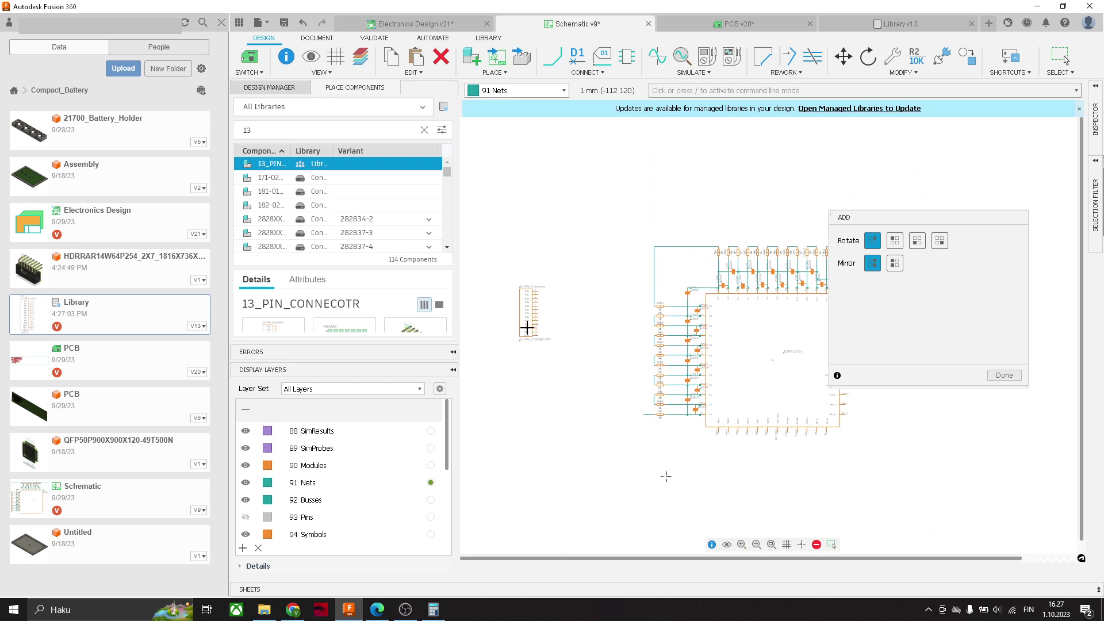
click(524, 328)
key(Escape)
scroll(618, 313, up, 3)
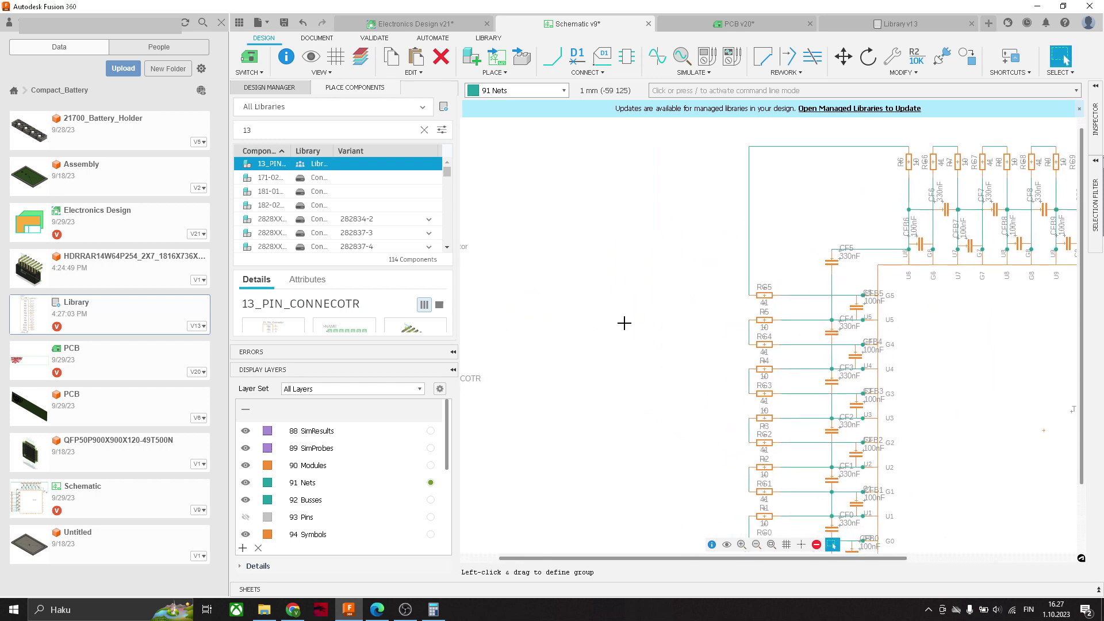
scroll(494, 295, up, 2)
middle_drag(725, 249, 633, 352)
scroll(597, 316, down, 3)
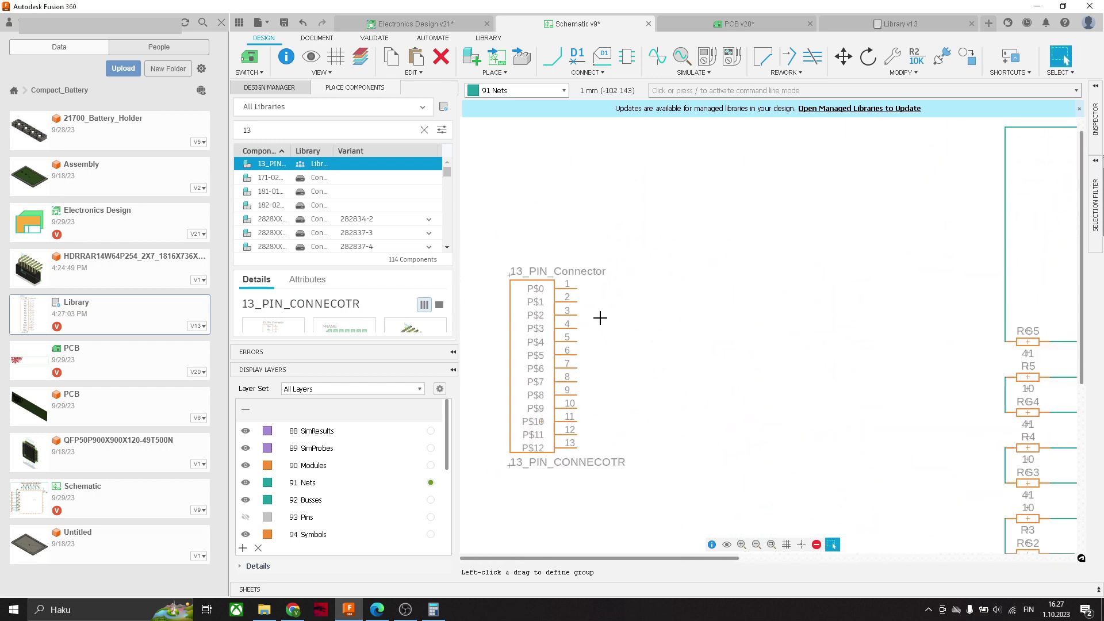
middle_drag(721, 390, 699, 322)
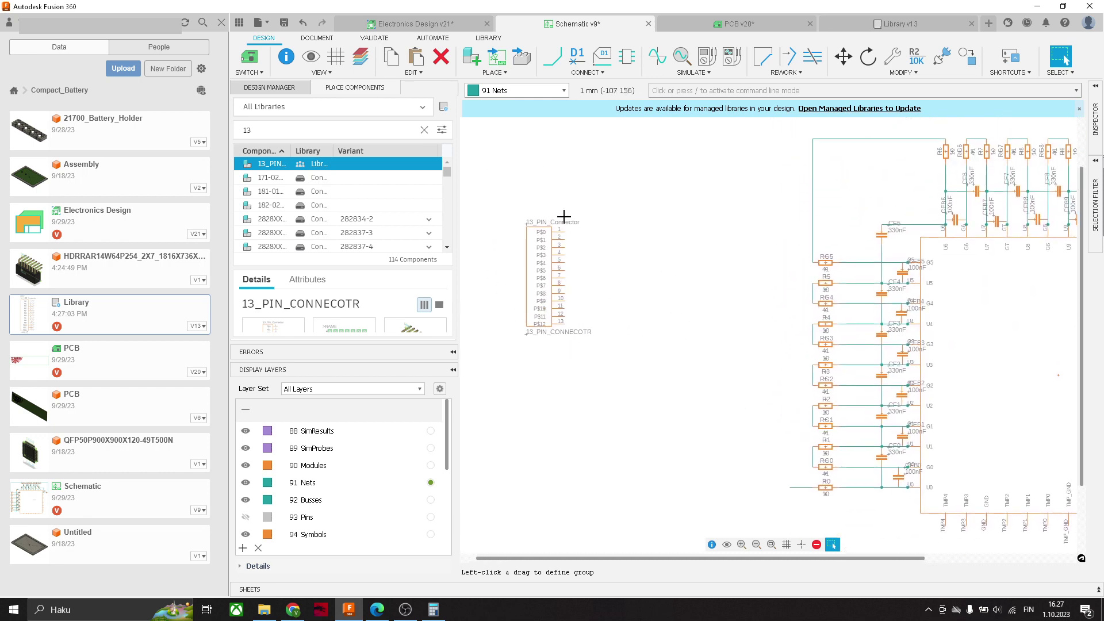
Inspect the placed connector's pin names and open the 13_PIN_CONNECTOR symbol in the library for editing.
scroll(565, 217, up, 3)
scroll(559, 255, up, 4)
scroll(594, 247, down, 1)
middle_drag(594, 246, 668, 318)
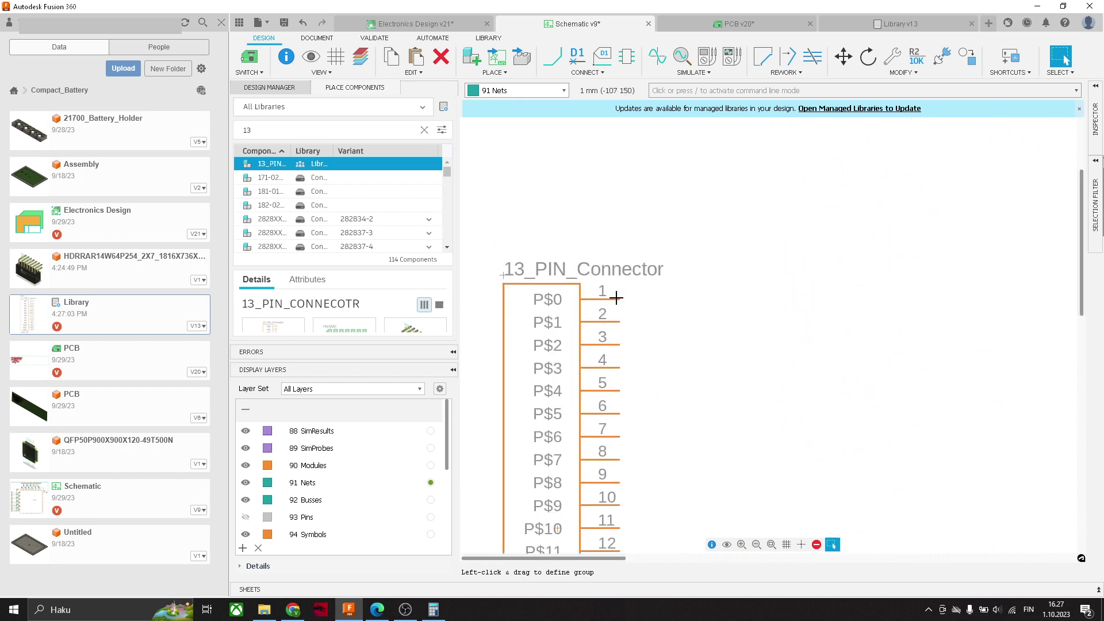
scroll(617, 298, down, 1)
scroll(617, 298, down, 1)
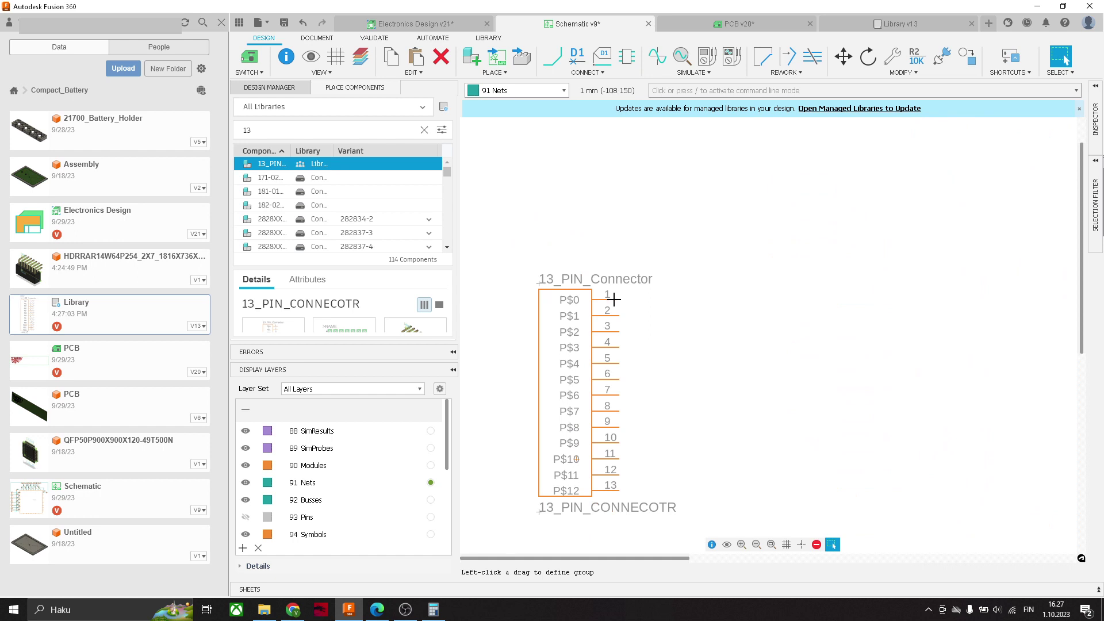
click(905, 28)
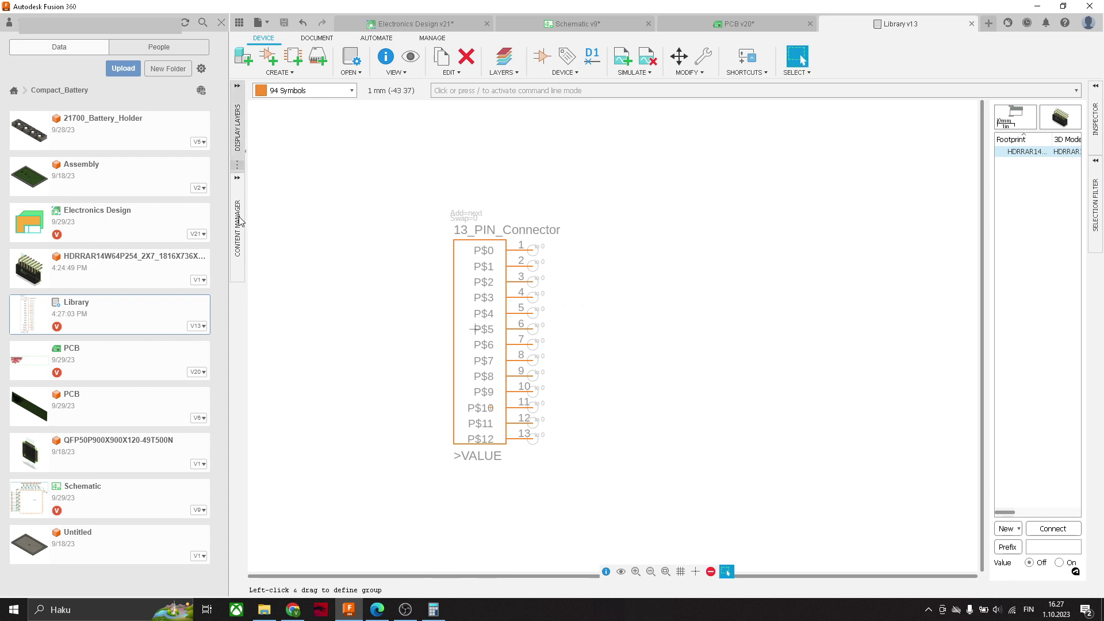
click(239, 224)
click(344, 125)
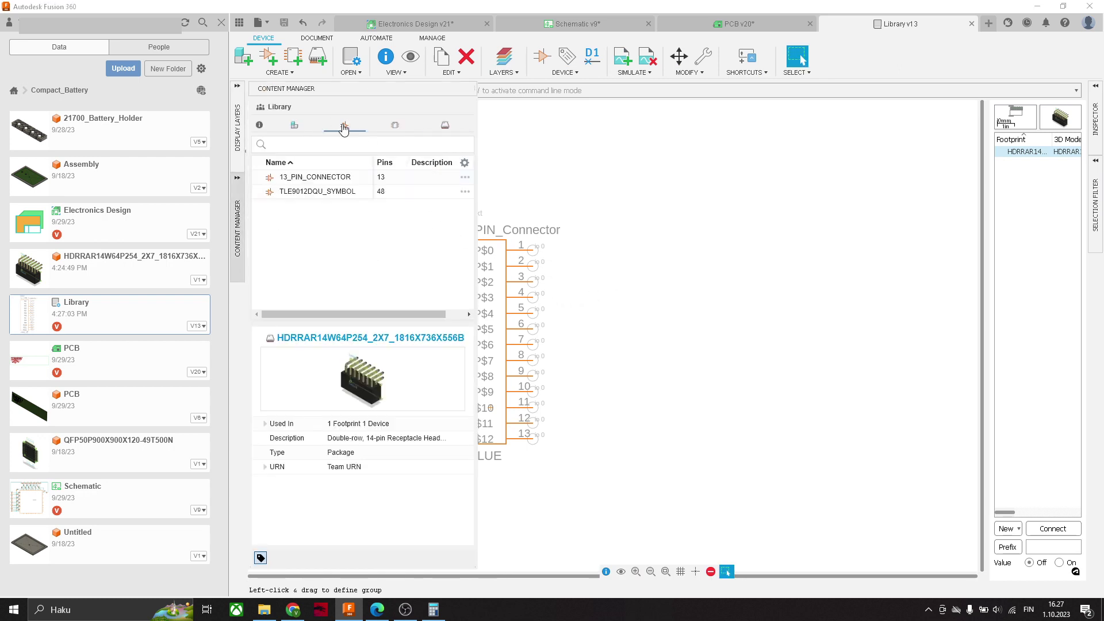
click(314, 178)
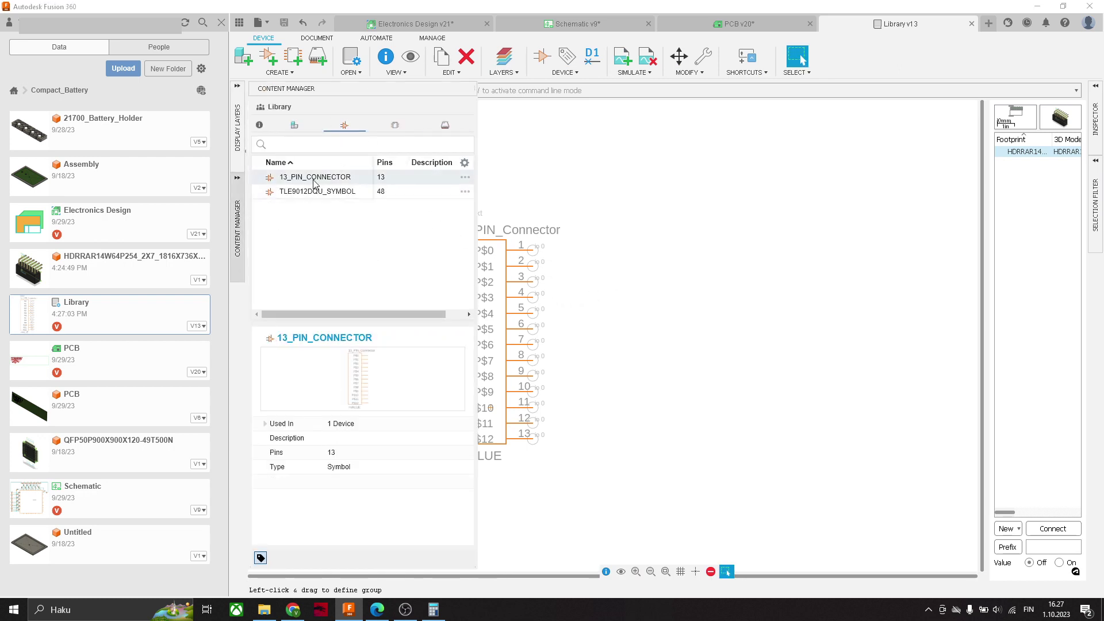
double_click(314, 180)
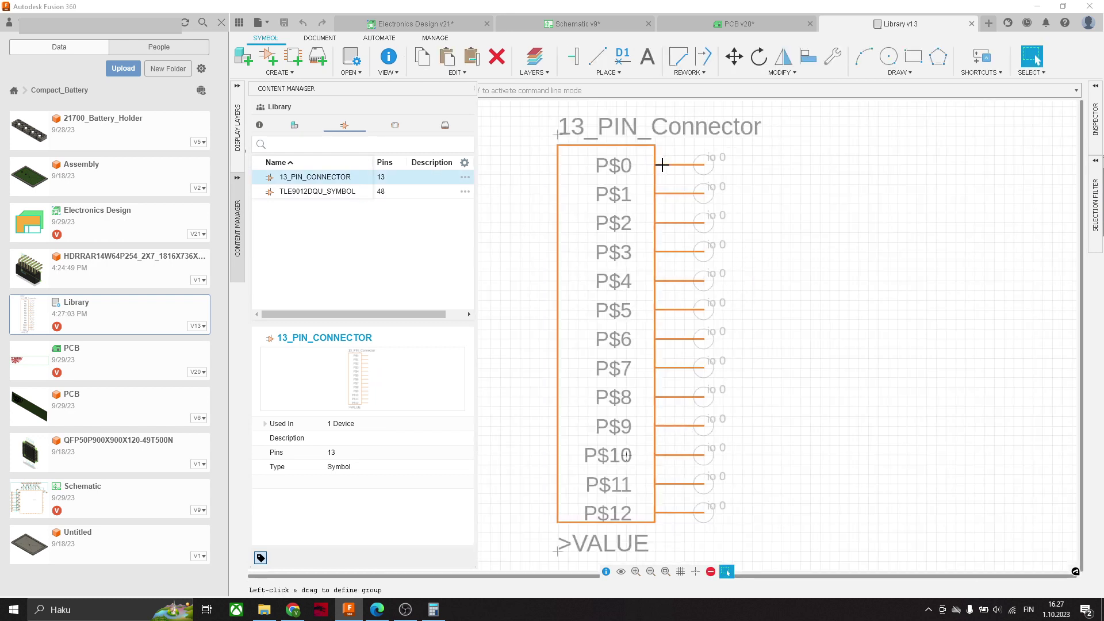
Try to rename the symbol's first pin P$0 as P$1.
scroll(632, 174, down, 1)
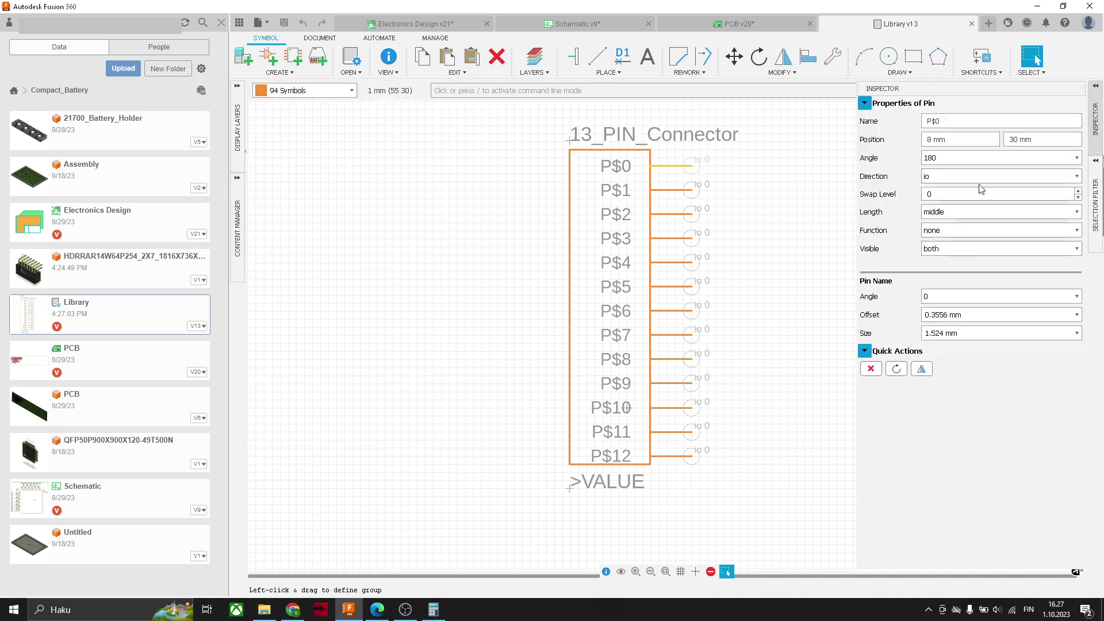
click(942, 122)
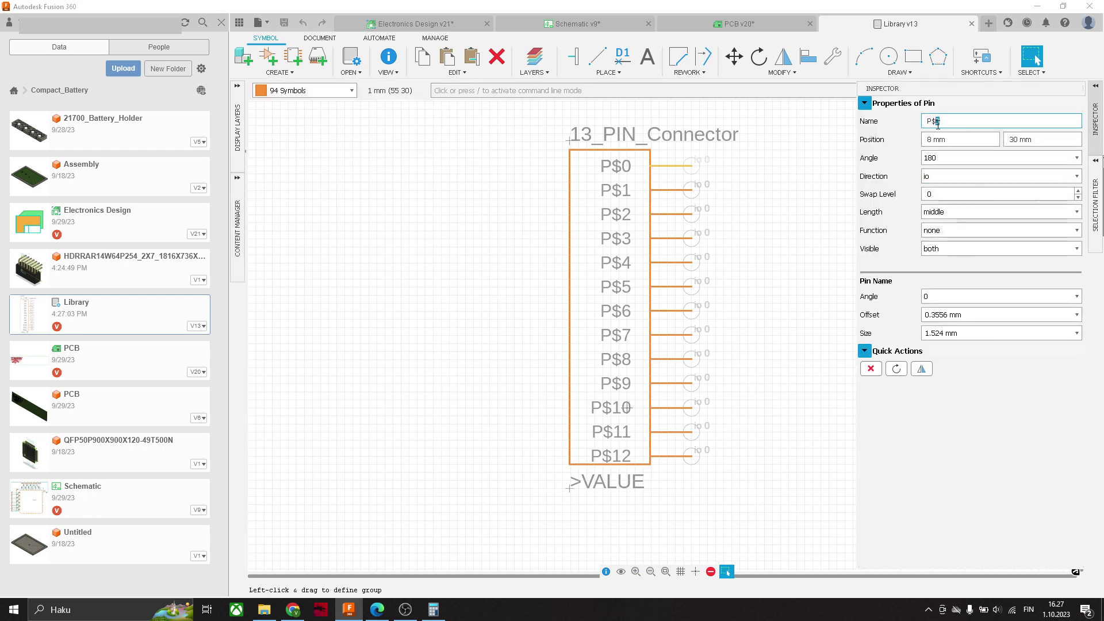
text(1)
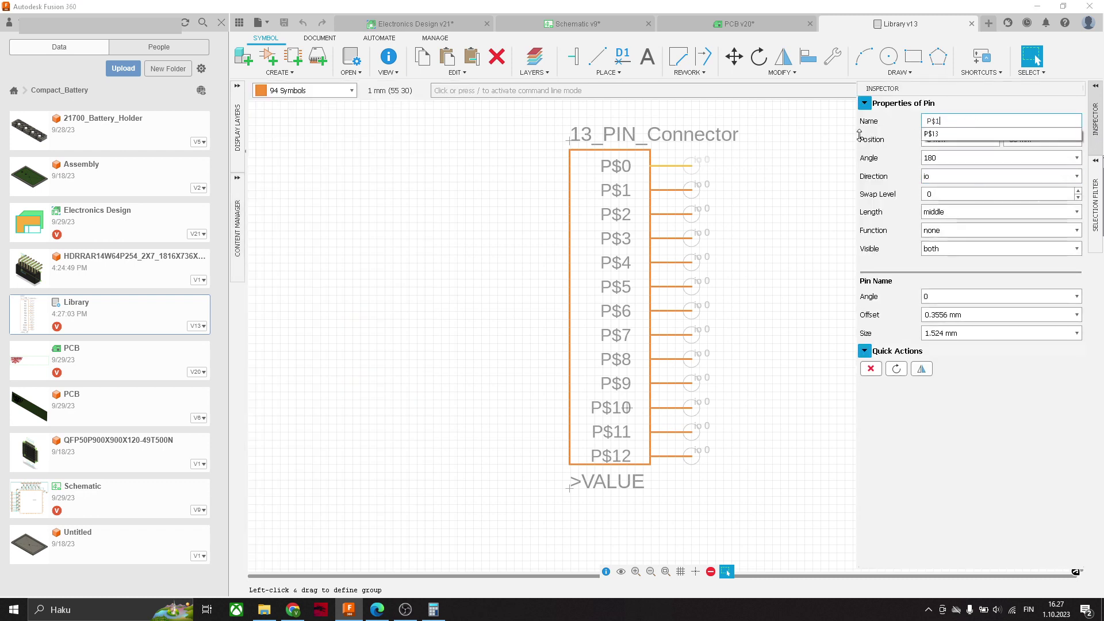
middle_drag(810, 330, 752, 339)
middle_drag(521, 452, 638, 197)
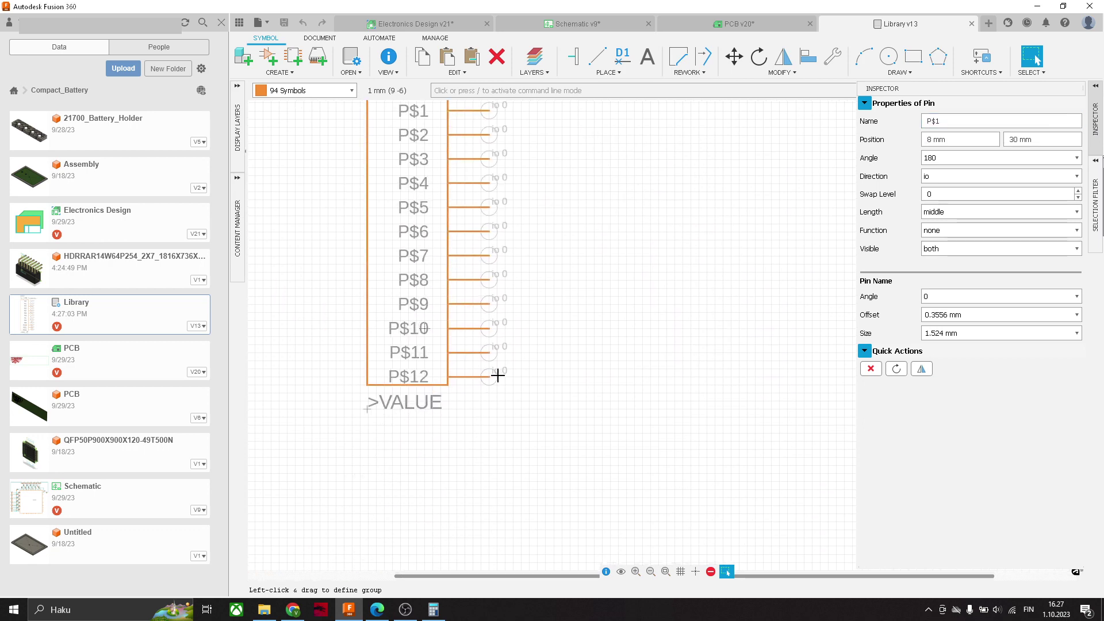
Rename the symbol's last pin P$12 as P$13 and the pin above it, P$11, as P$12.
click(494, 377)
drag(944, 122, 938, 121)
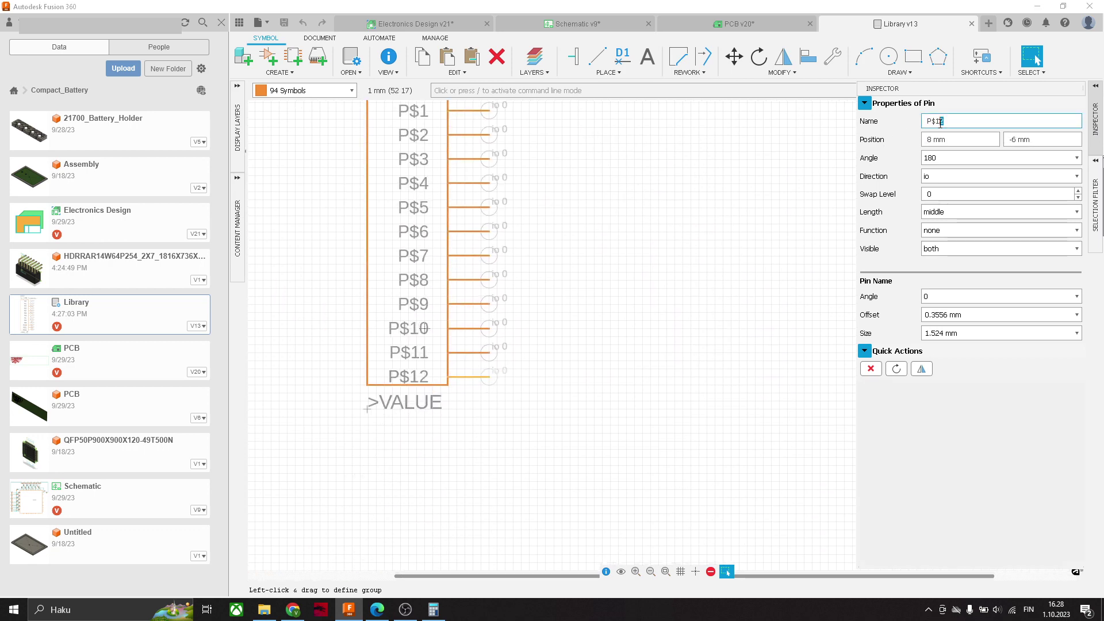
text(3)
key(Return)
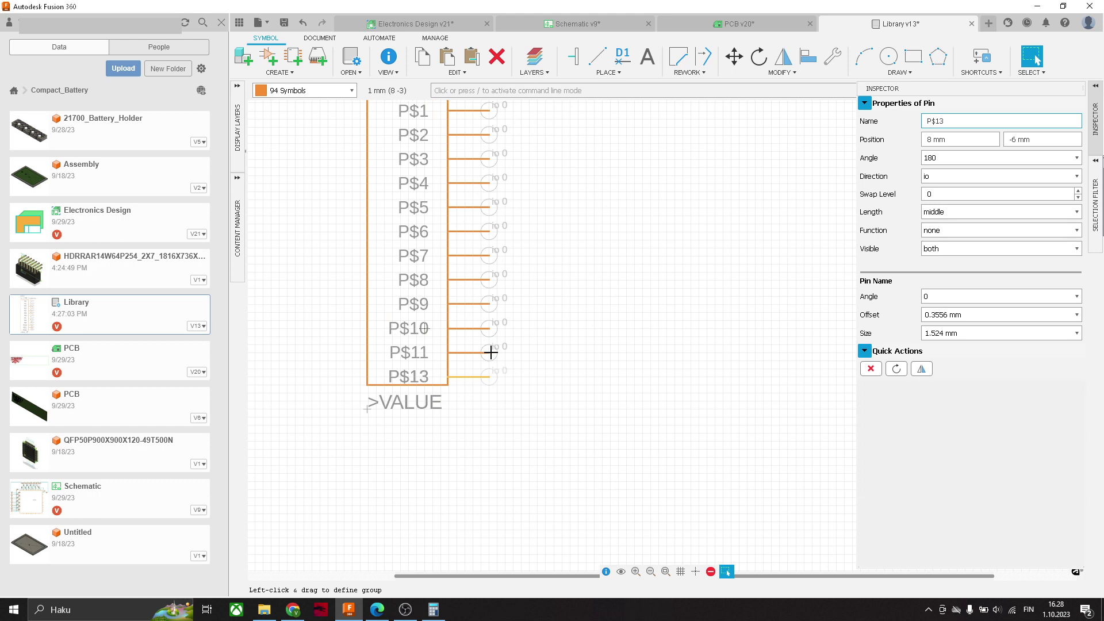
click(491, 352)
click(943, 121)
key(BackSpace)
text(2)
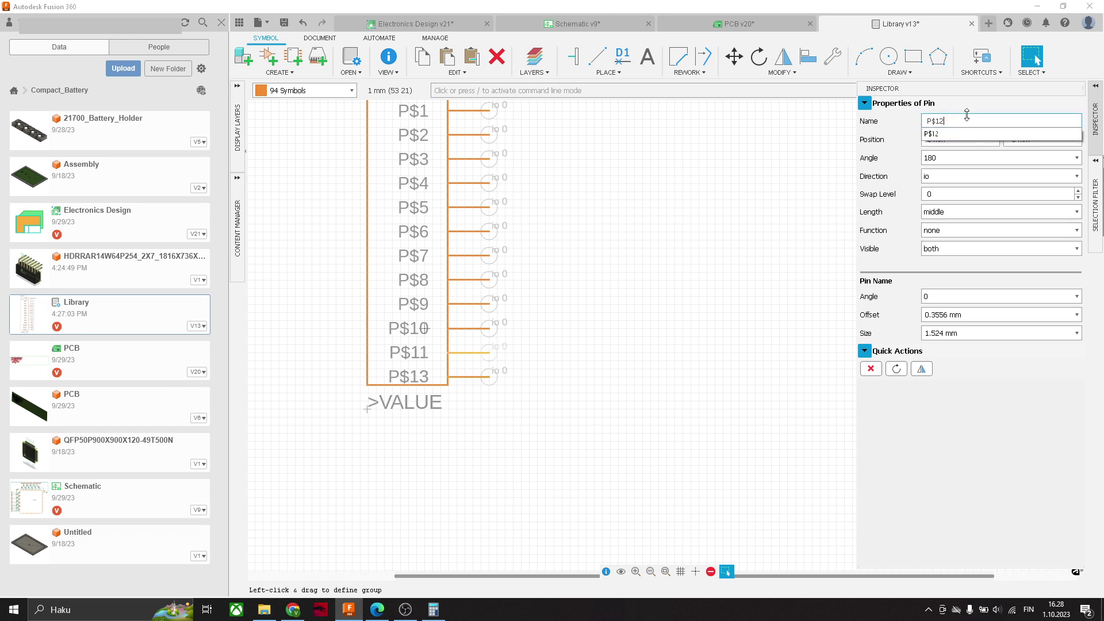
key(Return)
Rename pin P$10 as P$11 and raise each remaining pin name above it by one, ending with P$1.
click(491, 328)
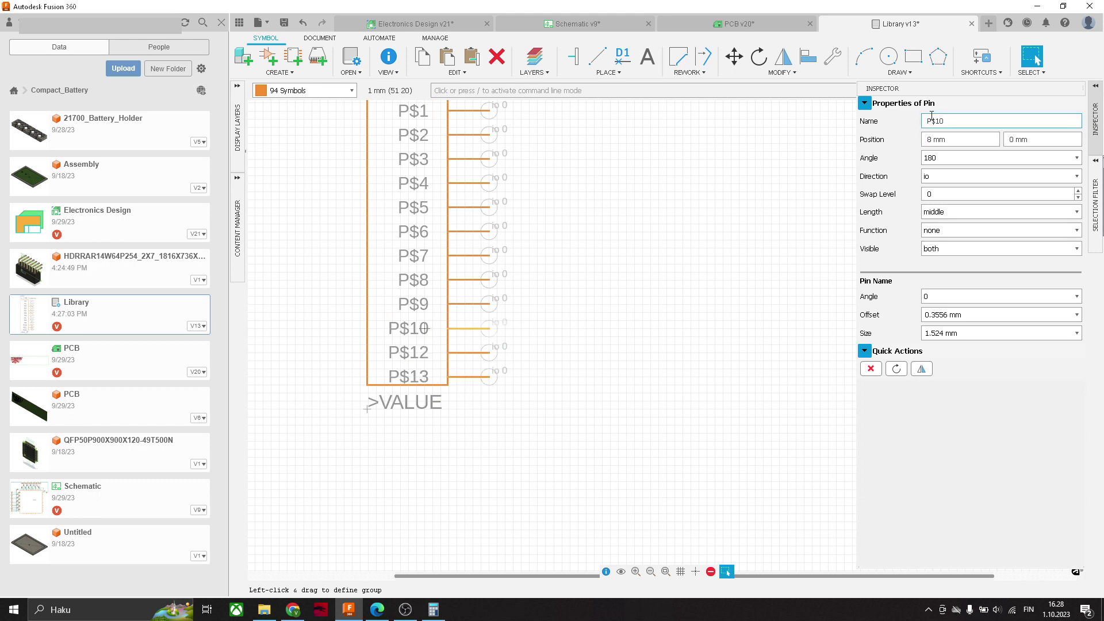
click(948, 121)
key(BackSpace)
text(1)
key(Return)
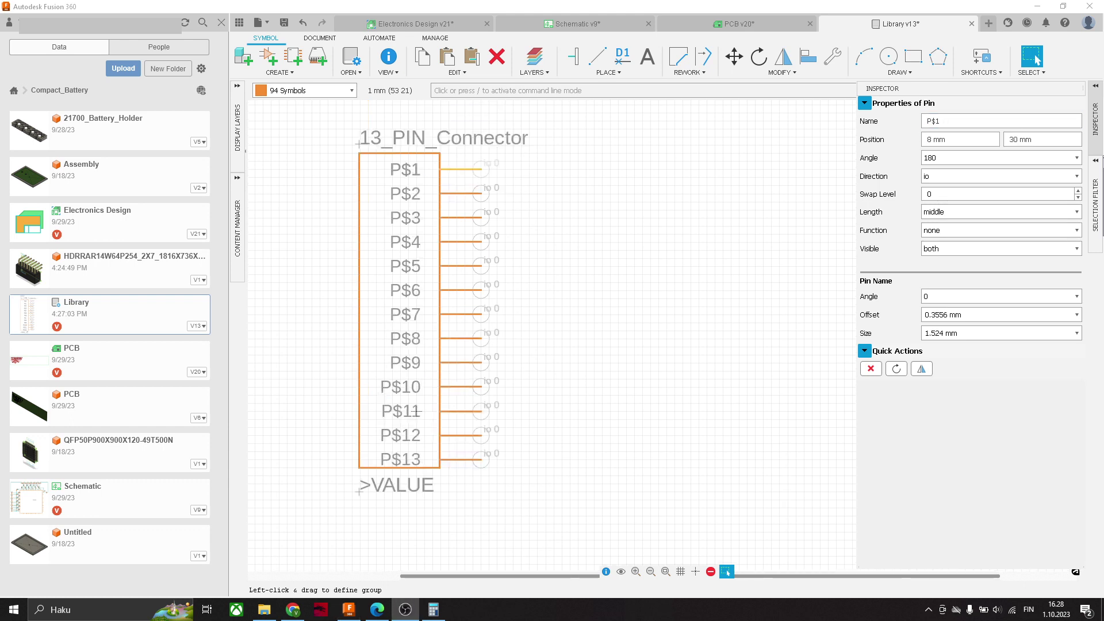
Save the library with the renumbered connector symbol.
scroll(490, 227, down, 1)
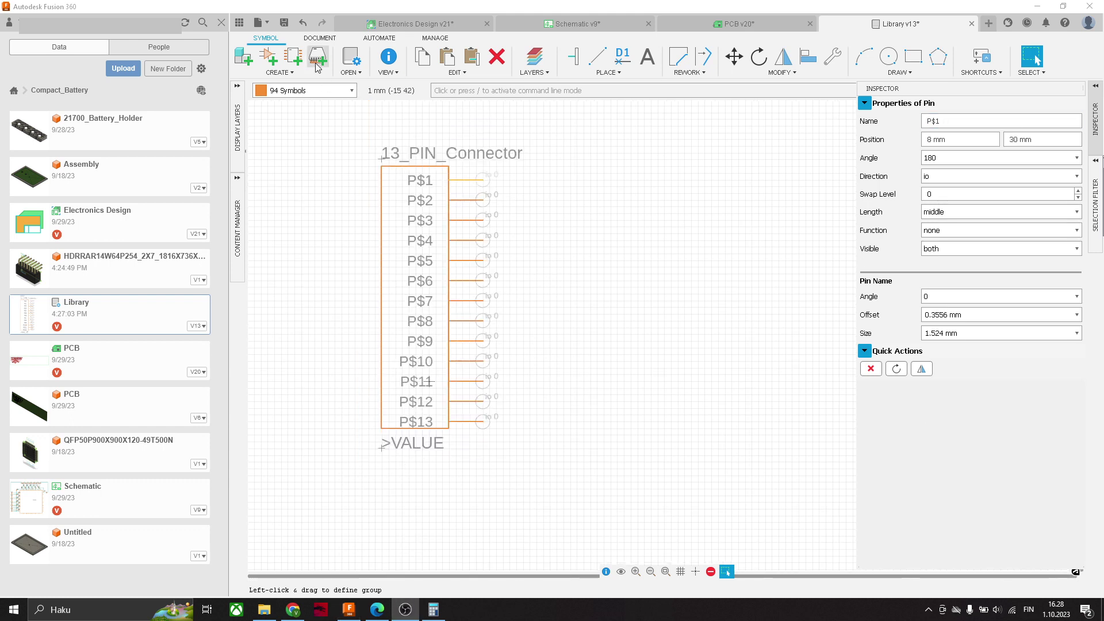
click(283, 22)
click(578, 321)
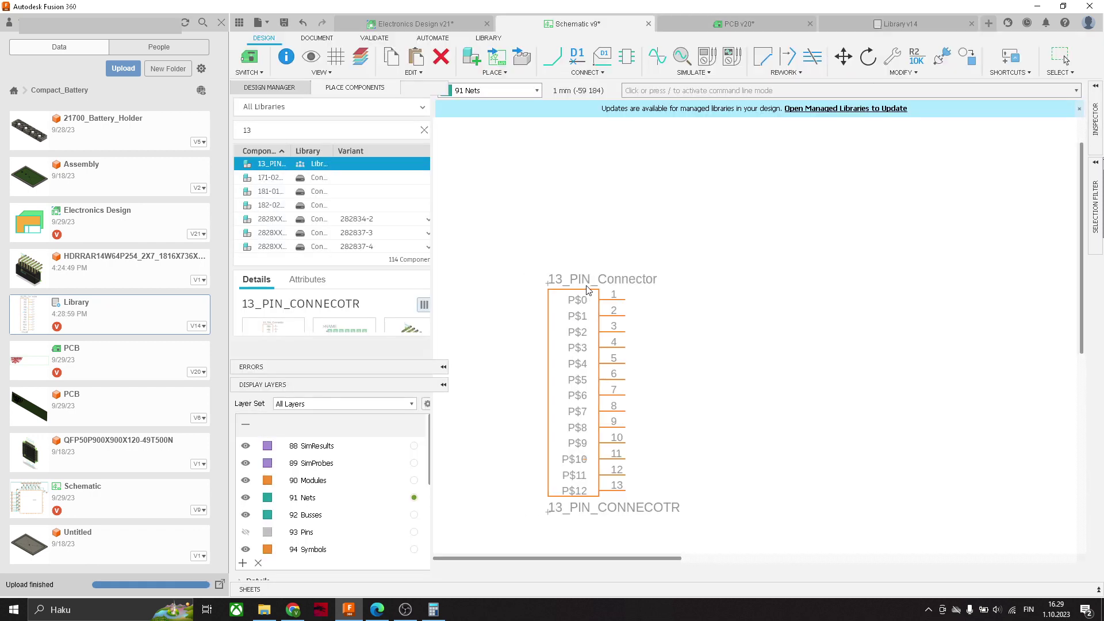
In the schematic, find 13_PIN_CONNECOTR with the filter 13, accept updating the device set to the new version, and discard the extra copy.
scroll(532, 295, down, 2)
middle_drag(751, 321, 740, 313)
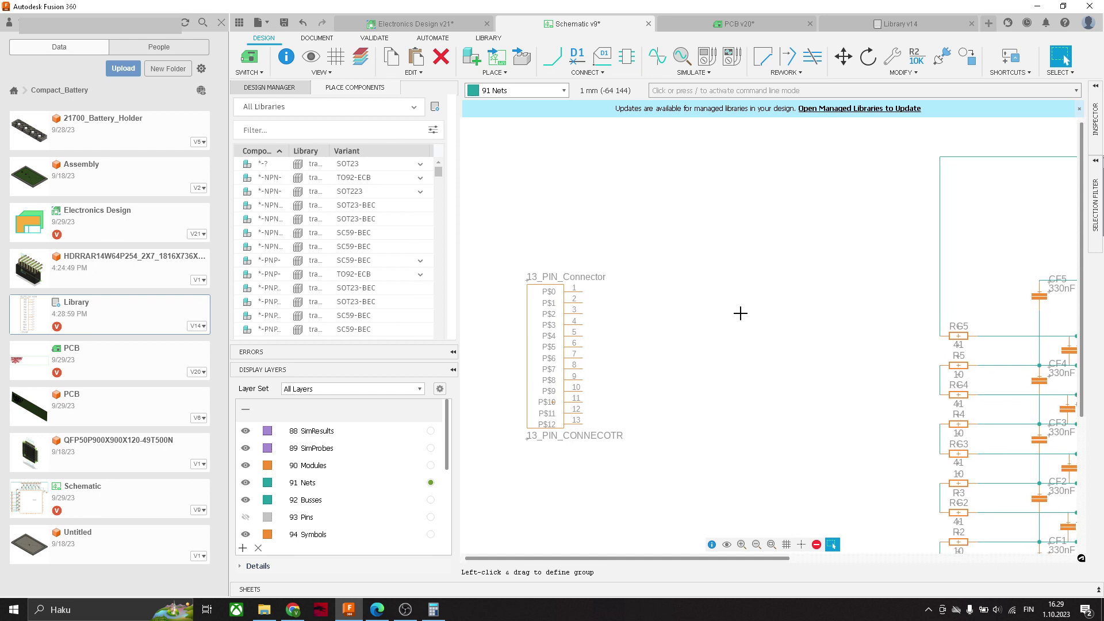
click(277, 130)
text(13)
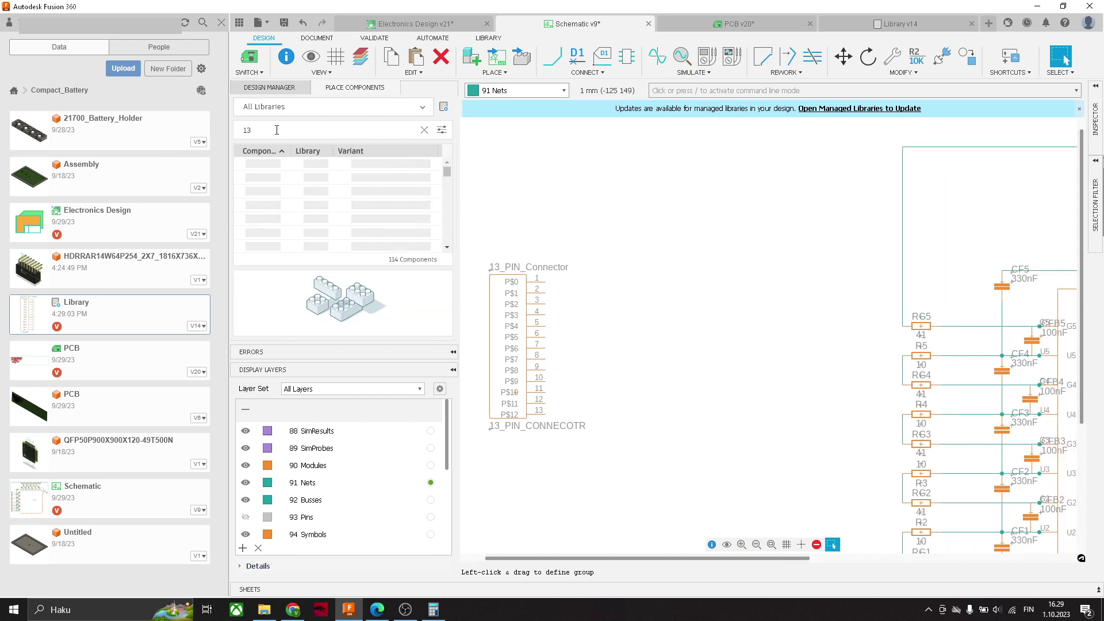
drag(271, 164, 665, 315)
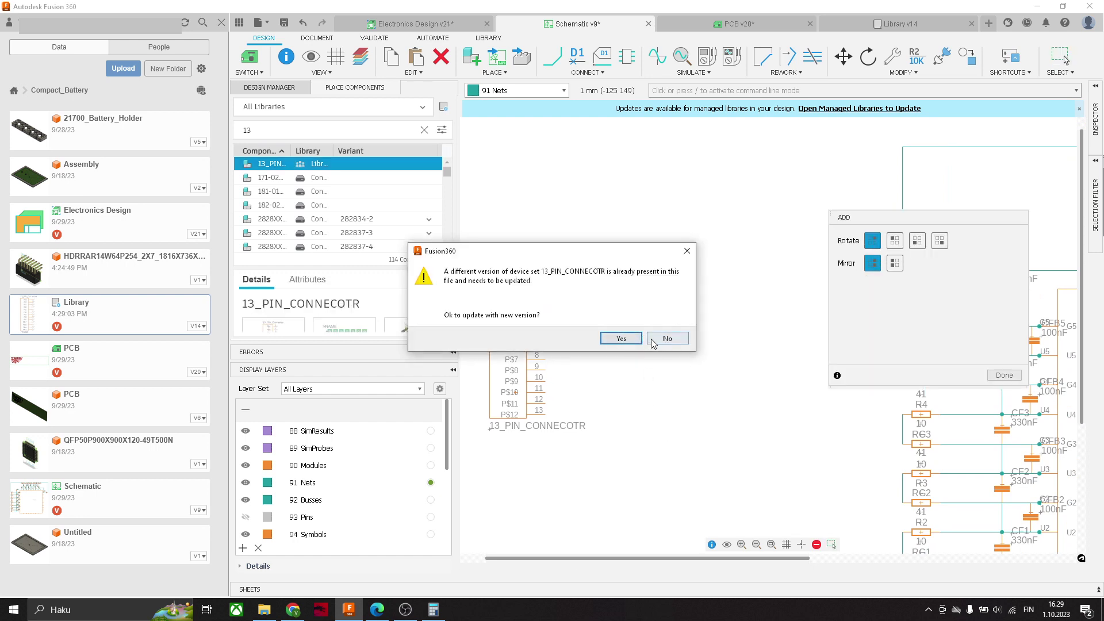
click(622, 340)
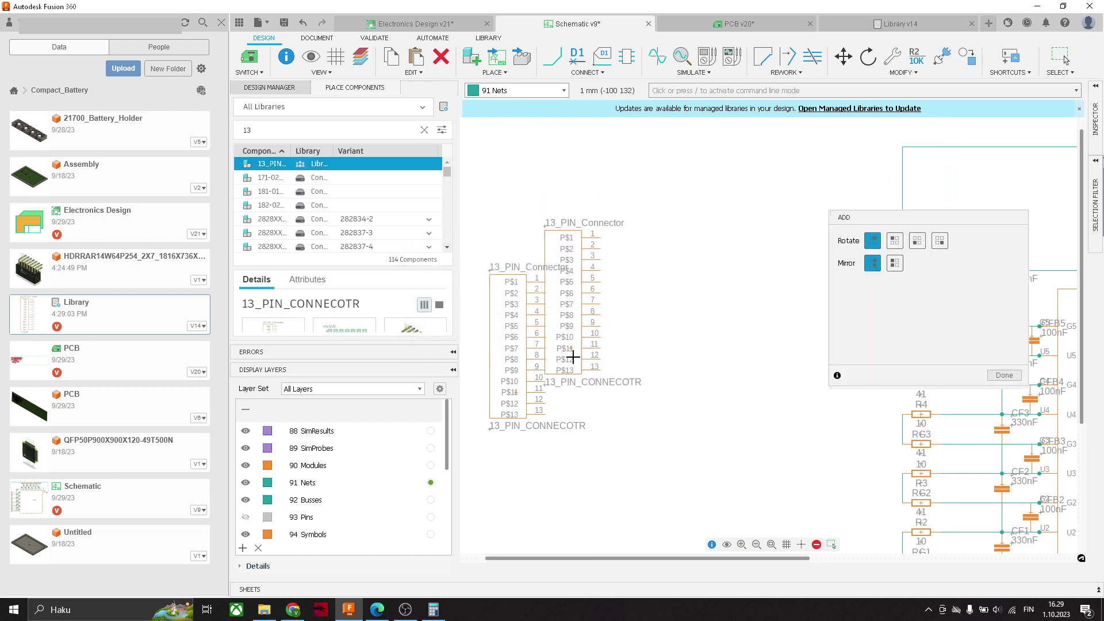
key(Escape)
scroll(530, 285, up, 3)
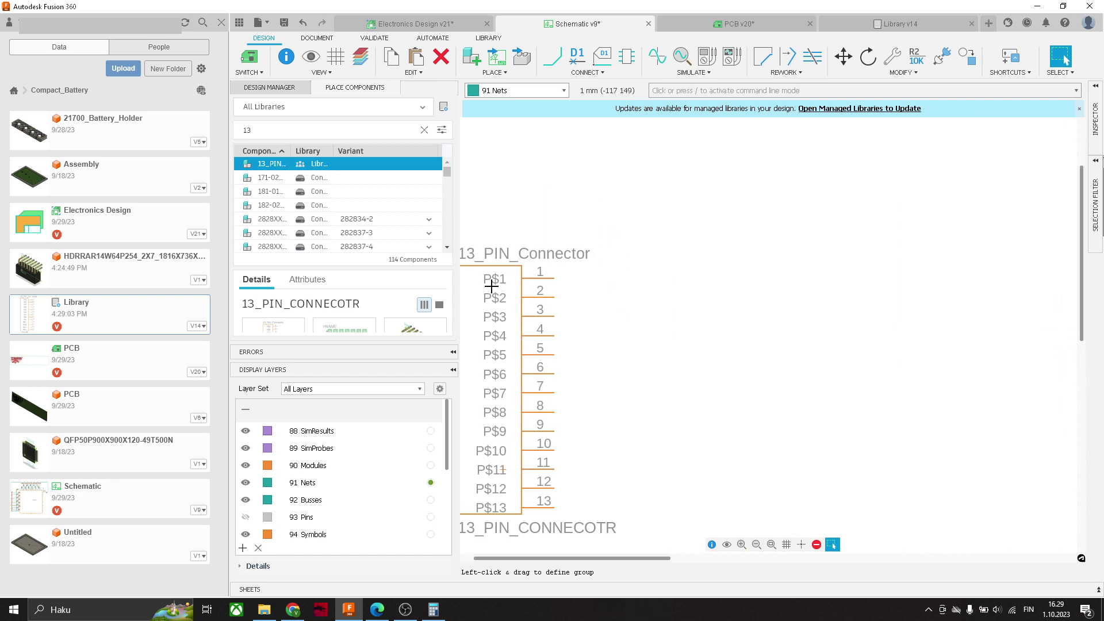
scroll(616, 433, down, 4)
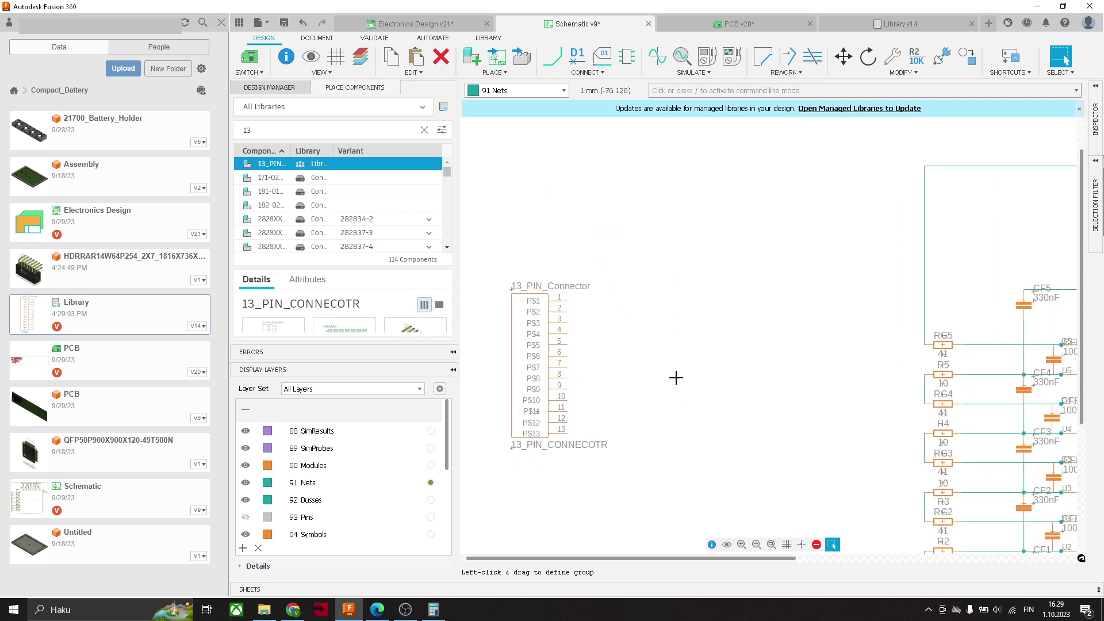
Draw horizontal nets outward from connector pins 1 and 2, the first about 15 mm long and the second slightly longer.
click(551, 56)
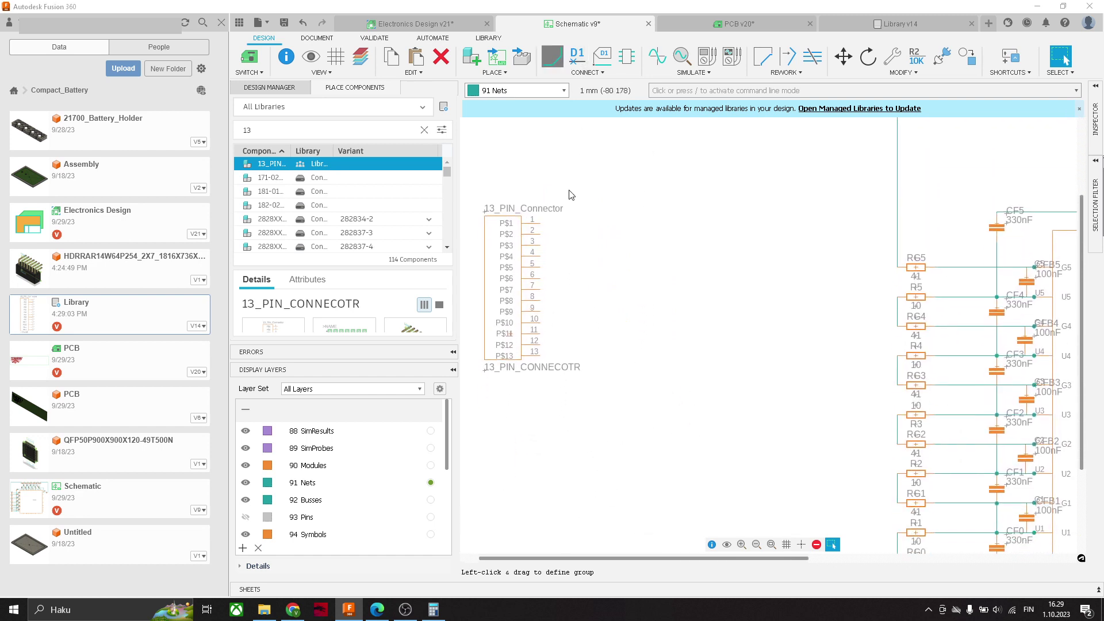
scroll(542, 214, up, 3)
click(541, 212)
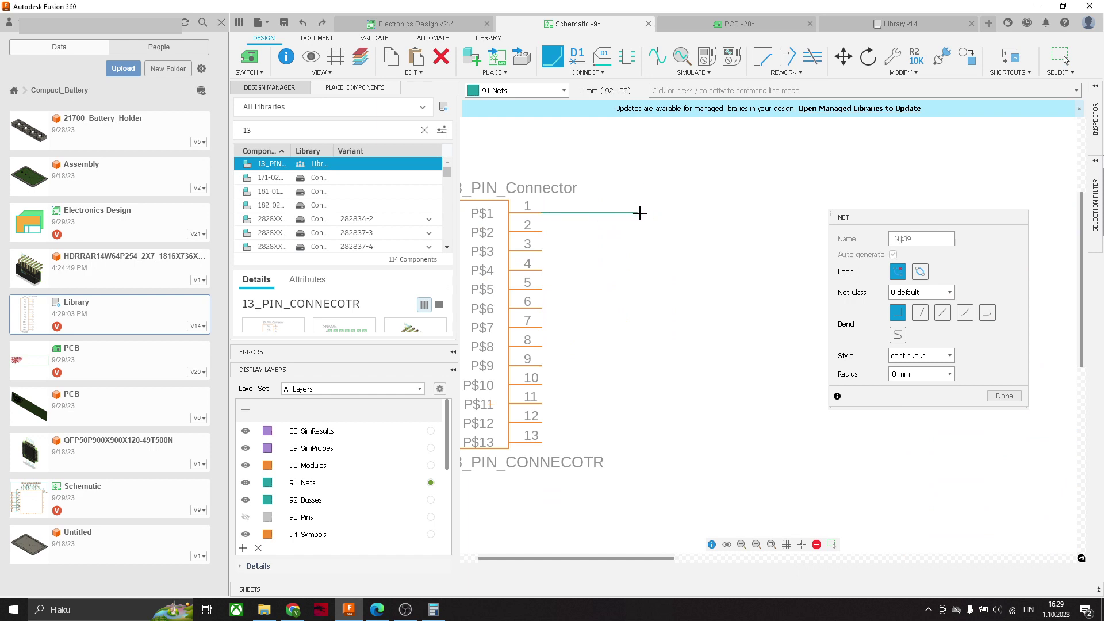
double_click(638, 213)
click(541, 231)
double_click(658, 231)
Draw progressively longer horizontal nets from connector pins 3 to 13 and leave the Net command.
click(541, 250)
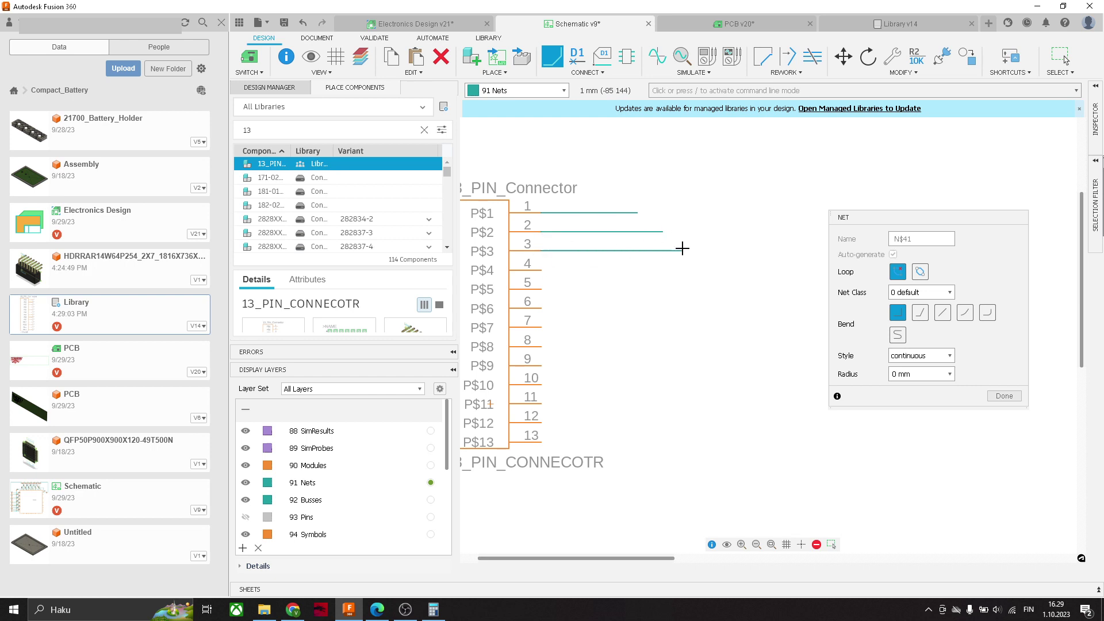
double_click(682, 250)
click(540, 269)
double_click(708, 269)
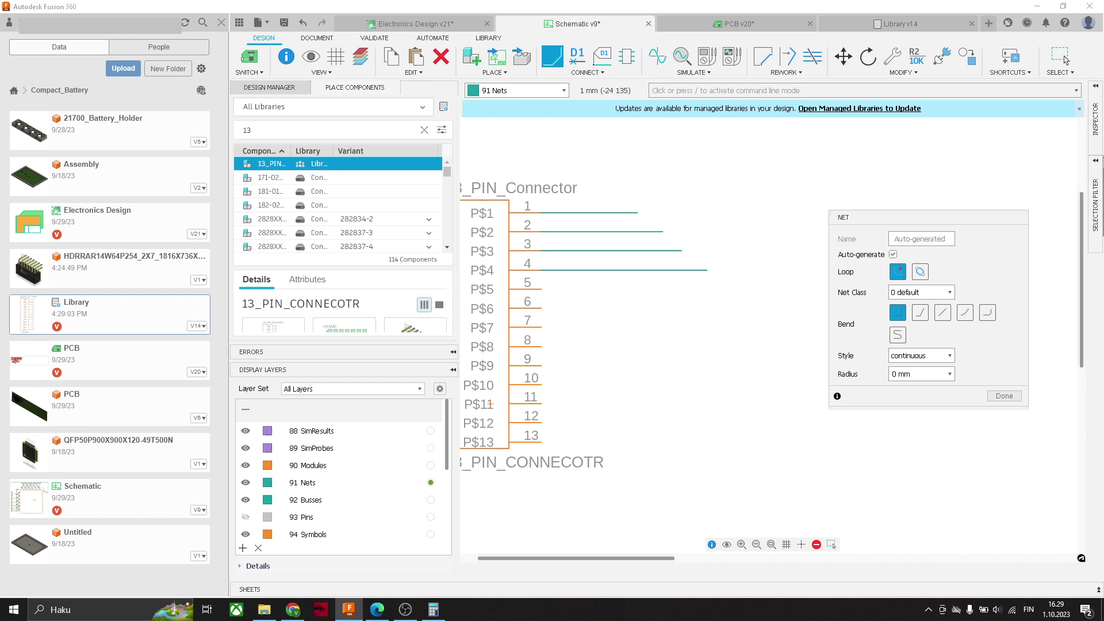
click(1061, 58)
Rename the open-ended net on the outer side of resistor R0 as V0.
scroll(805, 434, down, 1)
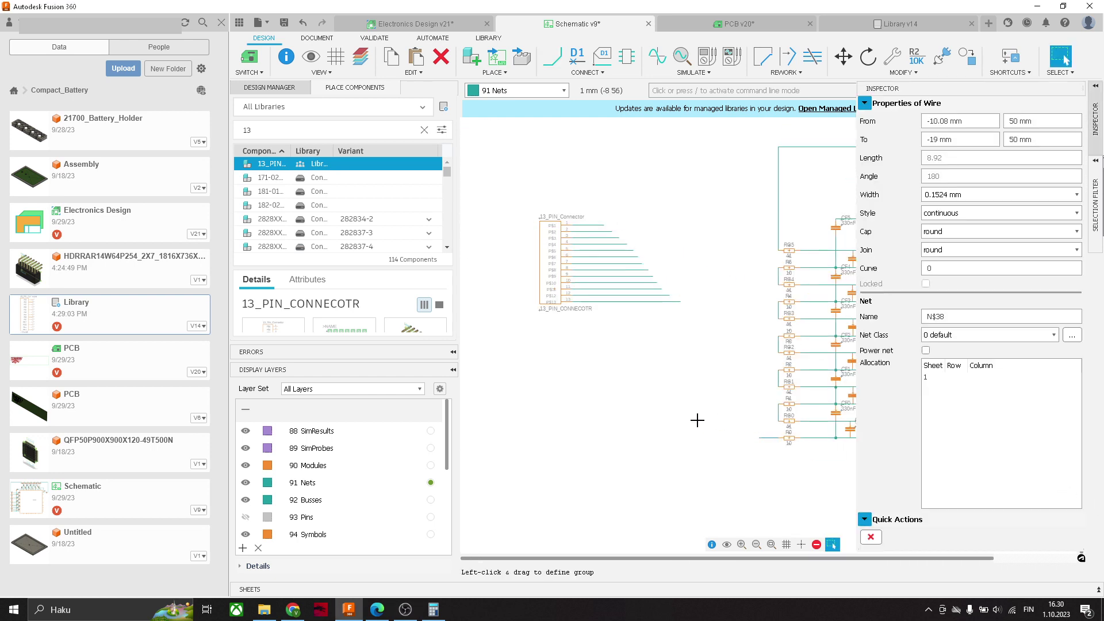
scroll(699, 422, down, 1)
middle_drag(709, 405, 651, 418)
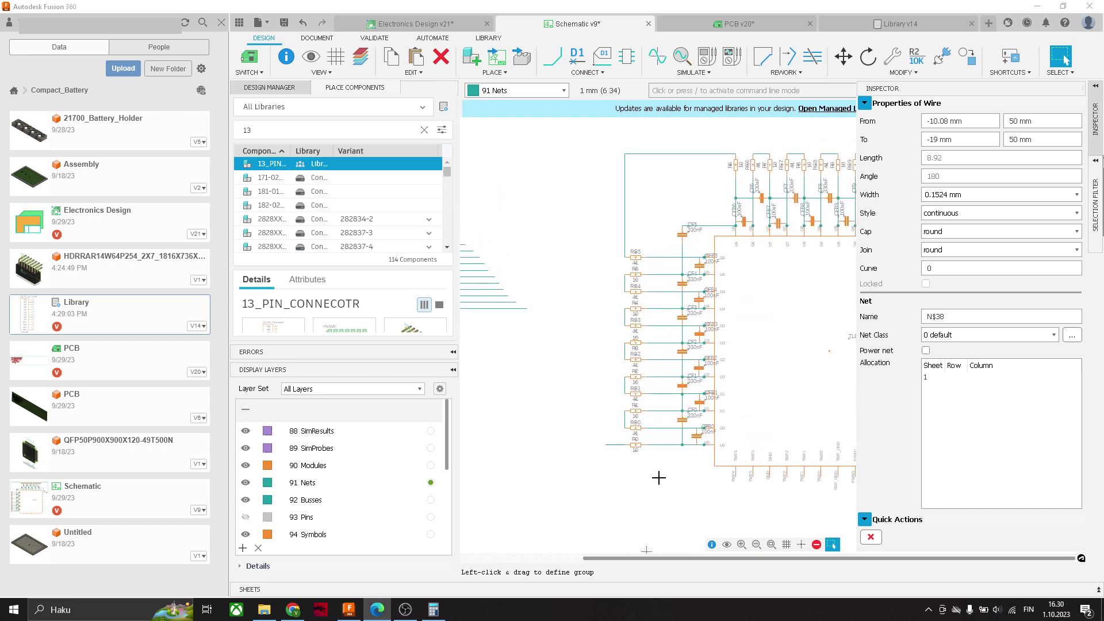
middle_drag(658, 478, 662, 473)
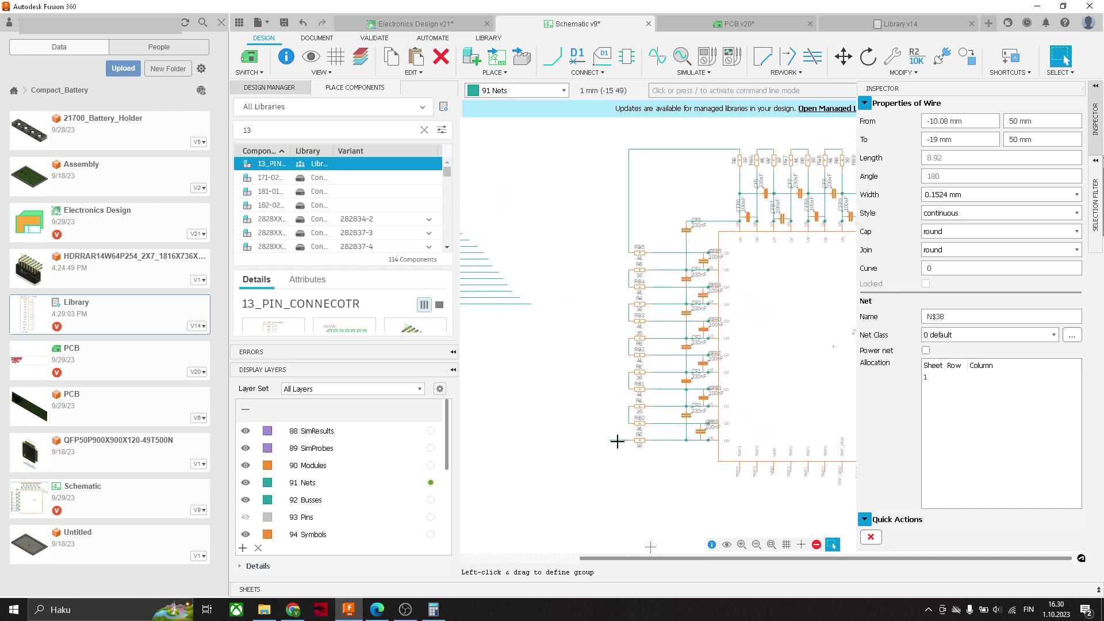
scroll(616, 441, up, 1)
scroll(642, 426, up, 1)
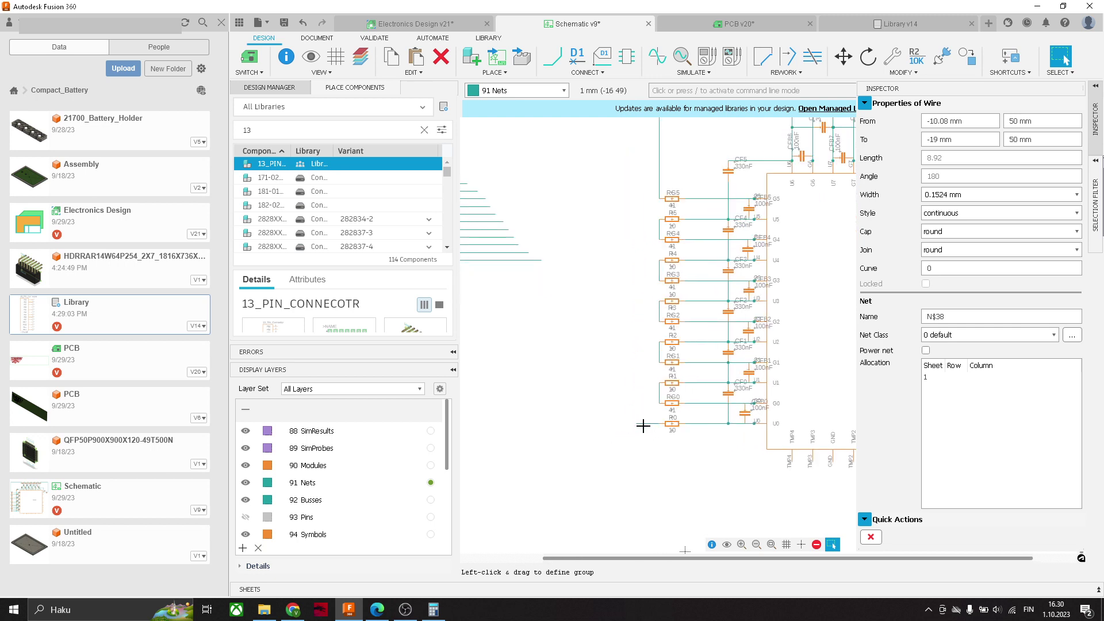
scroll(653, 426, up, 1)
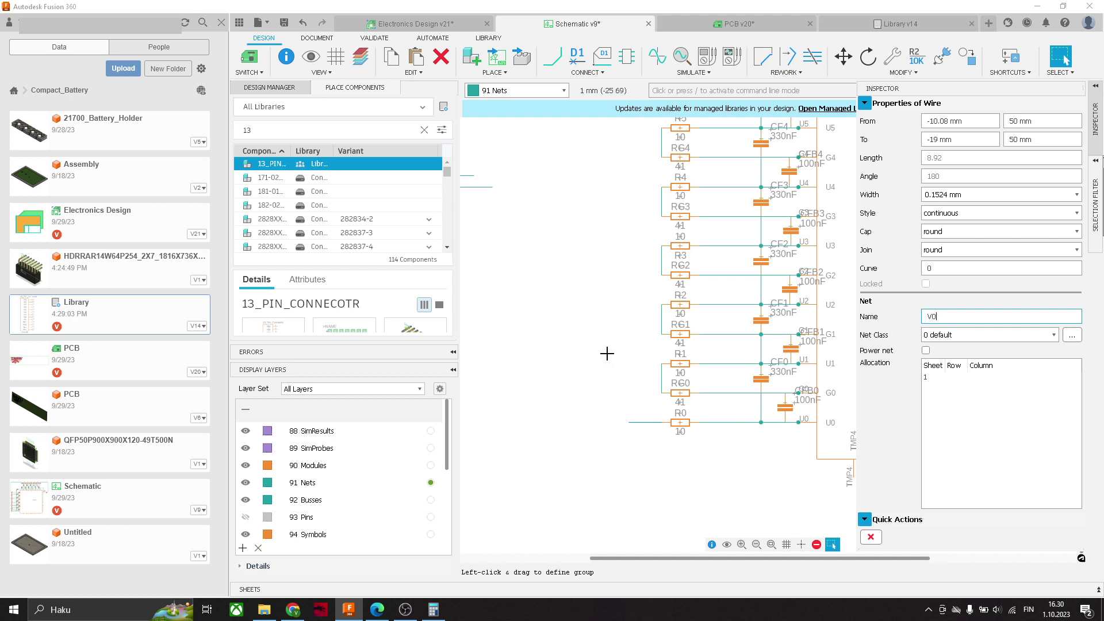
Try to rename the net on connector pin 1 as V0 through its wire properties.
middle_drag(517, 359, 689, 380)
middle_drag(586, 277, 699, 345)
middle_drag(697, 271, 665, 347)
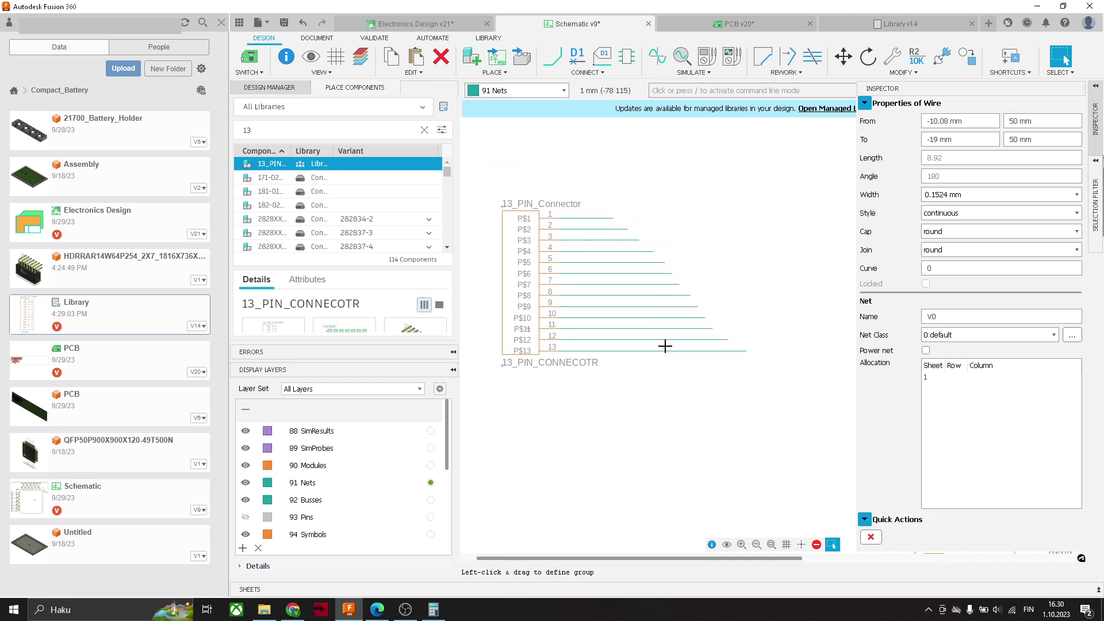
click(595, 218)
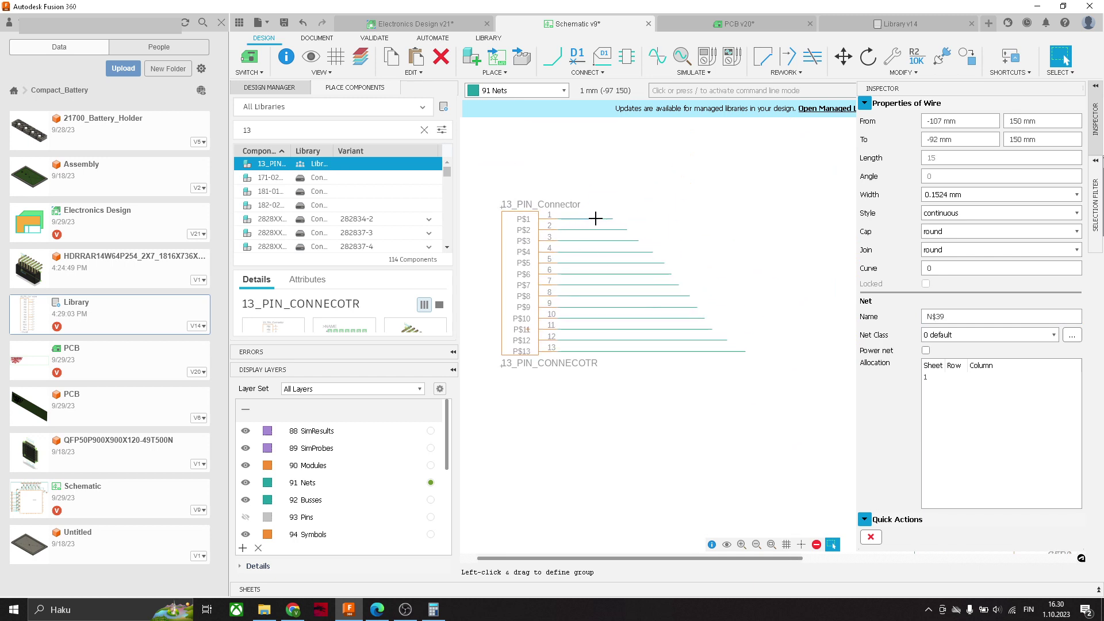
drag(981, 316, 880, 317)
text(V)
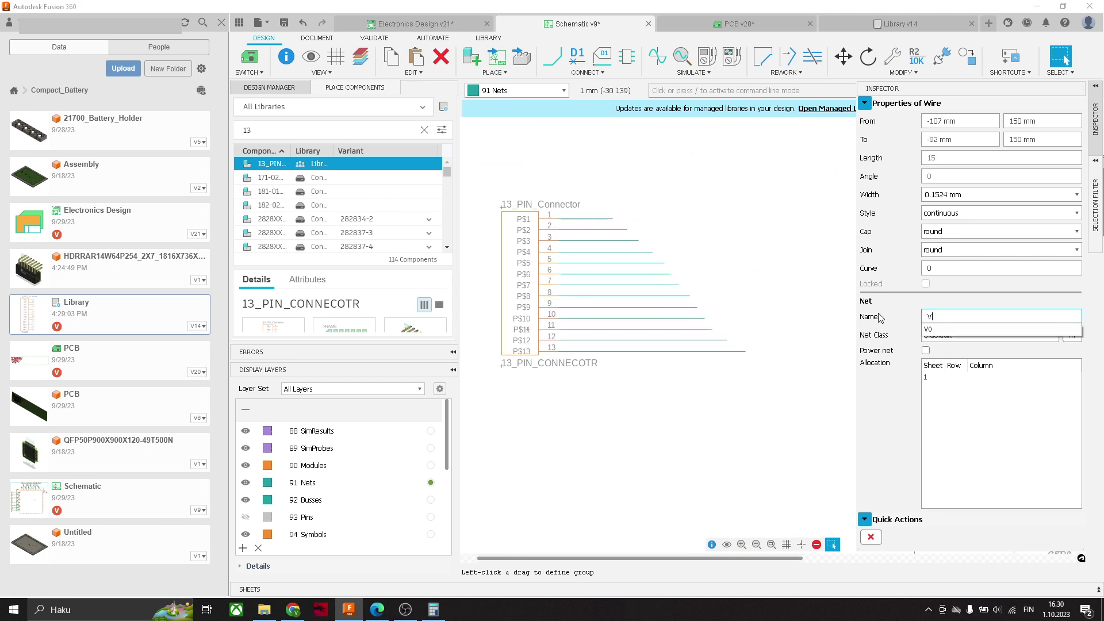
key(Return)
Check the name of the net on R0's outer side and retry setting the pin 1 net's name to V0.
middle_drag(763, 446, 587, 235)
click(714, 373)
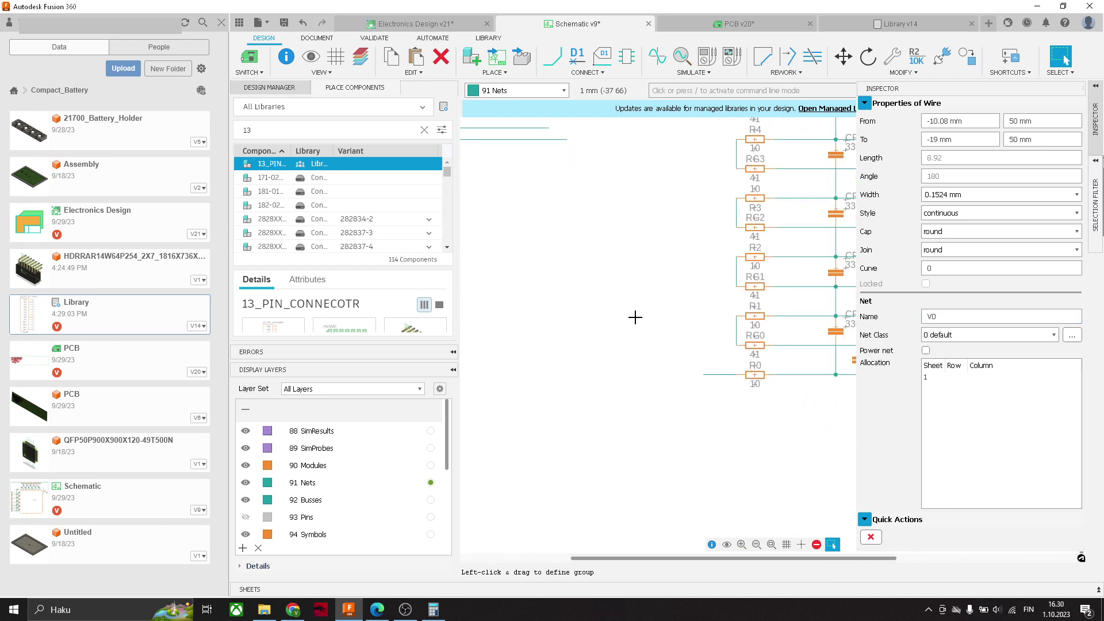
middle_drag(634, 316, 823, 542)
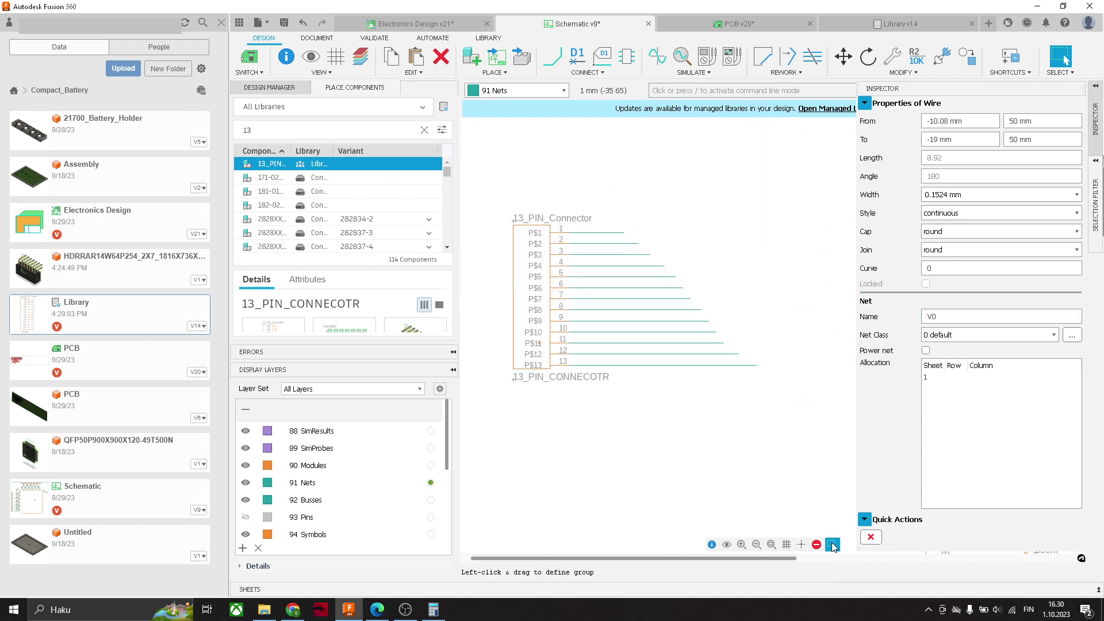
click(602, 232)
middle_drag(769, 313, 720, 289)
drag(954, 317, 913, 312)
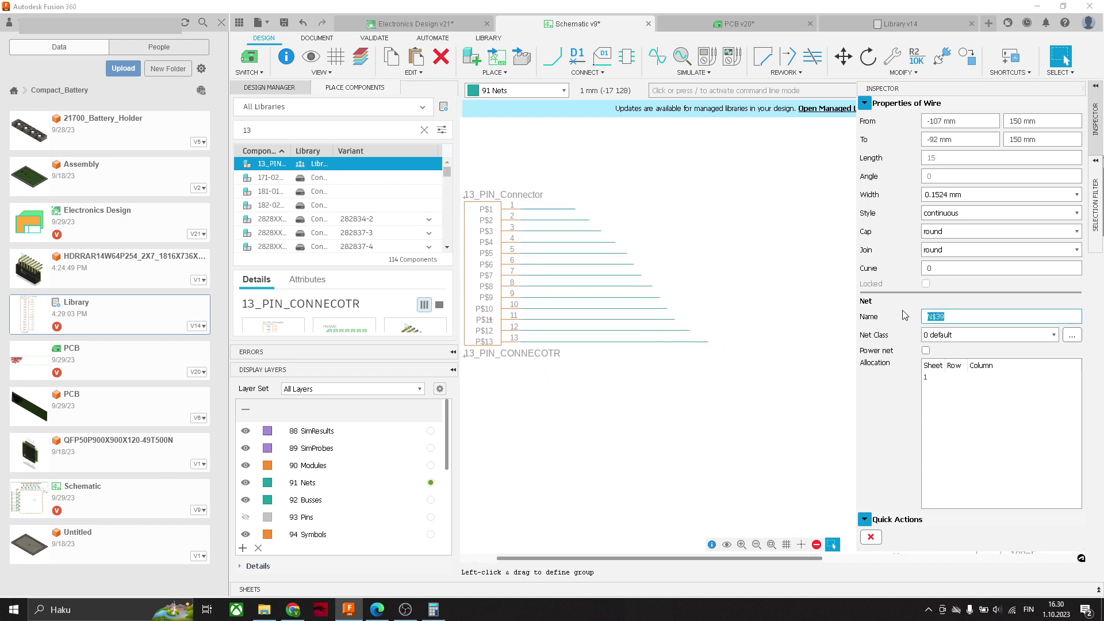
text(V0)
Place name labels with the Label command above the pin 1 net and beside the open-ended net at R0.
click(587, 73)
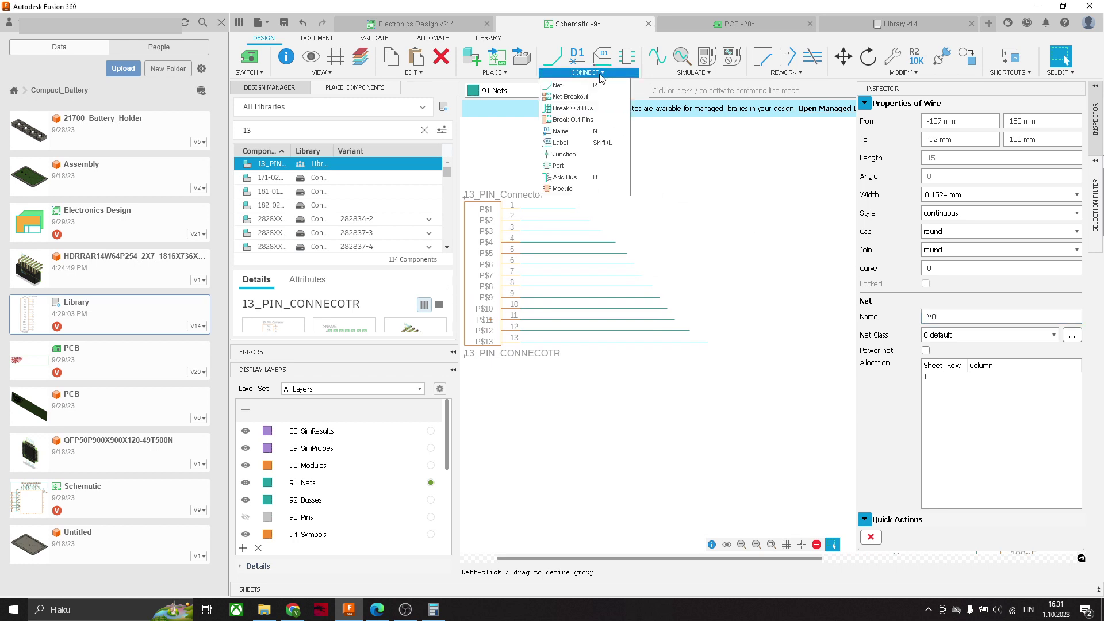
click(561, 143)
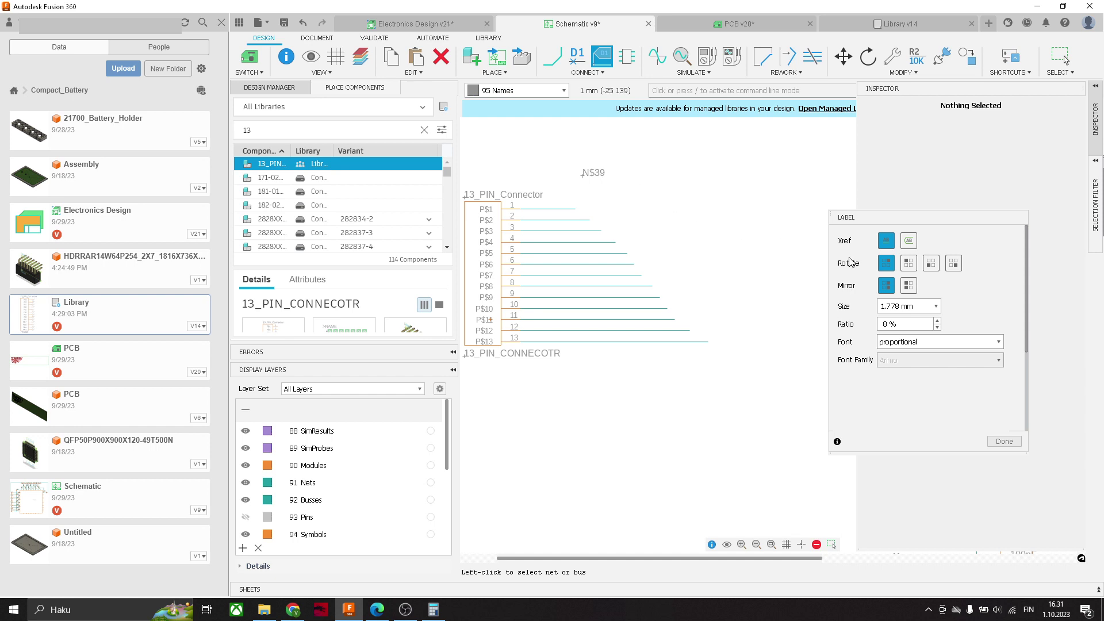
scroll(591, 201, down, 2)
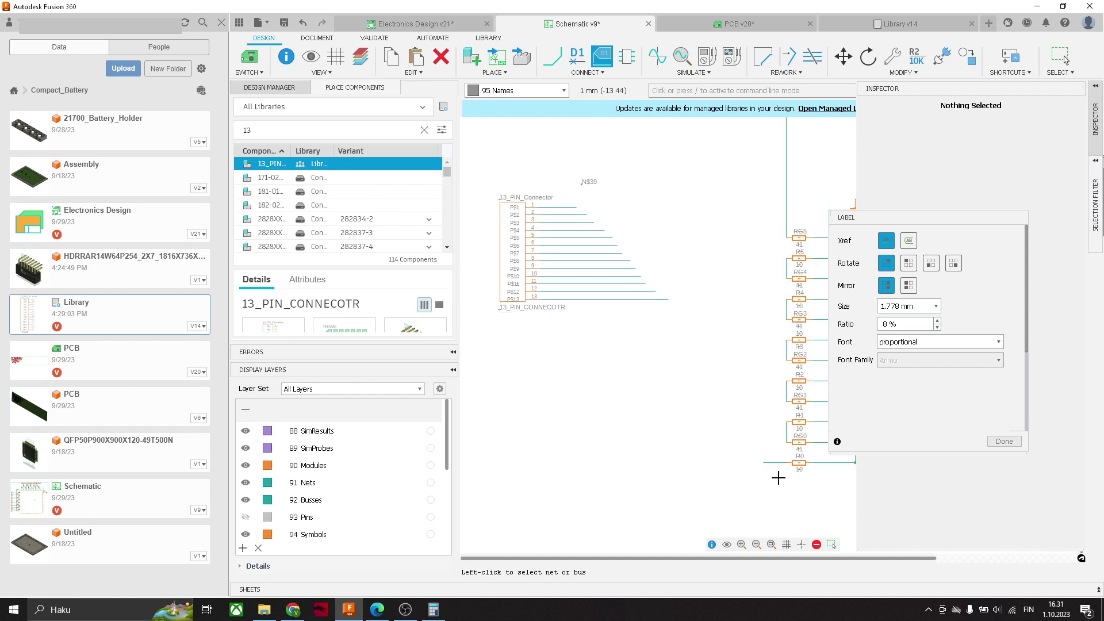
click(718, 447)
key(Escape)
Try once more to set the labelled pin 1 net's name to V0 in its properties.
click(573, 206)
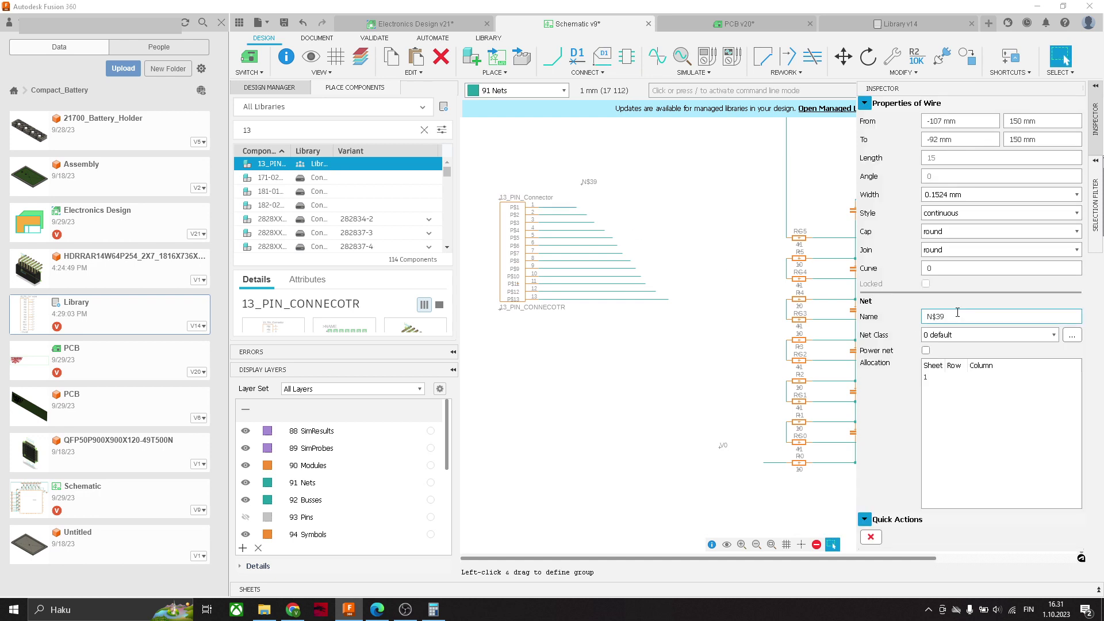
text(V0)
key(Return)
scroll(569, 201, up, 5)
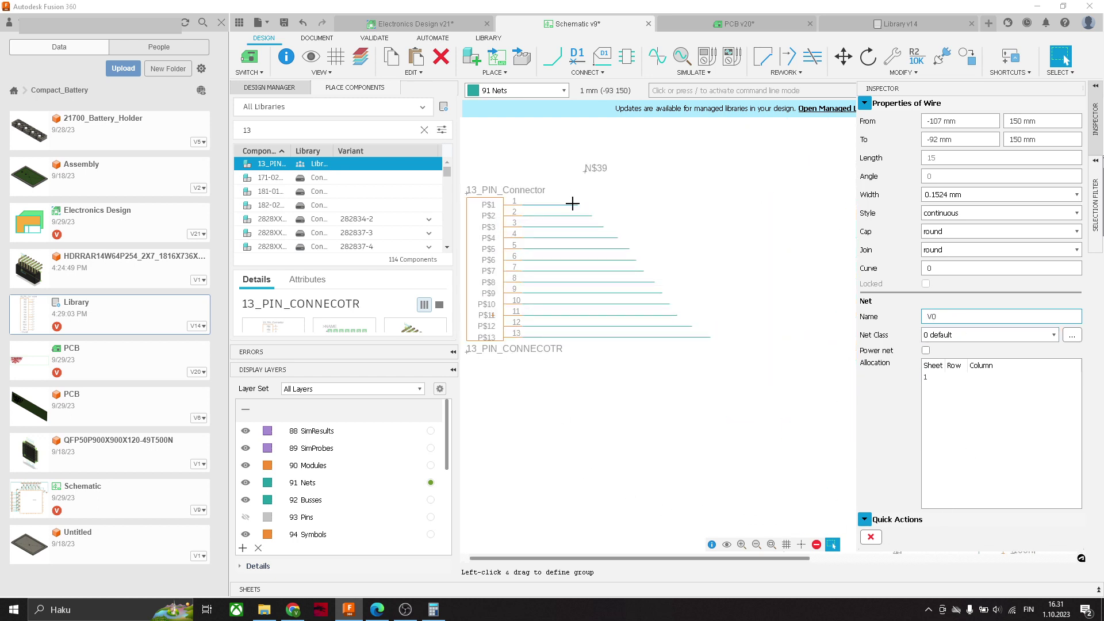
key(alt+Tab)
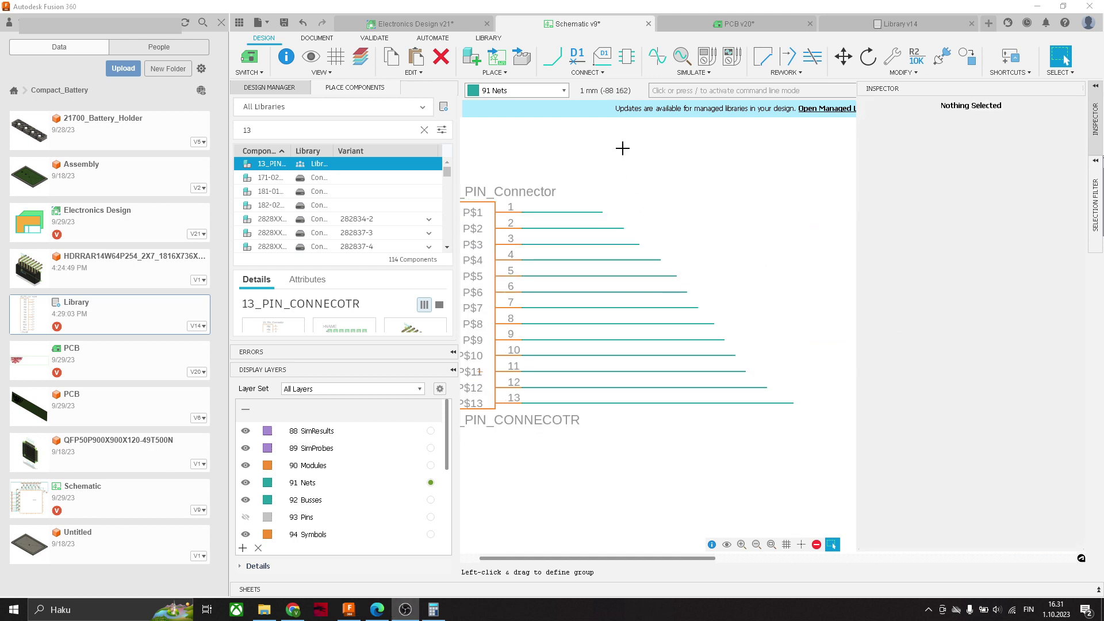
click(585, 73)
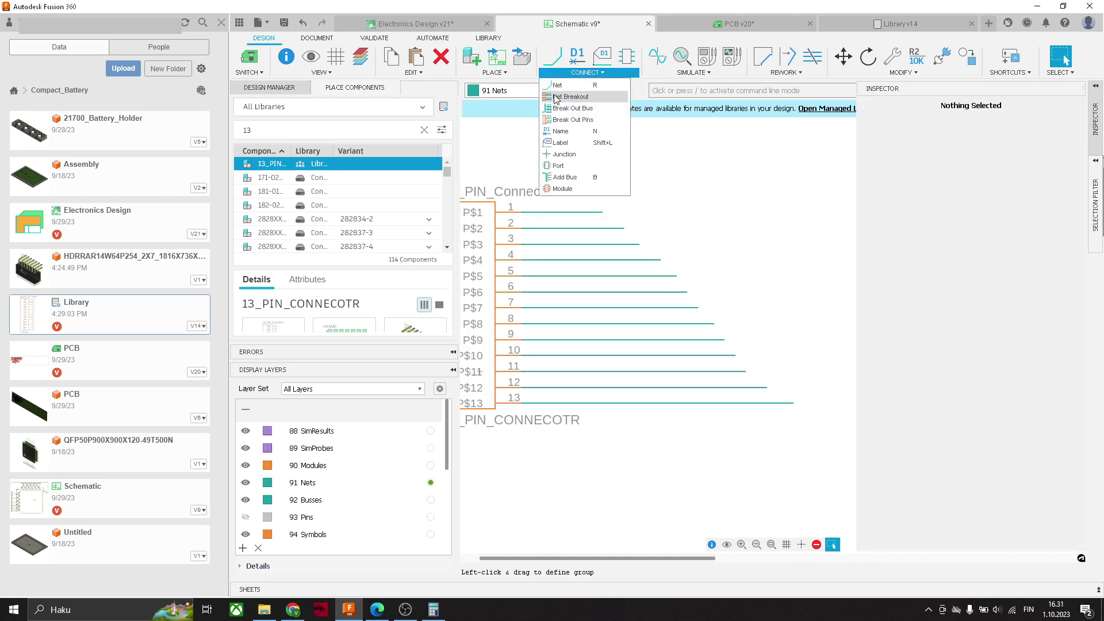
click(571, 142)
key(Escape)
Rename the pin 1 net as V0 with the Name command, accept connecting it to the existing V0 net, and place its label.
click(590, 74)
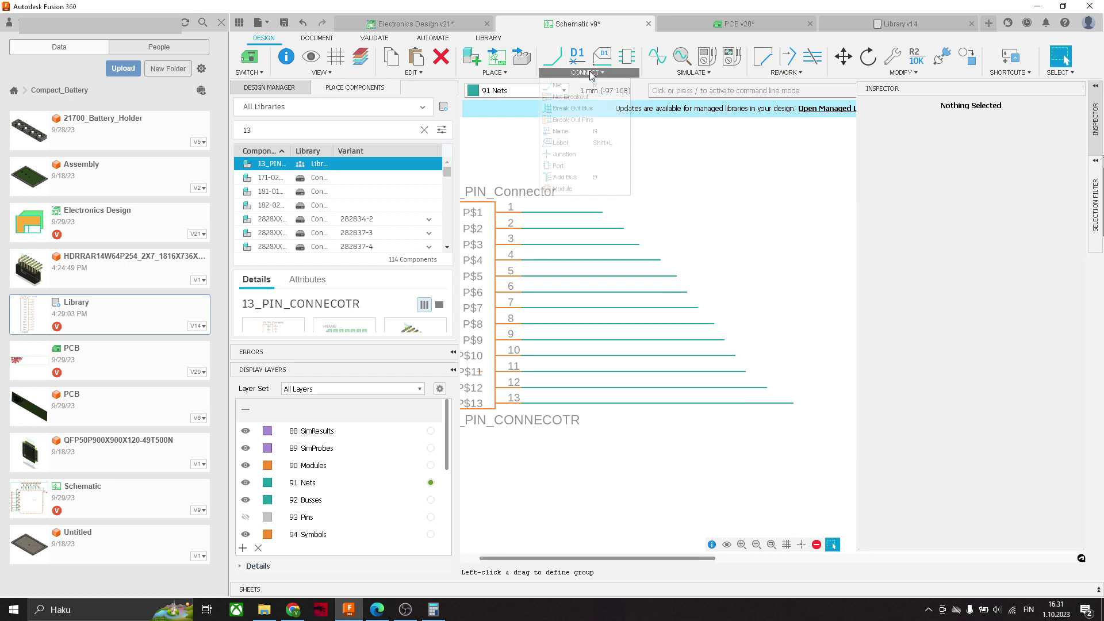
click(564, 131)
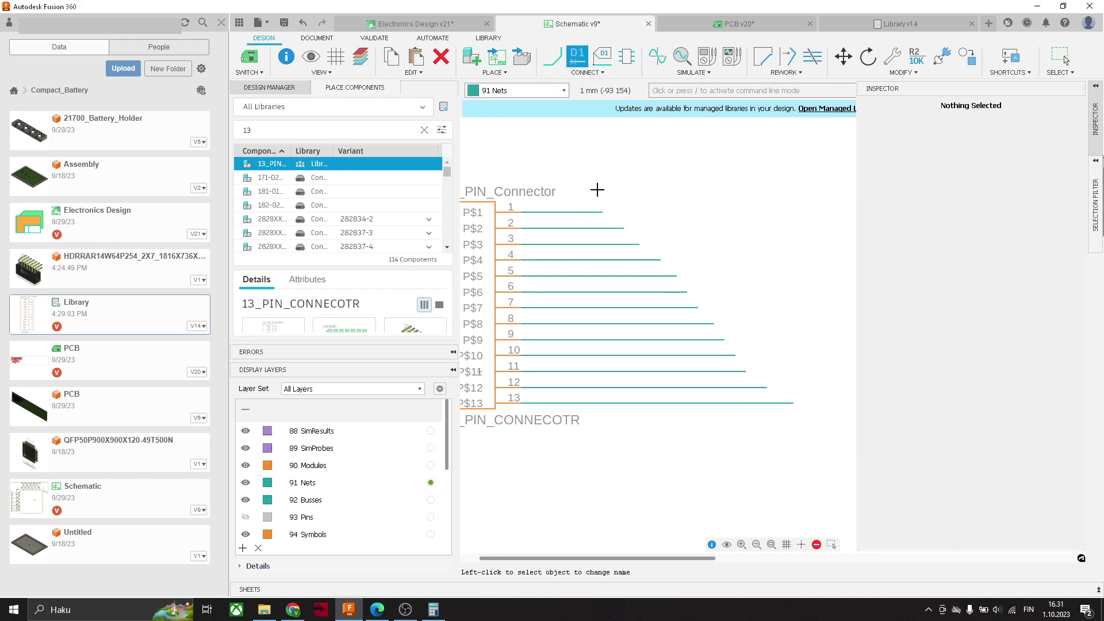
click(595, 211)
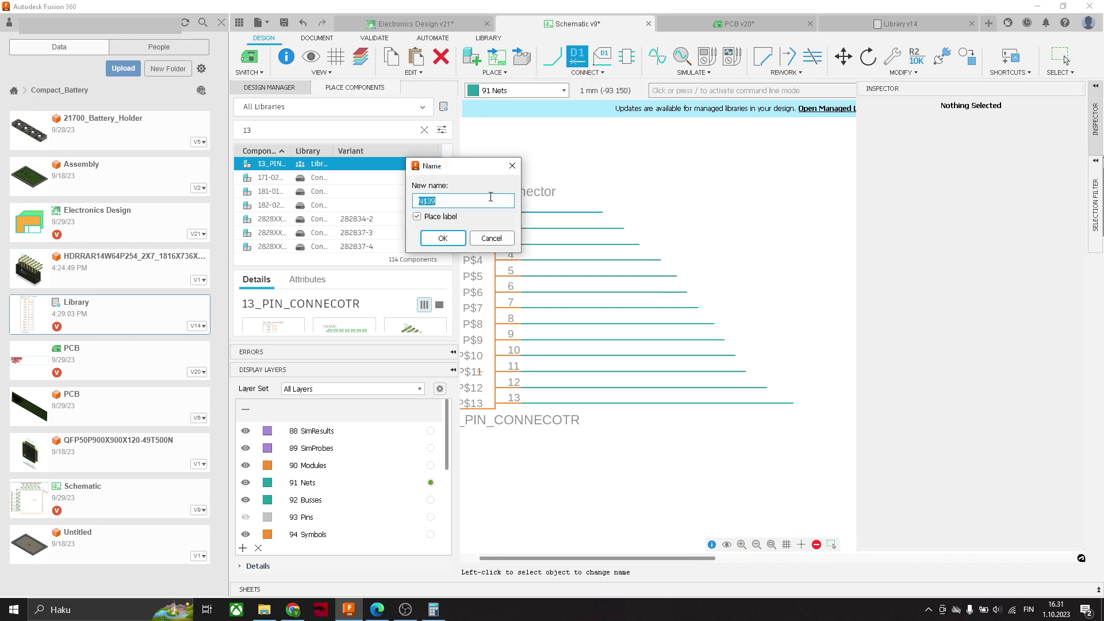
text(V0)
key(Return)
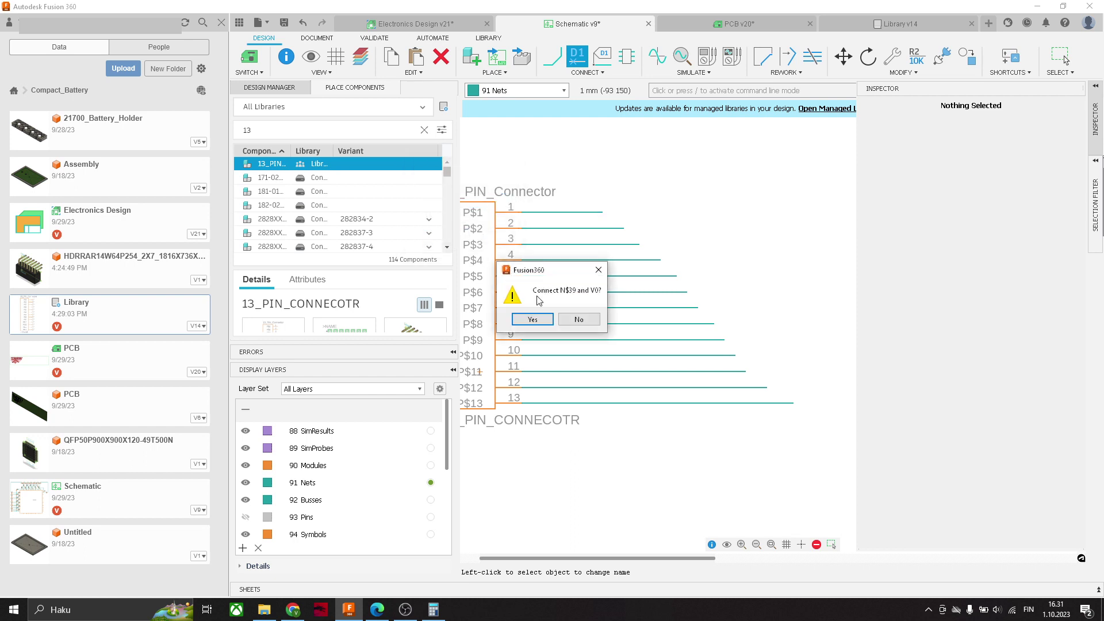
click(533, 320)
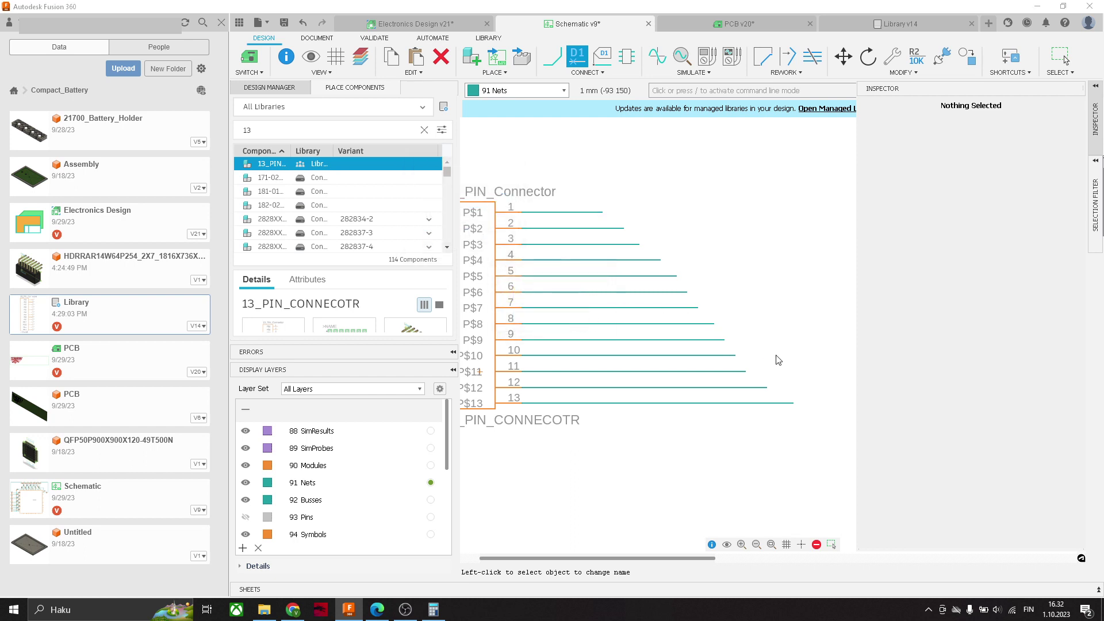
middle_drag(683, 327, 581, 231)
click(567, 177)
Rename the net joining the outer ends of R1 and RG0 as V1 and place its label beside it.
scroll(735, 484, down, 4)
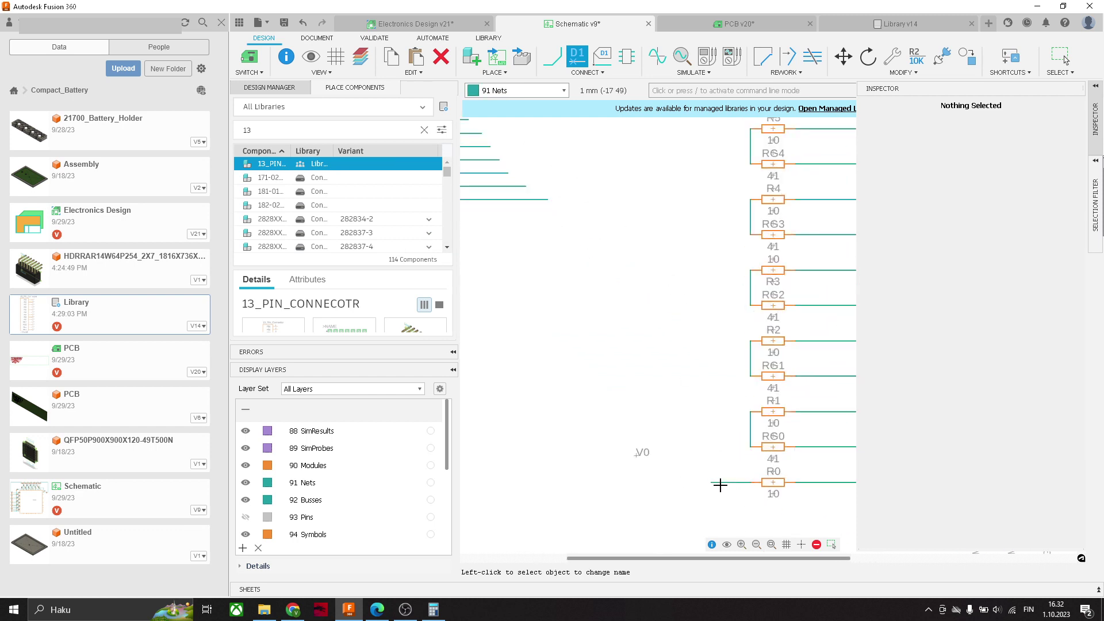
middle_drag(662, 368, 647, 324)
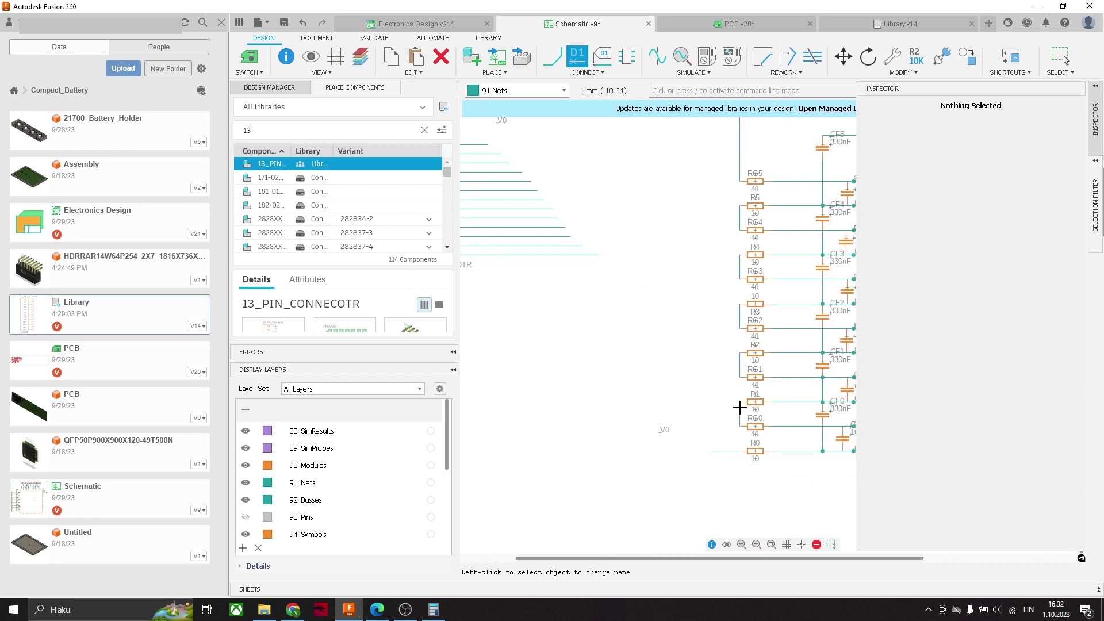
click(740, 407)
text(V1)
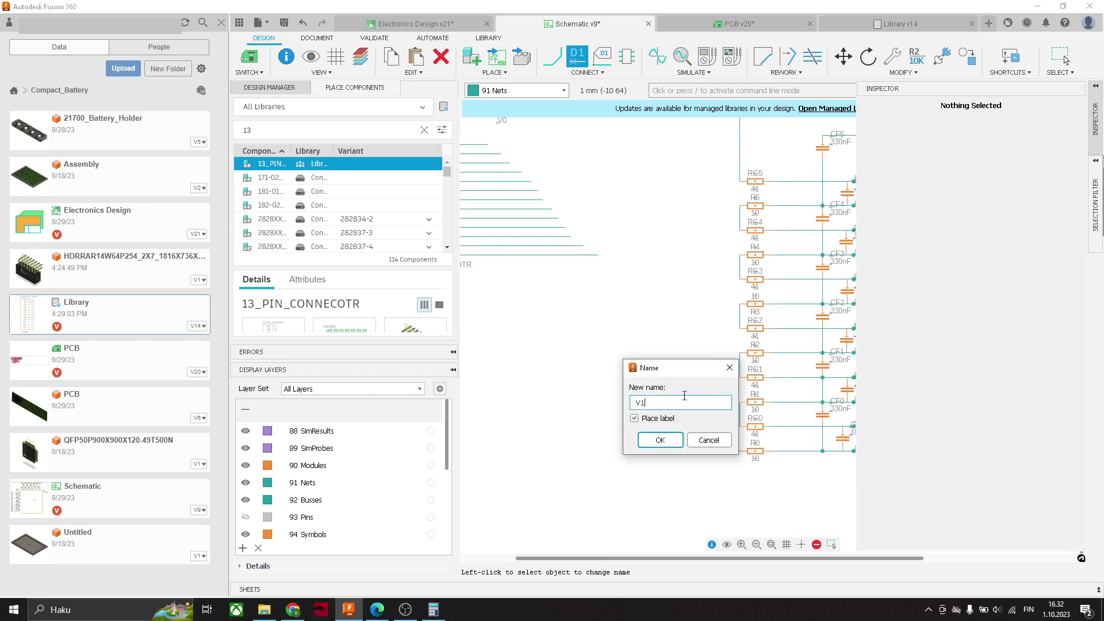
key(Return)
click(708, 394)
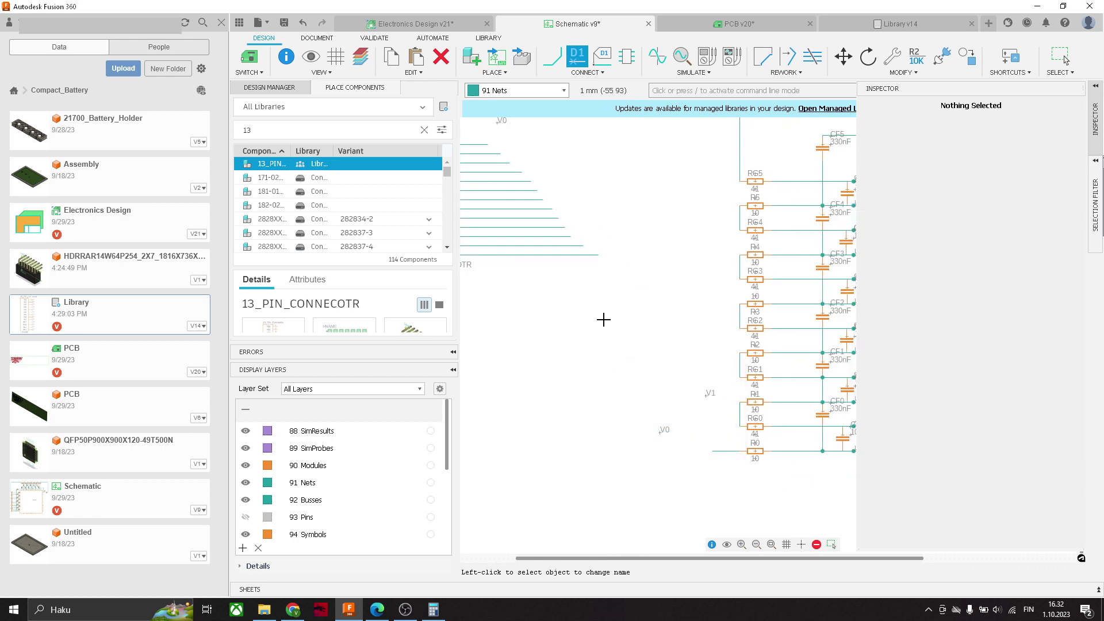
Rename the connector pin 2 net as V1, accept connecting it to the existing V1 net, and place its label near the pin.
middle_drag(604, 320, 731, 397)
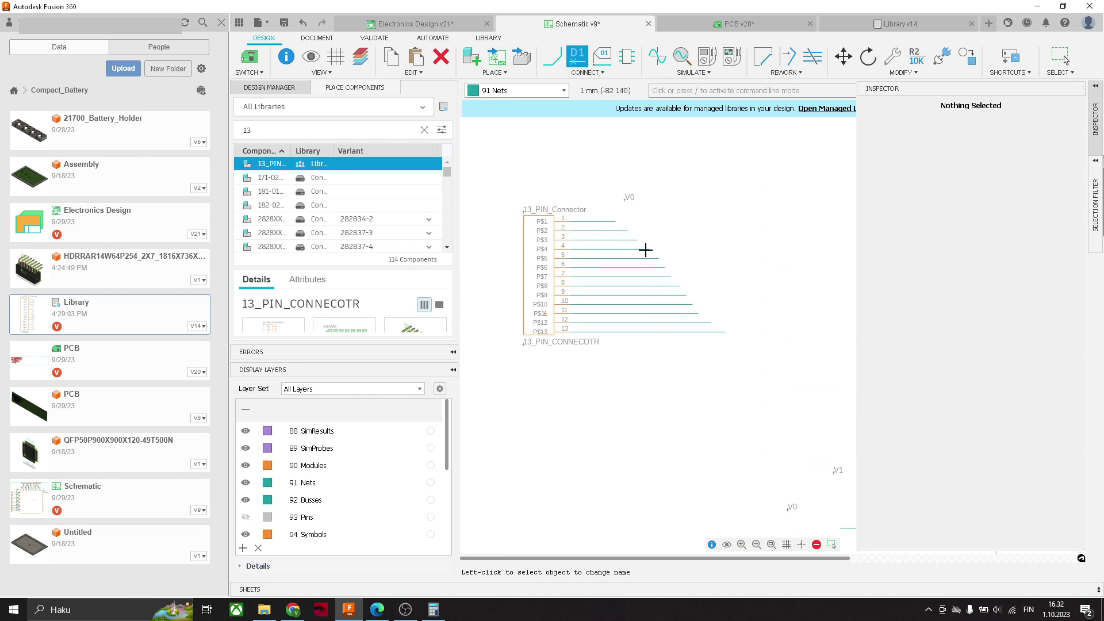
click(623, 230)
text(V1)
key(Return)
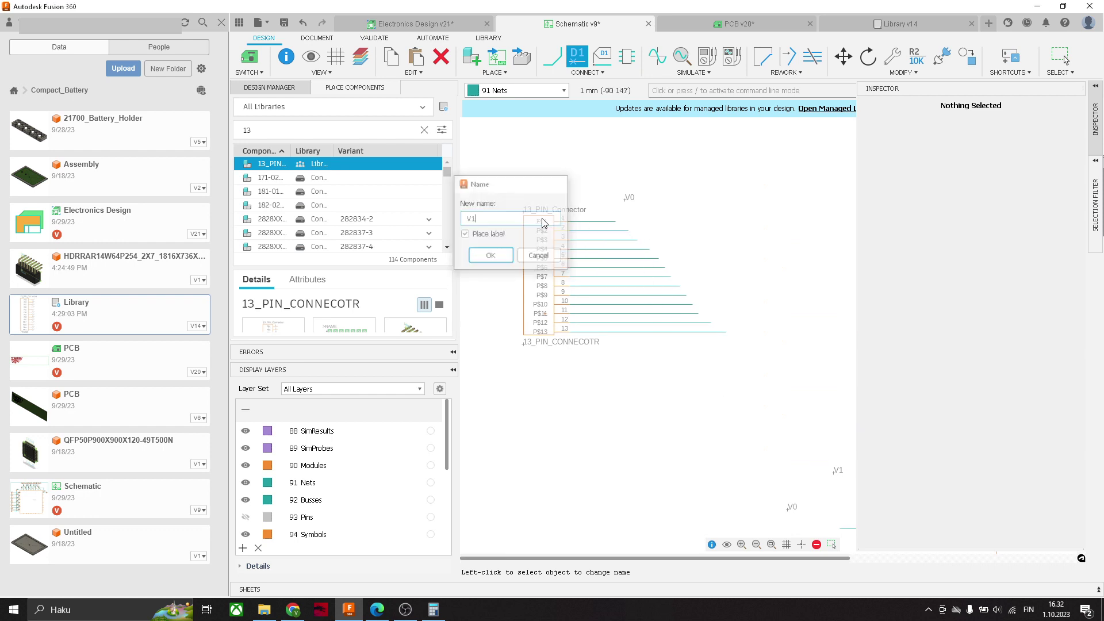
click(532, 319)
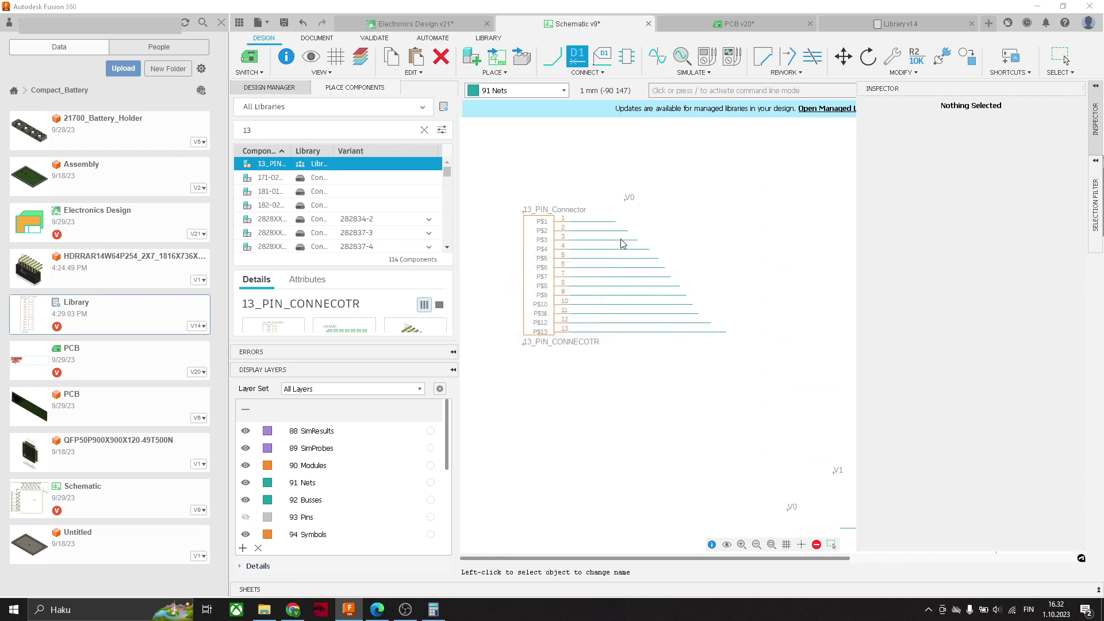
click(653, 215)
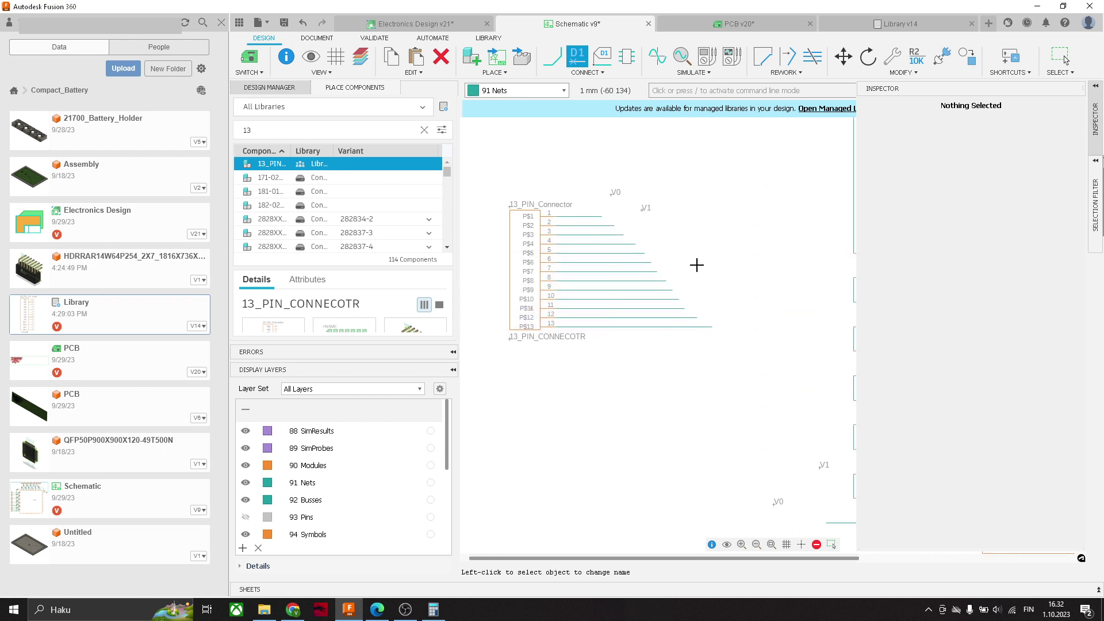
Select the labels V1 to V11 near the connector and try to align their centers horizontally with the Align command.
middle_drag(698, 264, 627, 251)
scroll(640, 286, down, 2)
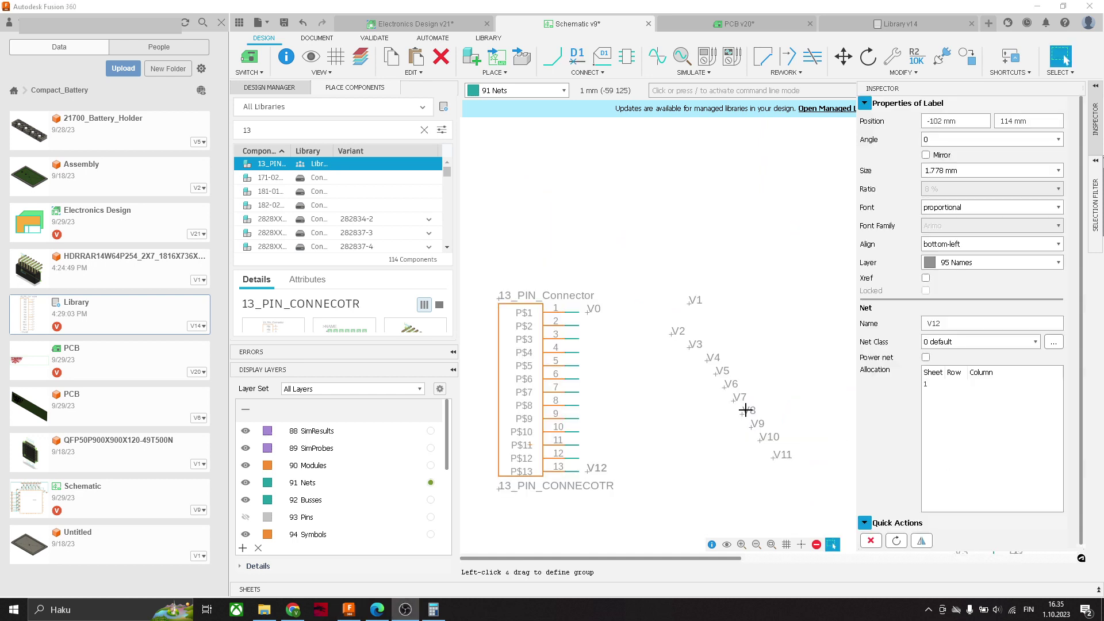
scroll(711, 365, down, 4)
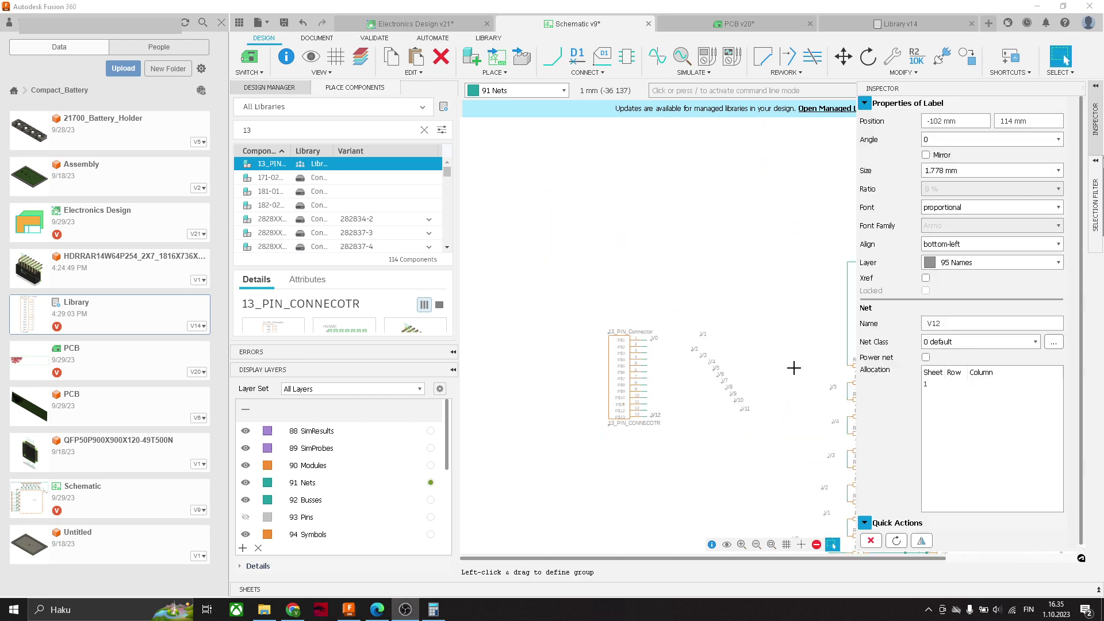
middle_drag(793, 368, 621, 297)
scroll(663, 357, up, 2)
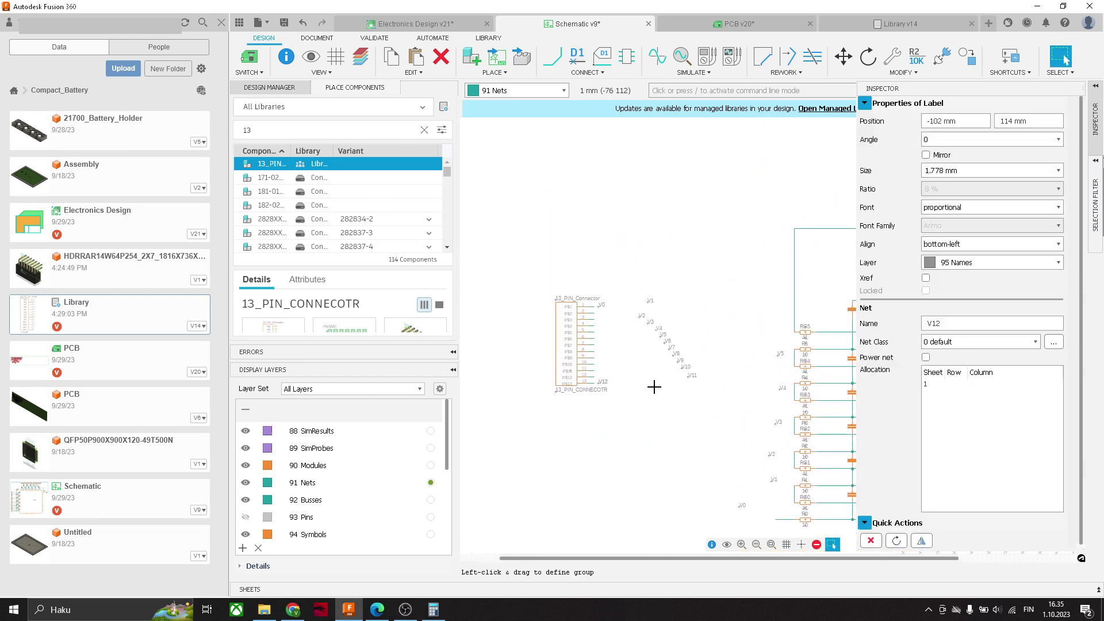
drag(756, 437, 560, 209)
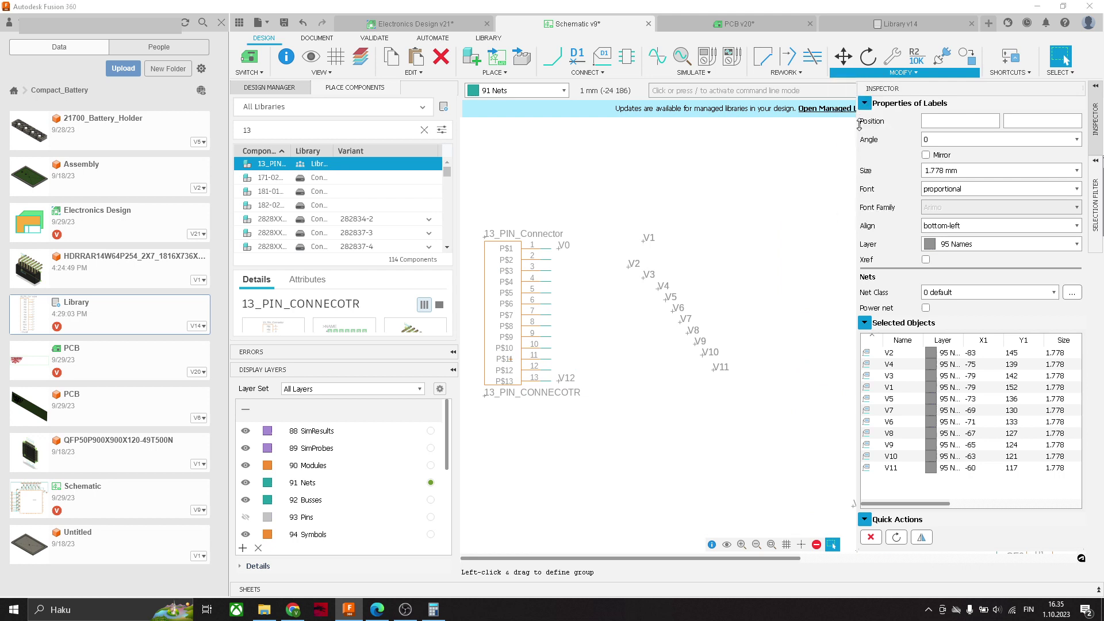
click(878, 211)
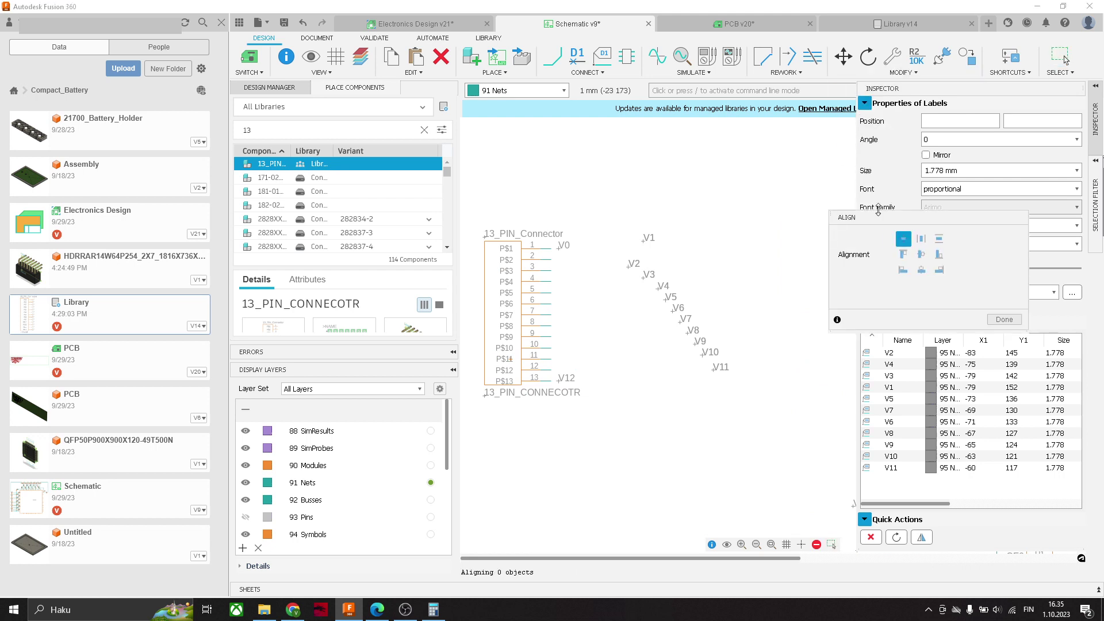
click(920, 275)
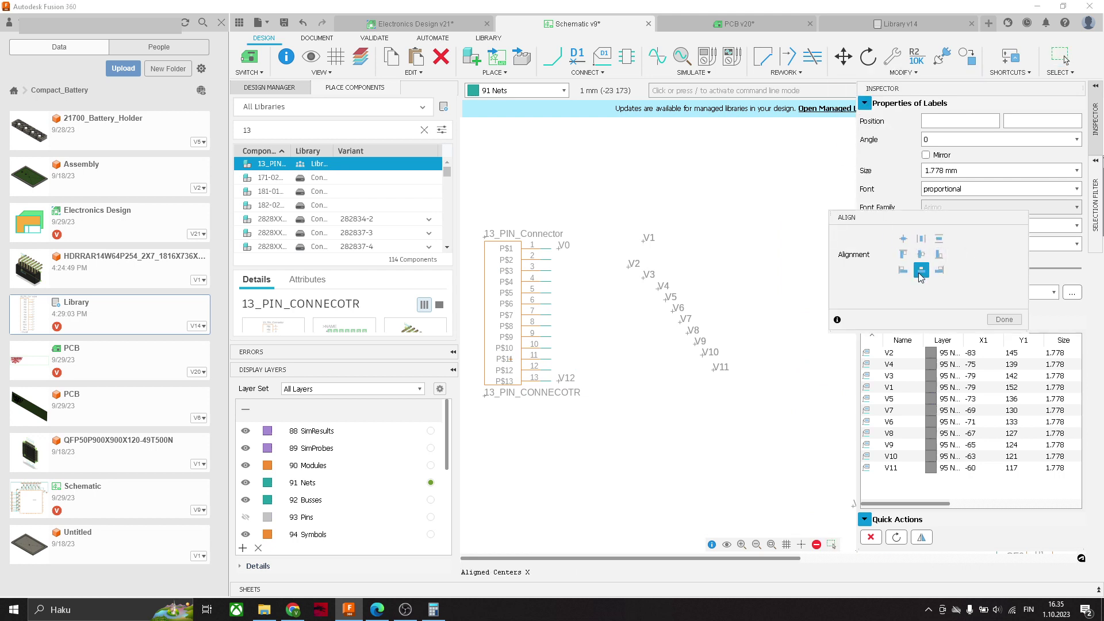
middle_drag(634, 324, 677, 304)
key(Escape)
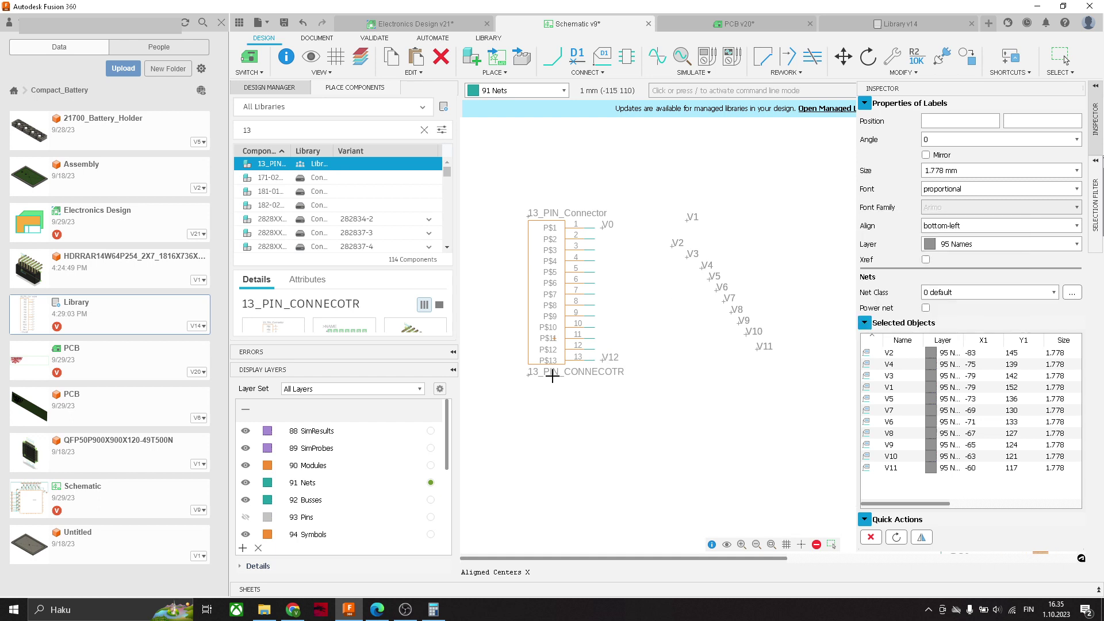
Move the connector's value label 13_PIN_CONNECOTR clear of the symbol, to a spot below it.
drag(530, 371, 461, 401)
middle_drag(605, 438, 652, 465)
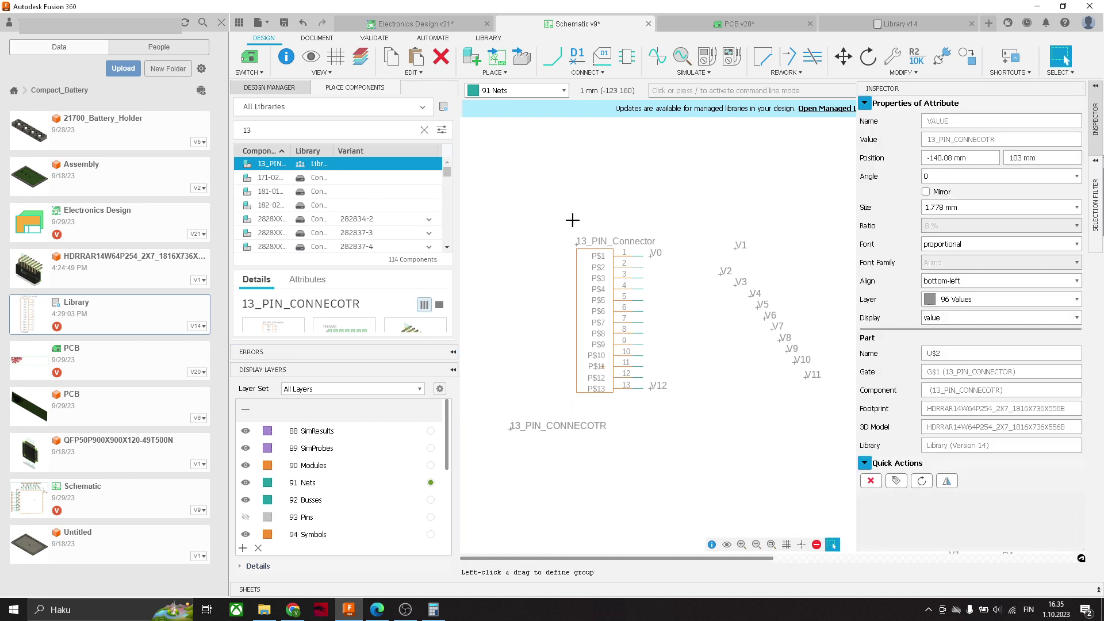
mouse_move(577, 245)
mouse_down()
mouse_move(484, 204)
mouse_move(571, 237)
mouse_up()
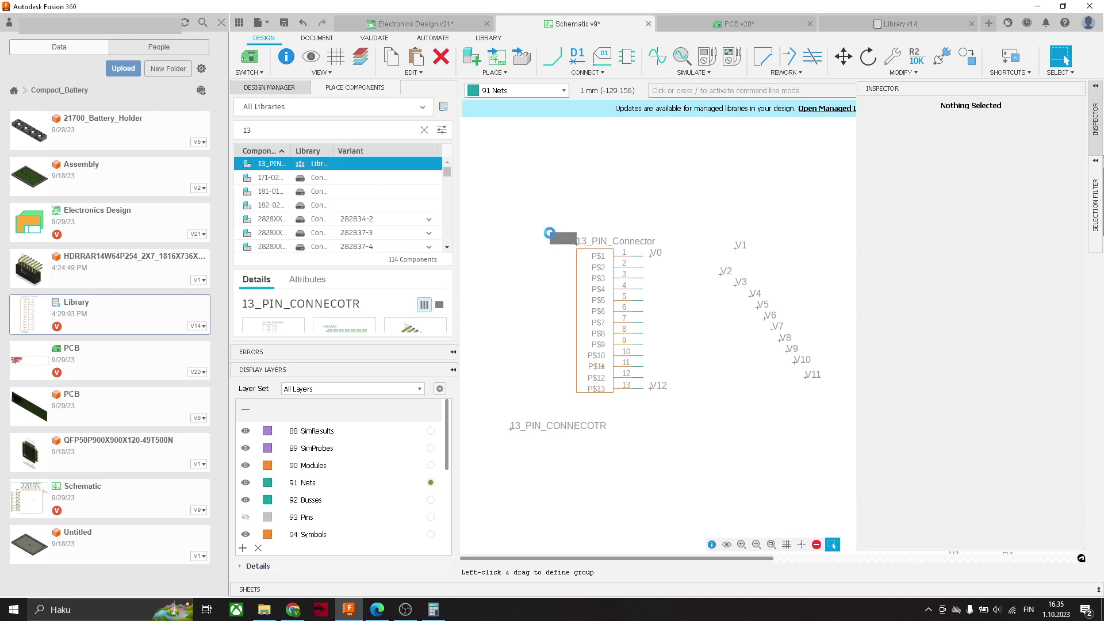
Select all the labels V0 to V12 near the connector and try to align their centers horizontally with the Align command.
middle_drag(723, 245, 670, 232)
drag(802, 406, 648, 211)
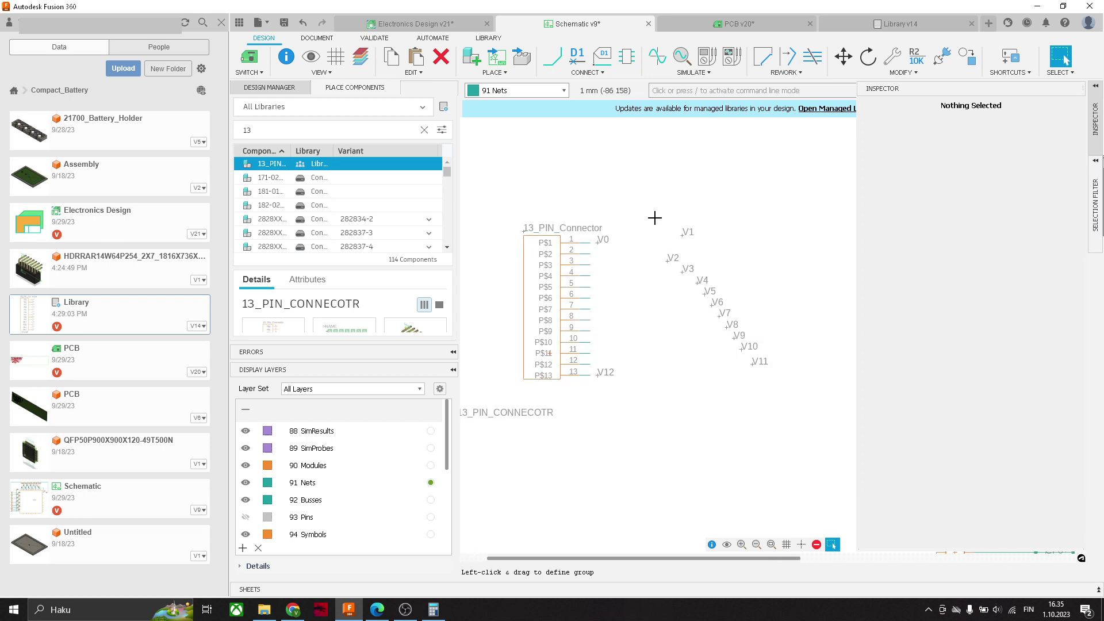
scroll(621, 356, up, 2)
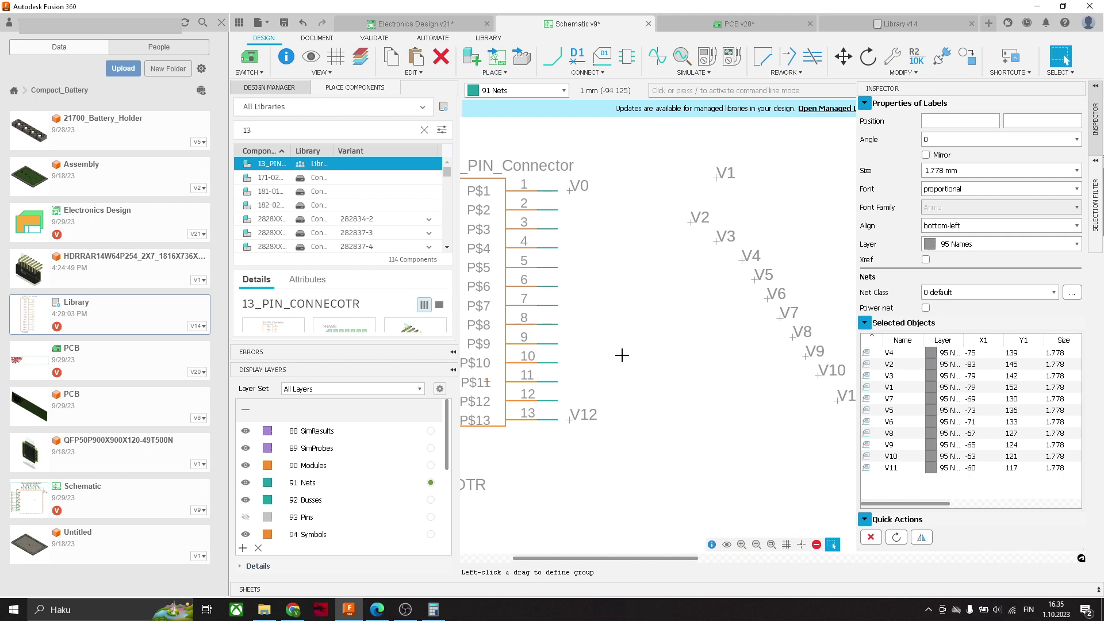
ctrl+click(570, 419)
ctrl+click(572, 188)
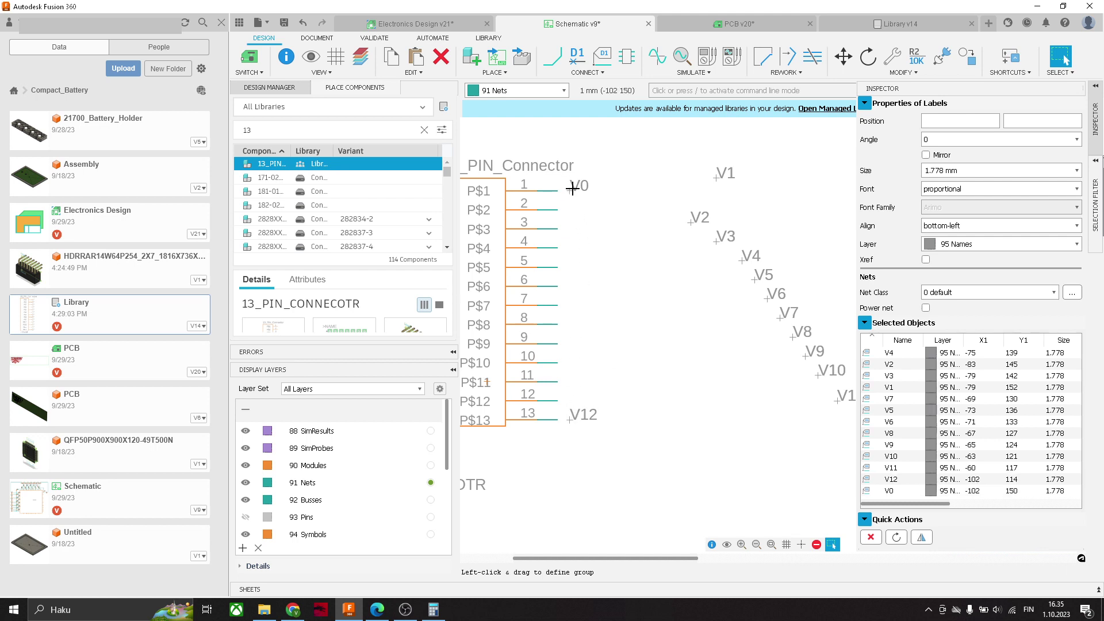
click(897, 74)
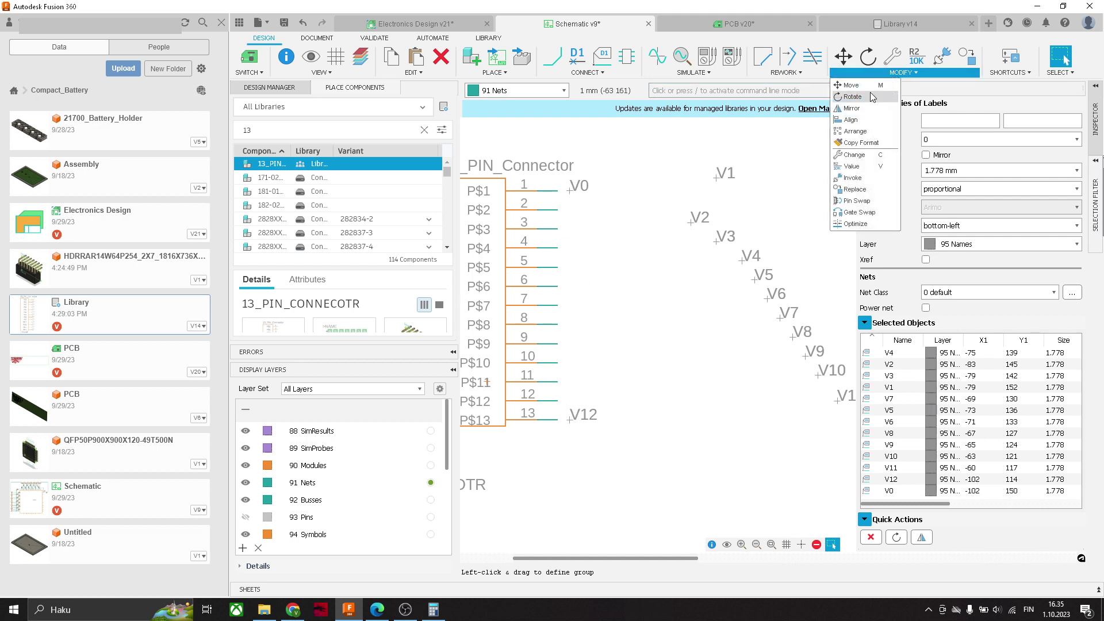
click(862, 120)
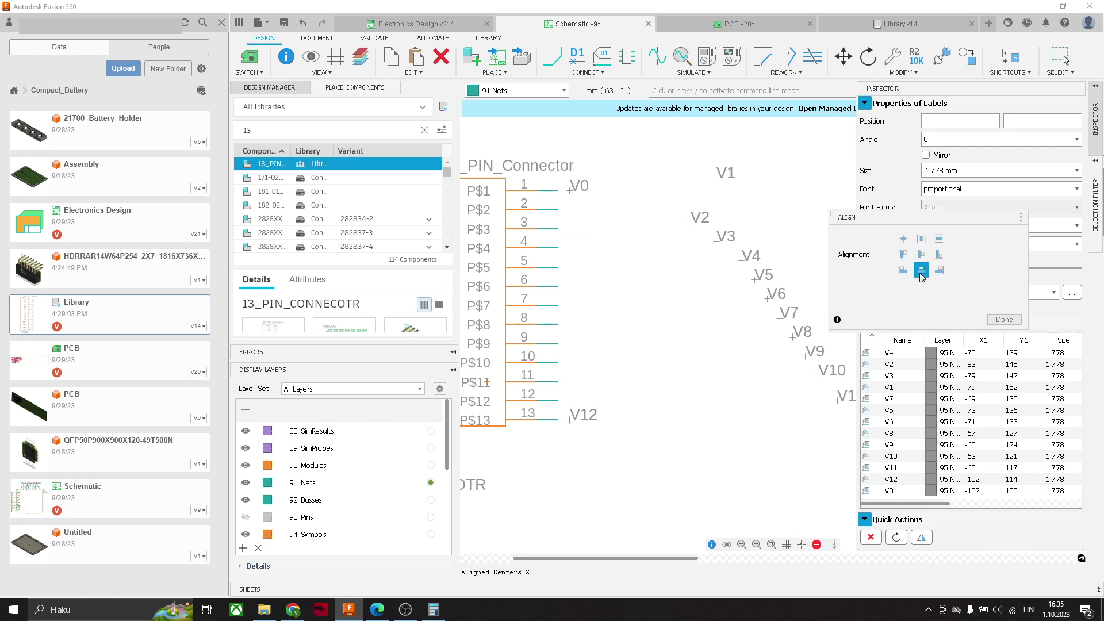
scroll(822, 294, down, 2)
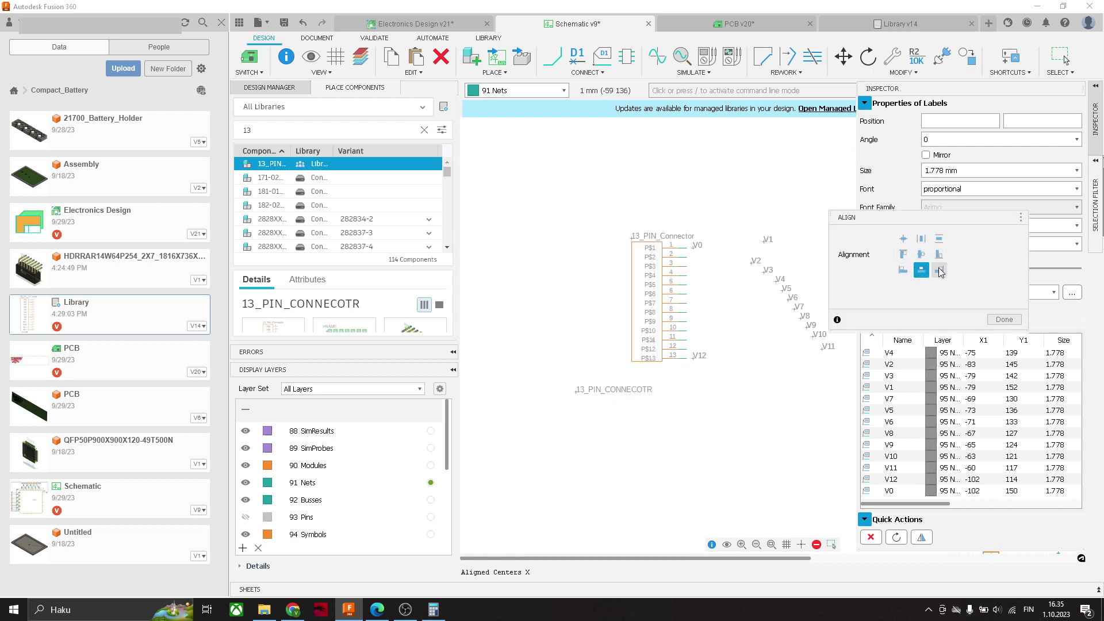
middle_drag(776, 316, 715, 321)
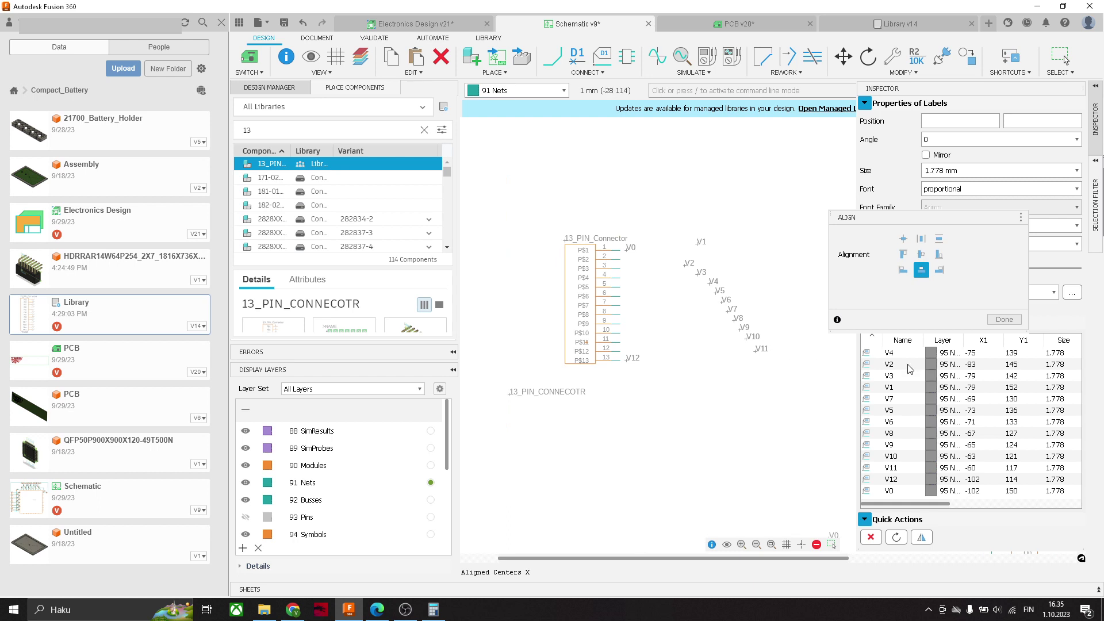
click(1003, 319)
Move the labels V1 to V11 individually beside connector pins 2 to 12, in line with V0 and V12.
scroll(690, 268, up, 2)
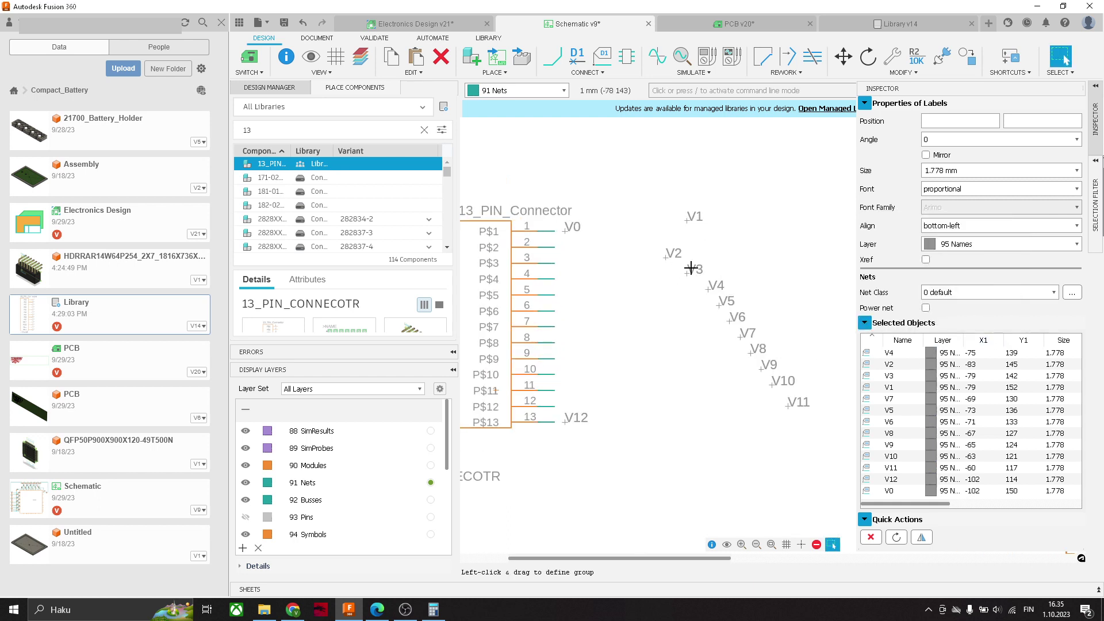
middle_drag(690, 268, 752, 216)
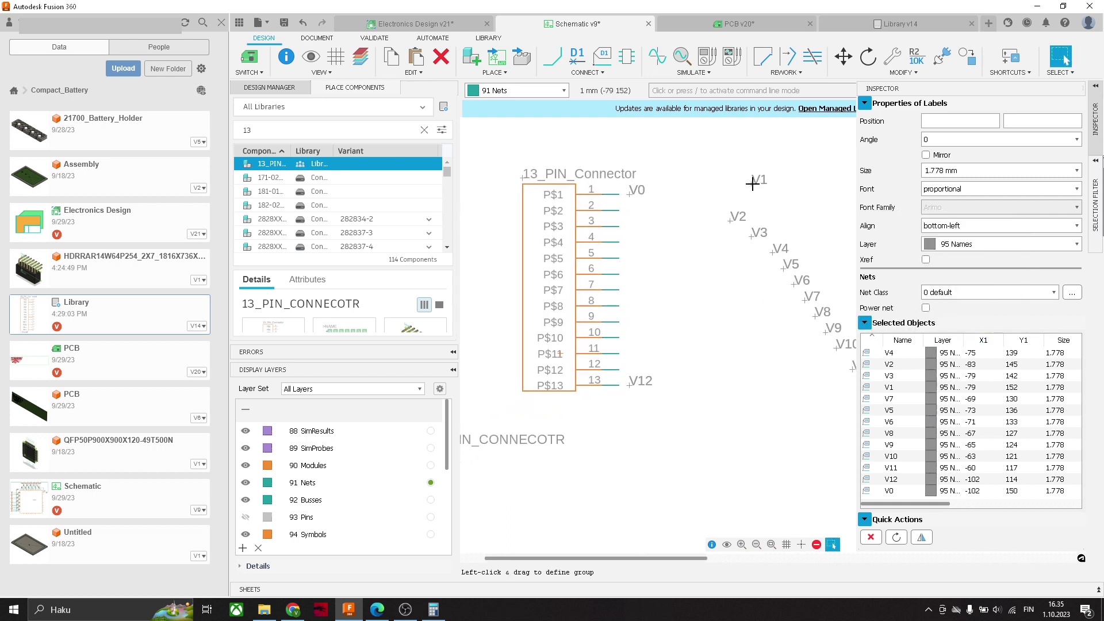
key(m)
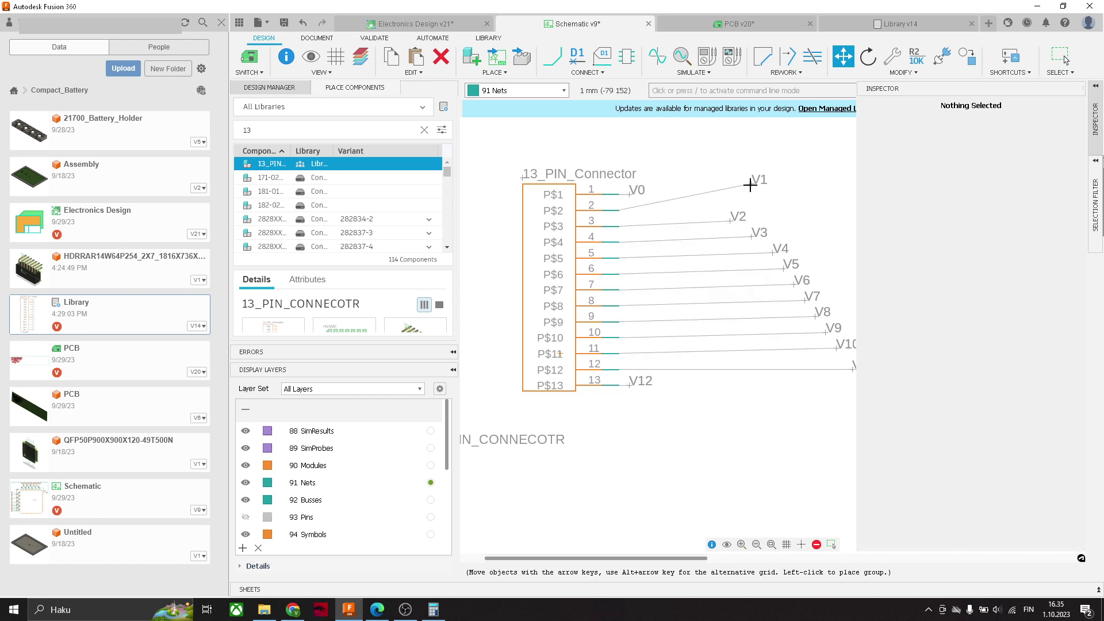
key(Escape)
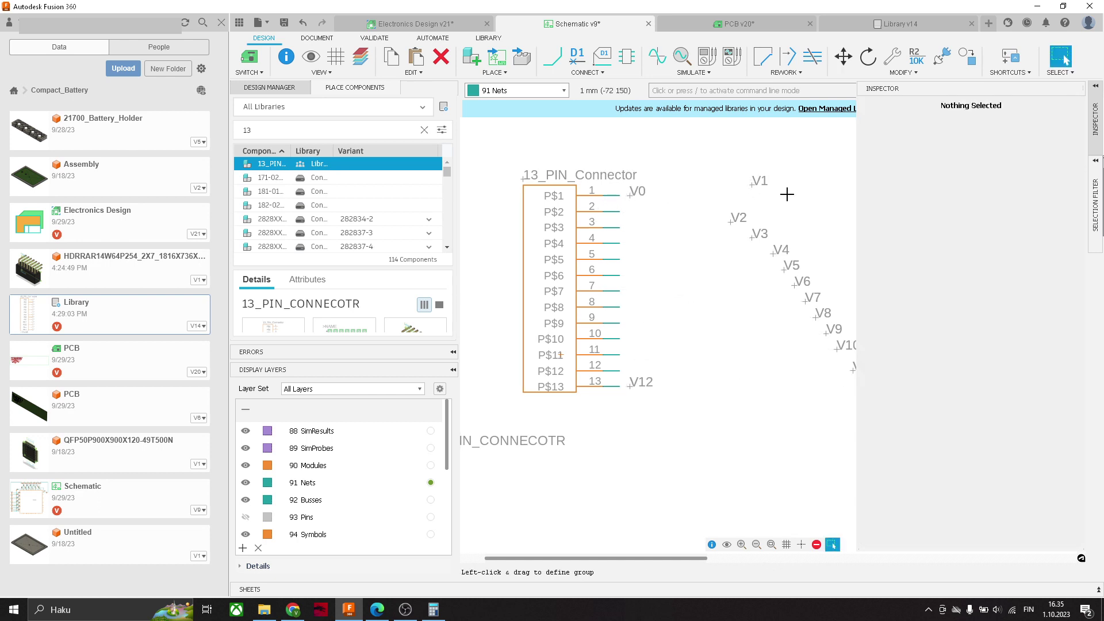
key(m)
click(753, 184)
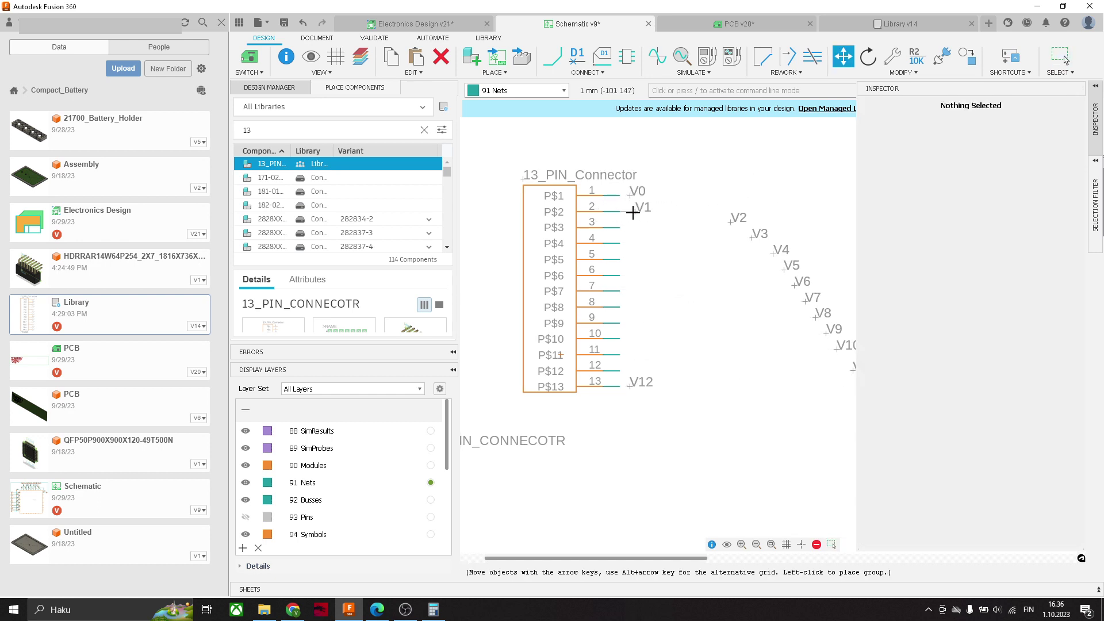
click(1065, 59)
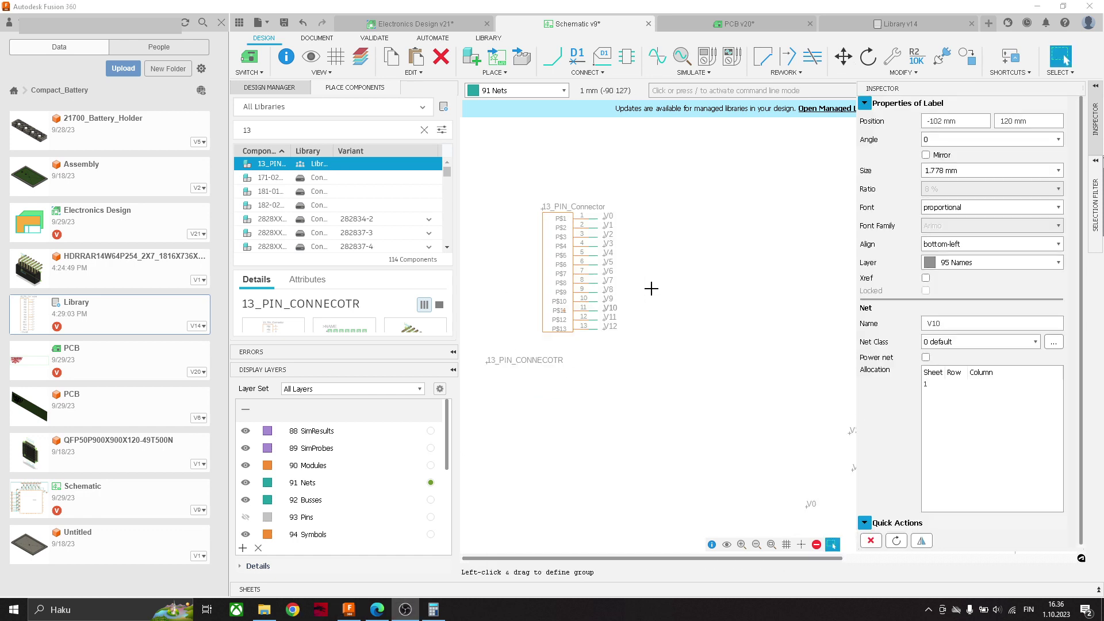
Save the schematic as a new version.
middle_drag(651, 288, 619, 298)
scroll(620, 298, down, 3)
middle_drag(713, 301, 636, 283)
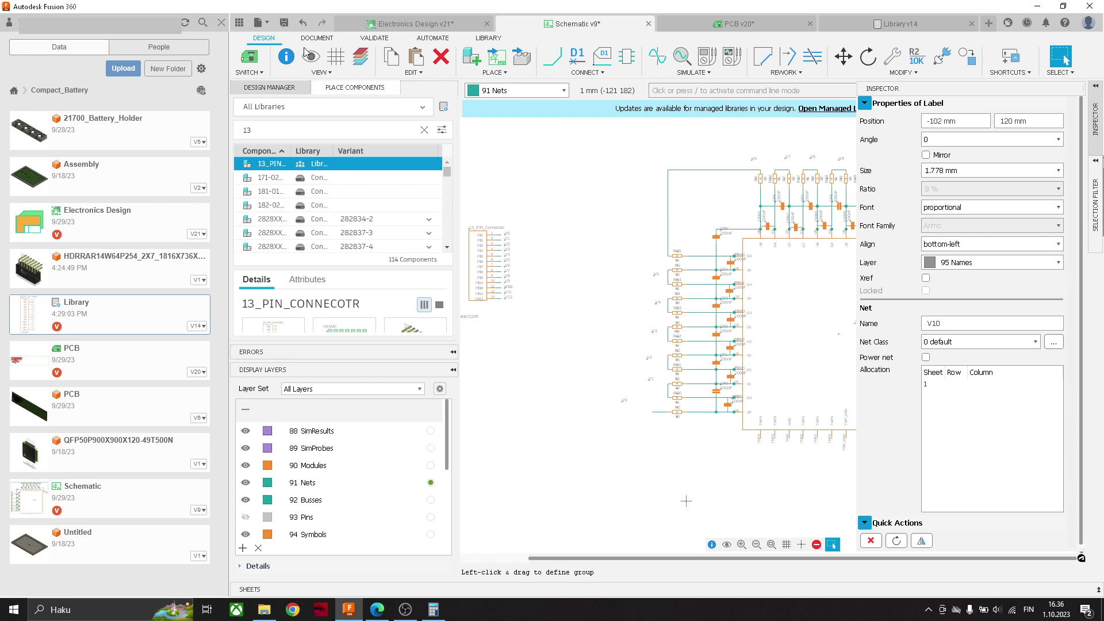
click(284, 22)
click(552, 322)
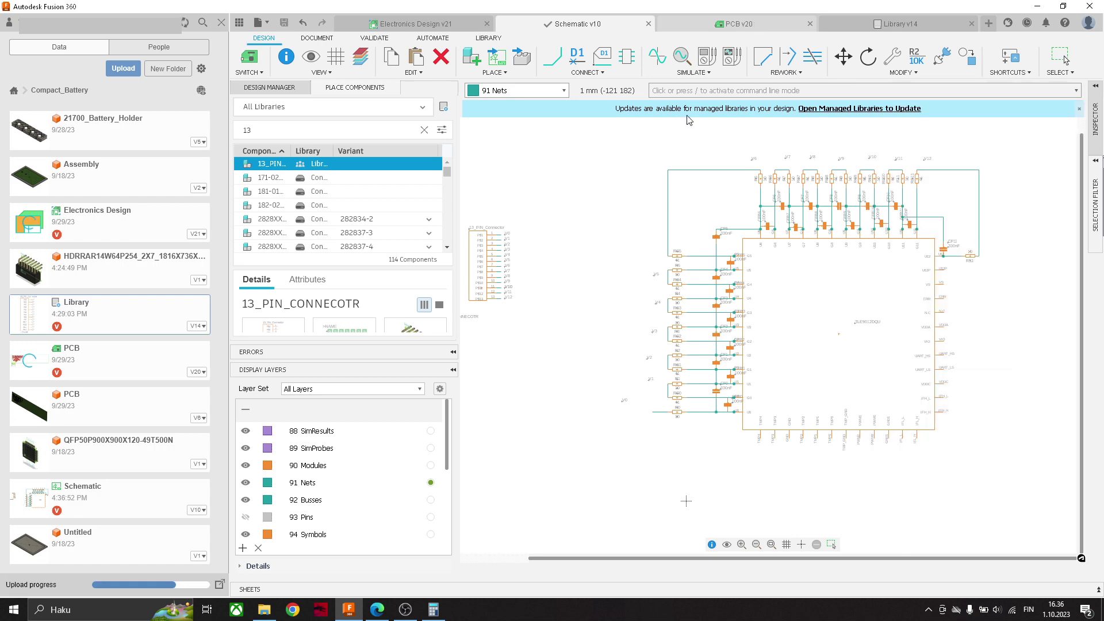
Switch to the PCB document and move the connector footprint onto the board, to the right of the resistor rows.
click(747, 23)
drag(676, 127, 974, 327)
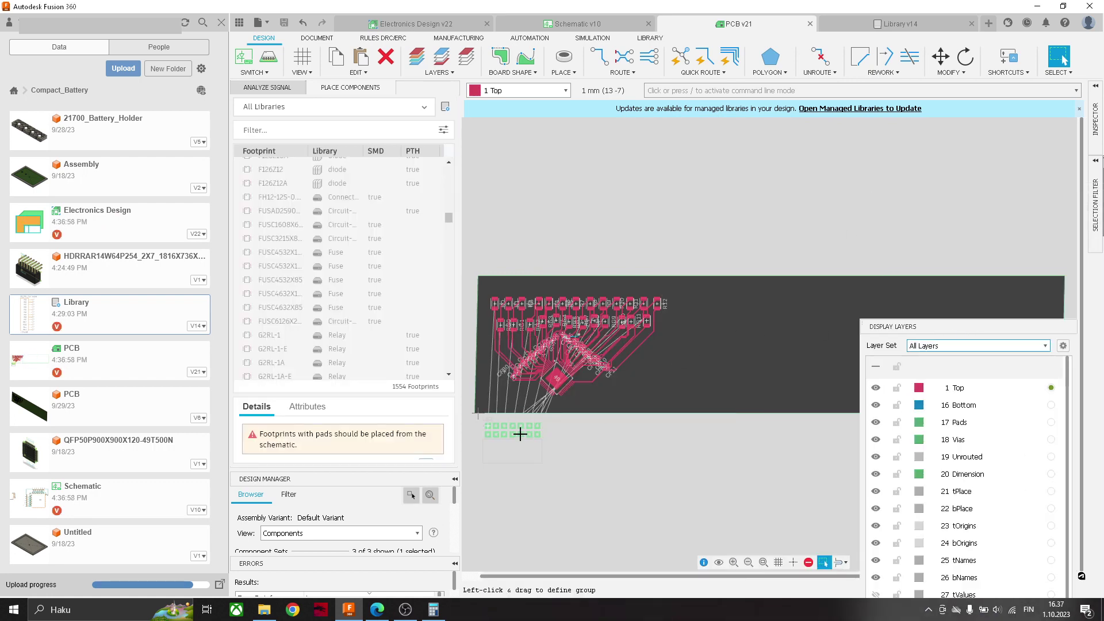
drag(519, 435, 493, 440)
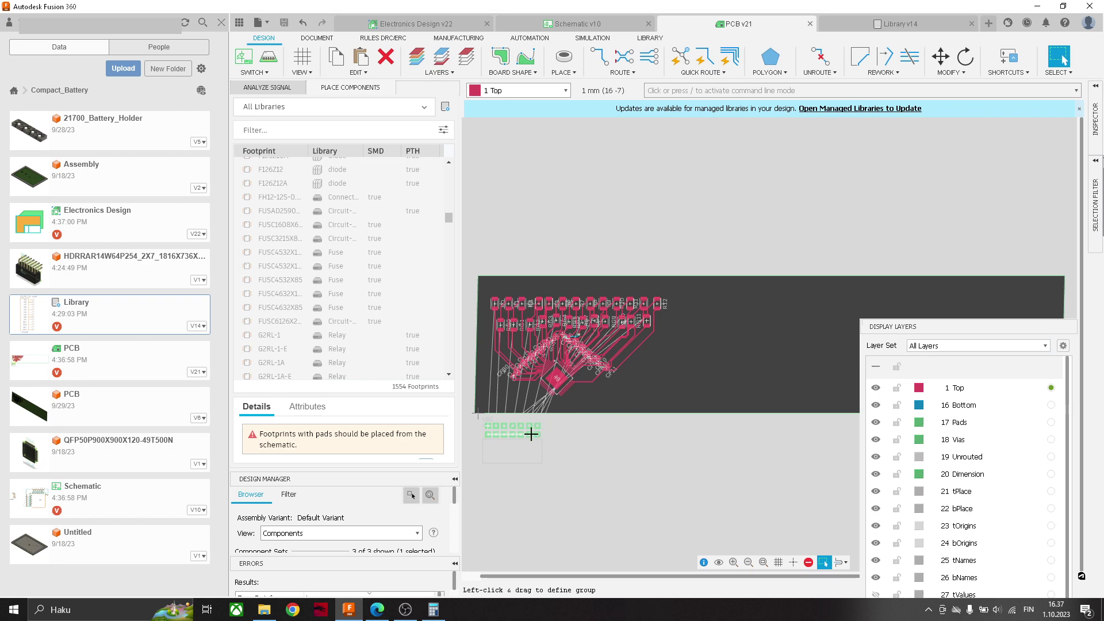
scroll(552, 403, up, 3)
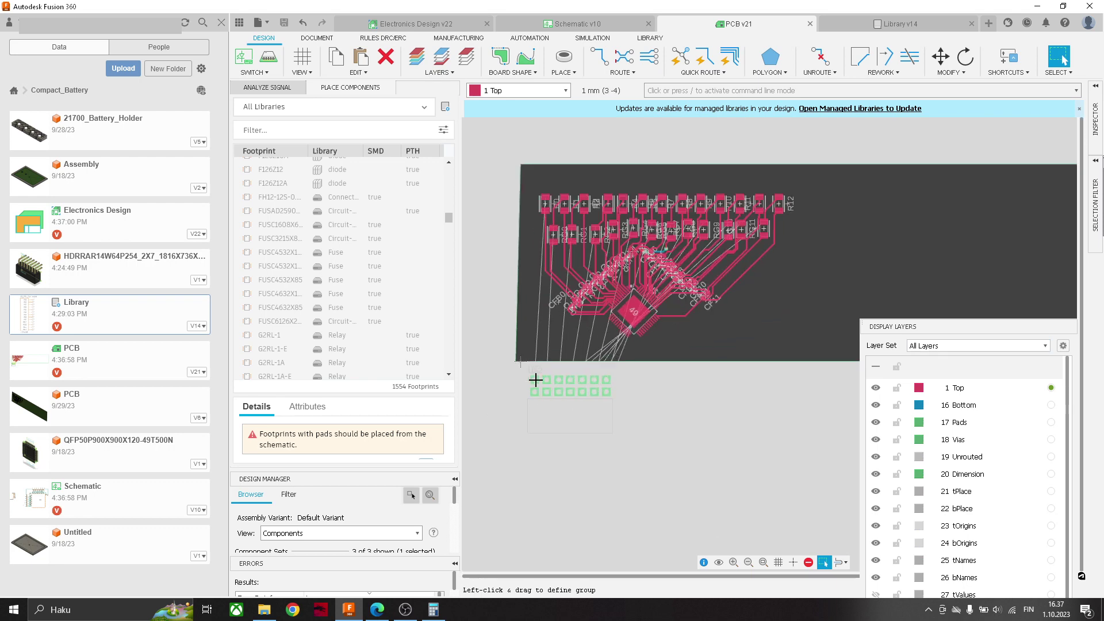
drag(536, 380, 839, 218)
scroll(838, 218, up, 2)
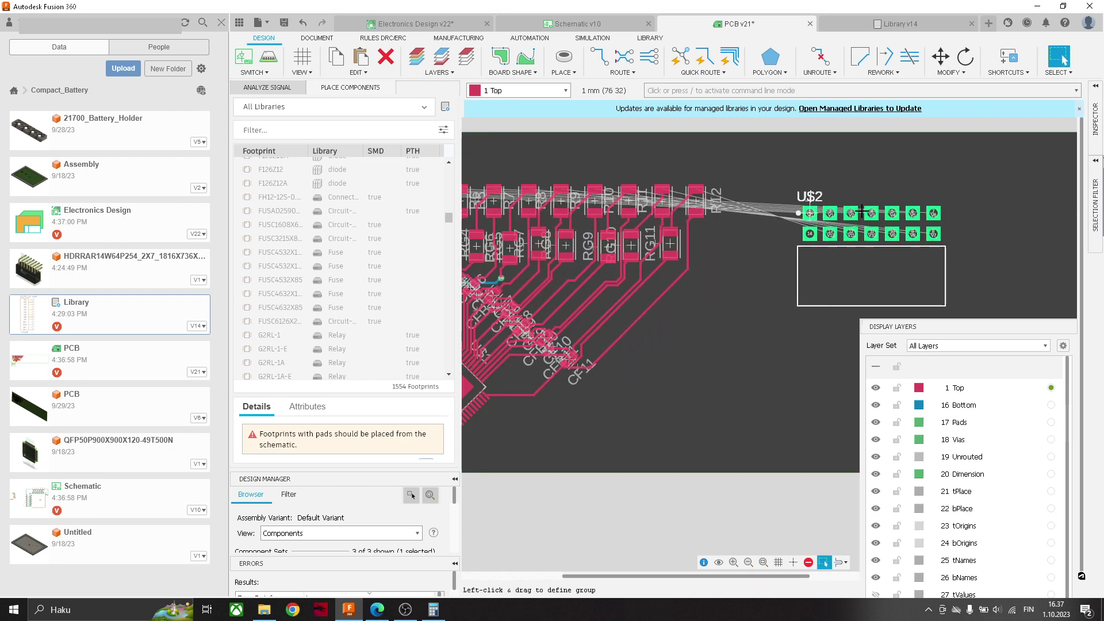
Reposition the connector footprint closer to the upper board edge, with its pads level with the upper resistor row beyond R12.
scroll(802, 213, down, 4)
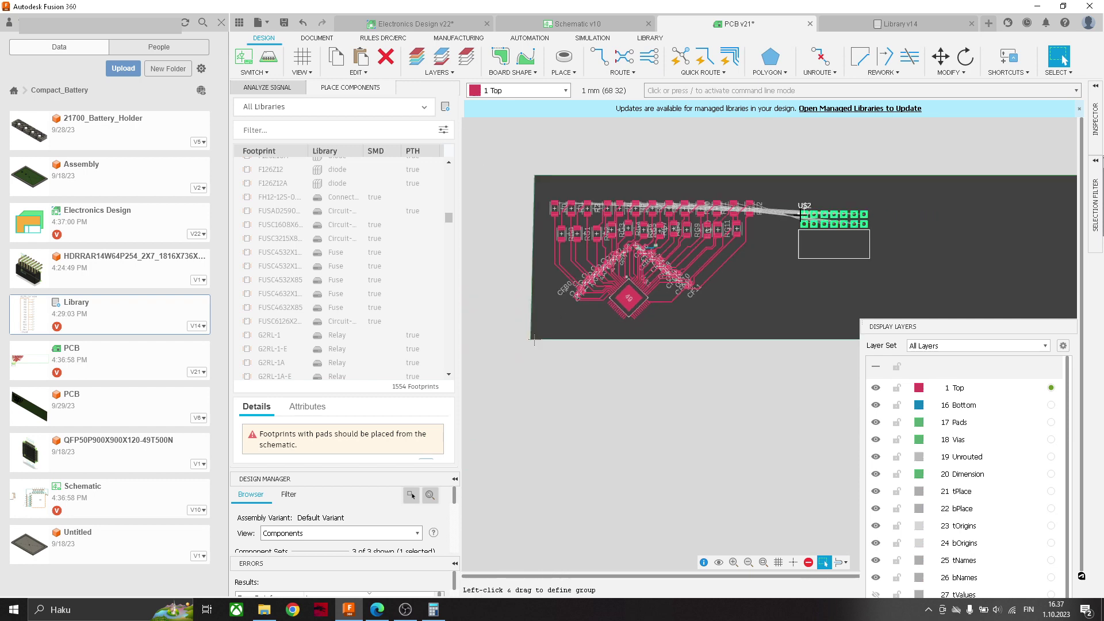
drag(803, 214, 677, 183)
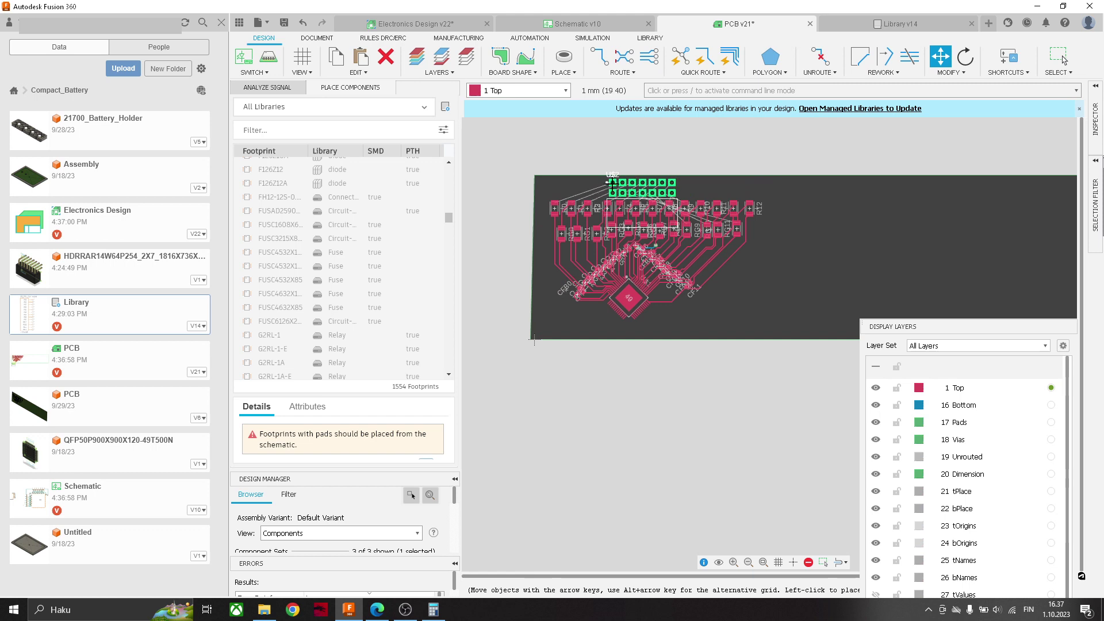
click(809, 199)
key(Escape)
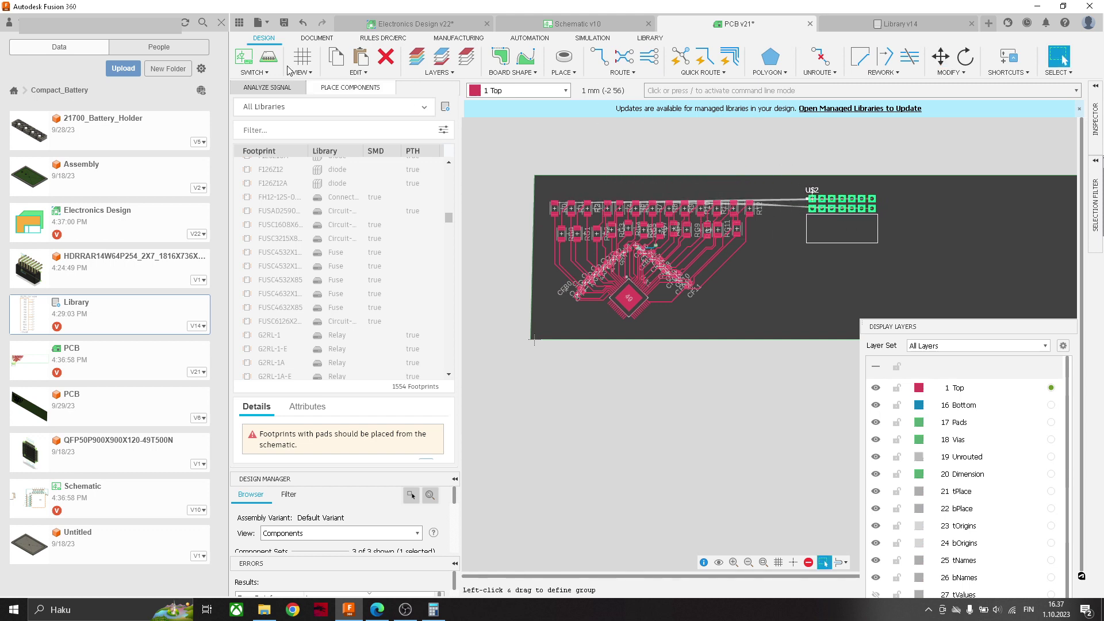
Push the board to the 3D PCB with the Recommended preset and examine the connector model on it.
click(252, 71)
click(265, 97)
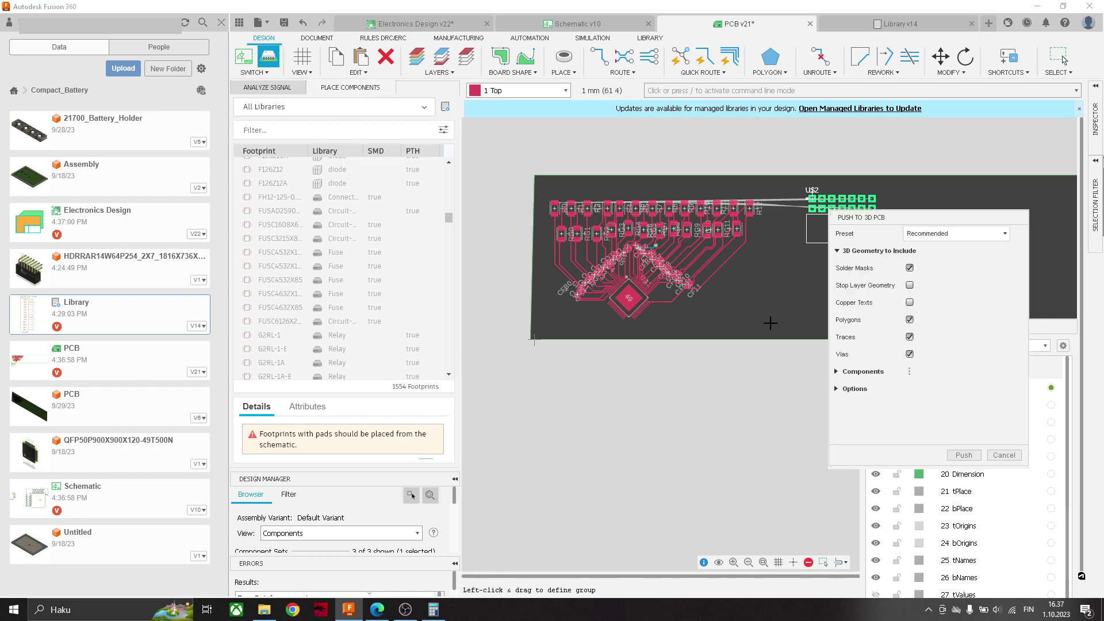
click(964, 456)
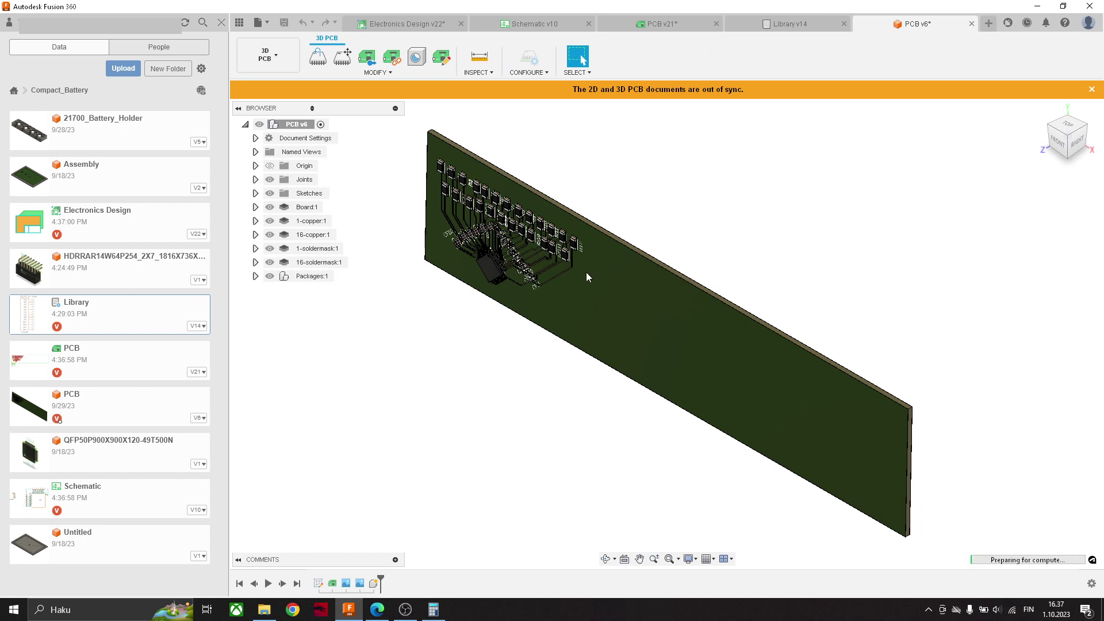
shift+middle_drag(664, 299, 733, 295)
scroll(710, 266, down, 3)
scroll(685, 262, up, 6)
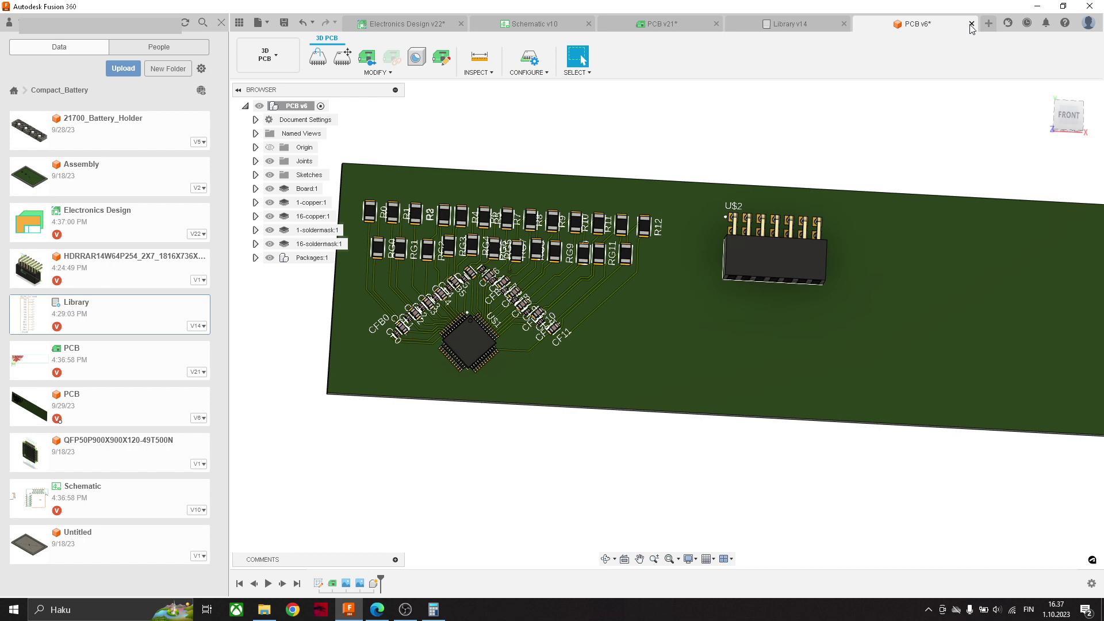
Close the 3D PCB document without saving it and return to the 2D PCB layout.
click(971, 25)
click(616, 320)
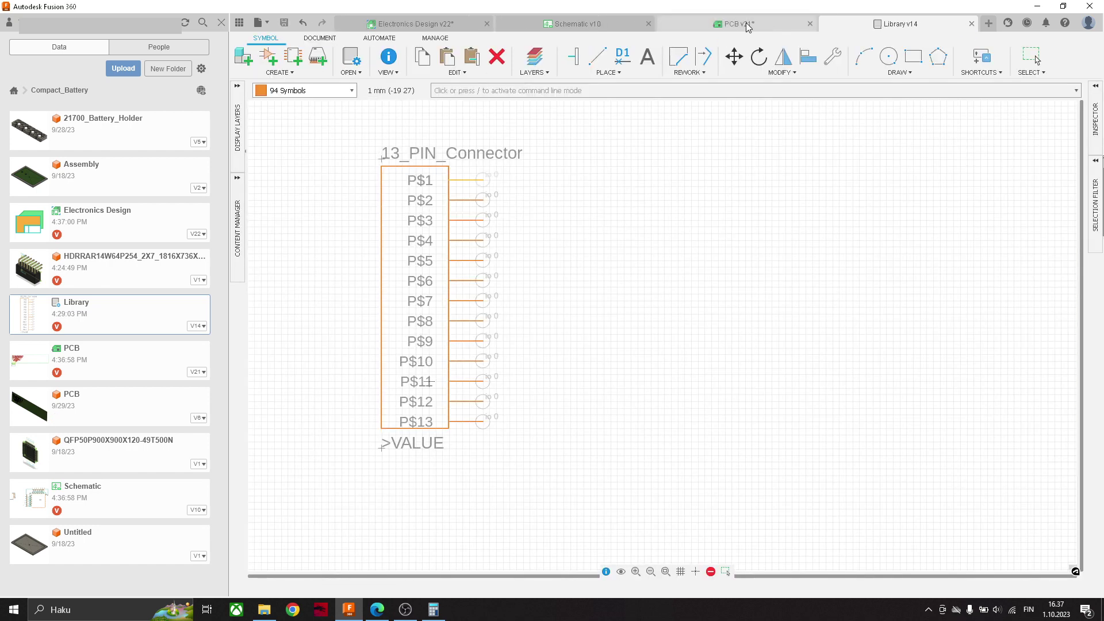
click(781, 22)
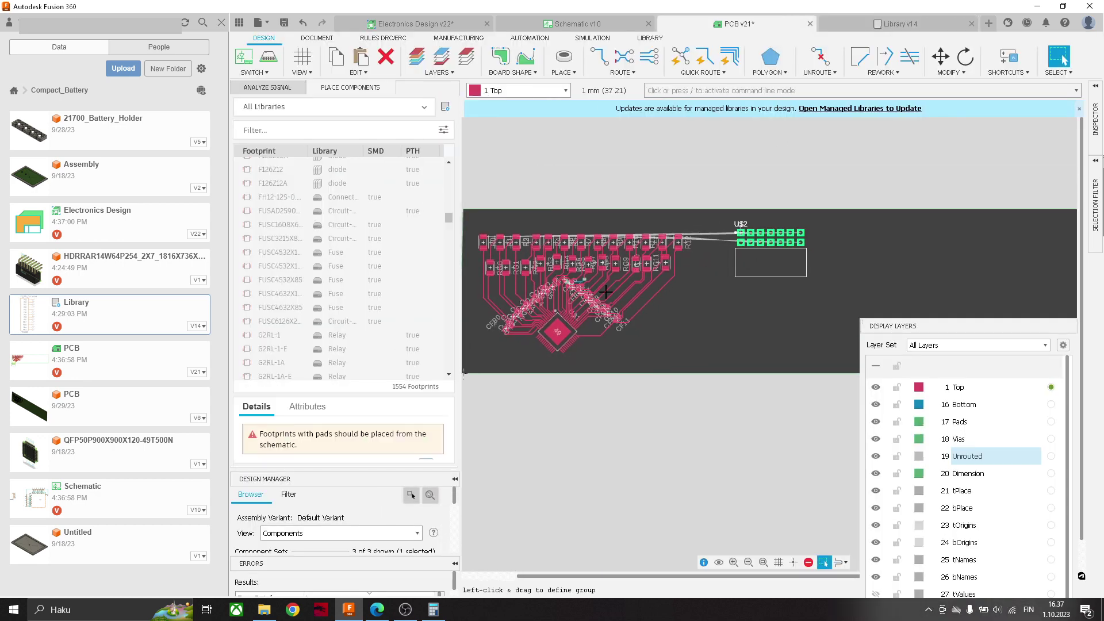
Select the resistors, capacitors, chip and their traces as a group and shift them slightly down and to the right on the board.
scroll(581, 252, up, 2)
drag(542, 201, 848, 386)
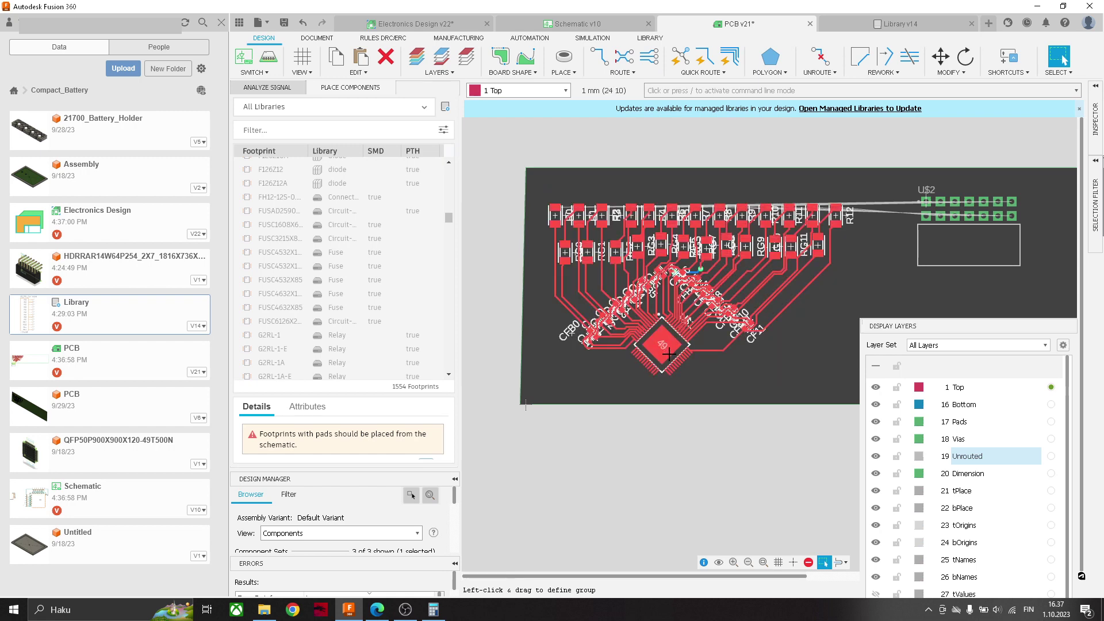
mouse_move(669, 354)
mouse_down()
mouse_move(673, 377)
mouse_move(675, 367)
mouse_up()
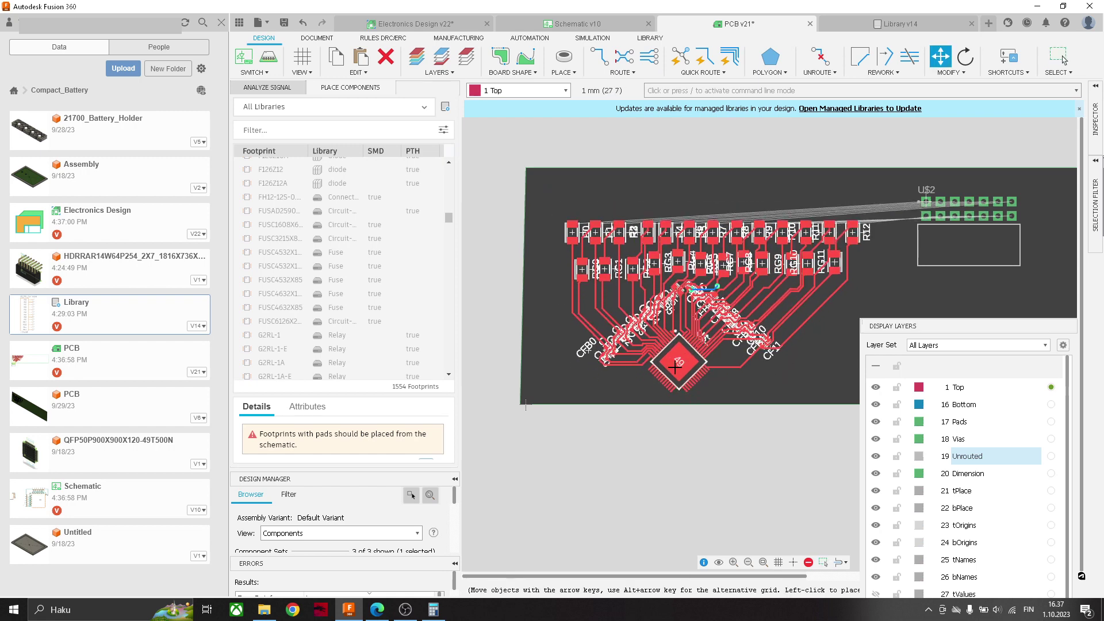
key(Escape)
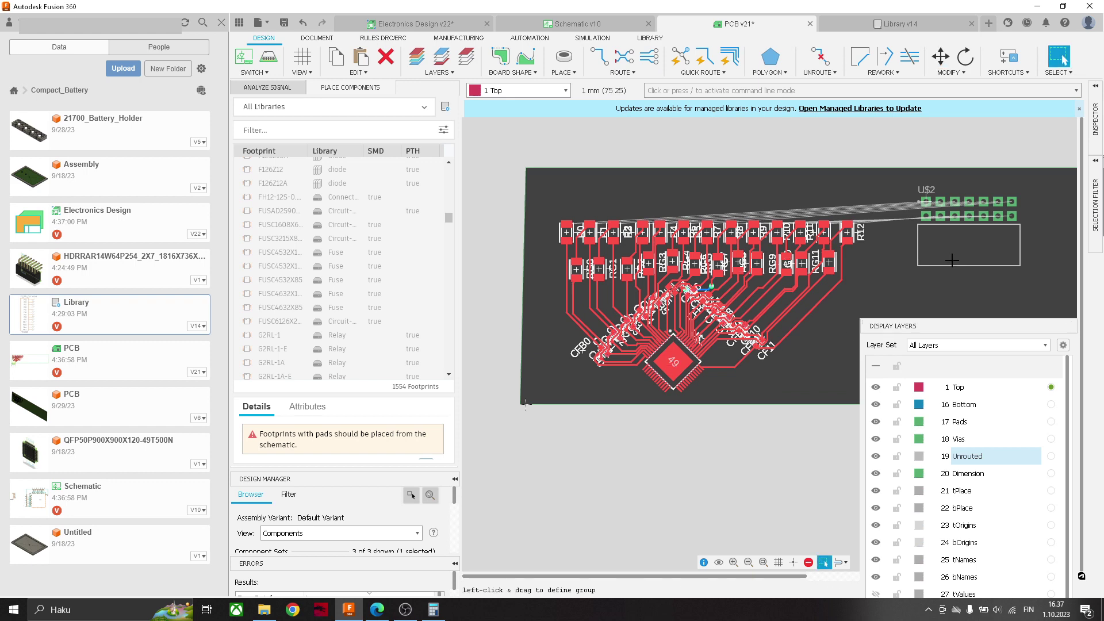
Try the connector footprint above the resistor rows, and place it back to the right of R12 near the upper board edge.
middle_drag(905, 268, 843, 258)
click(841, 268)
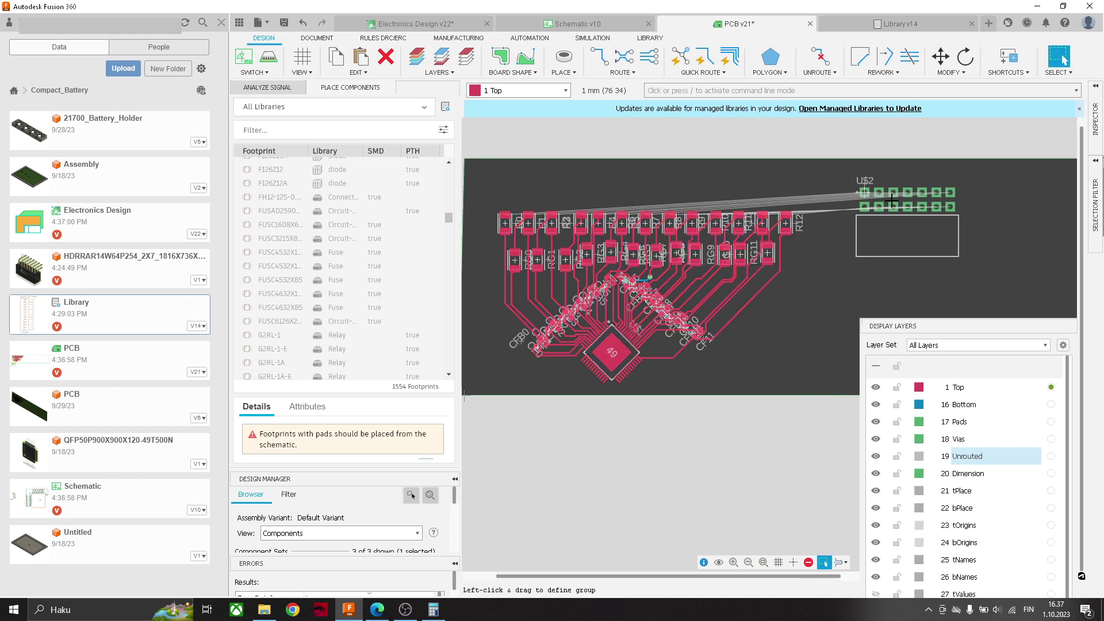
drag(856, 192, 565, 180)
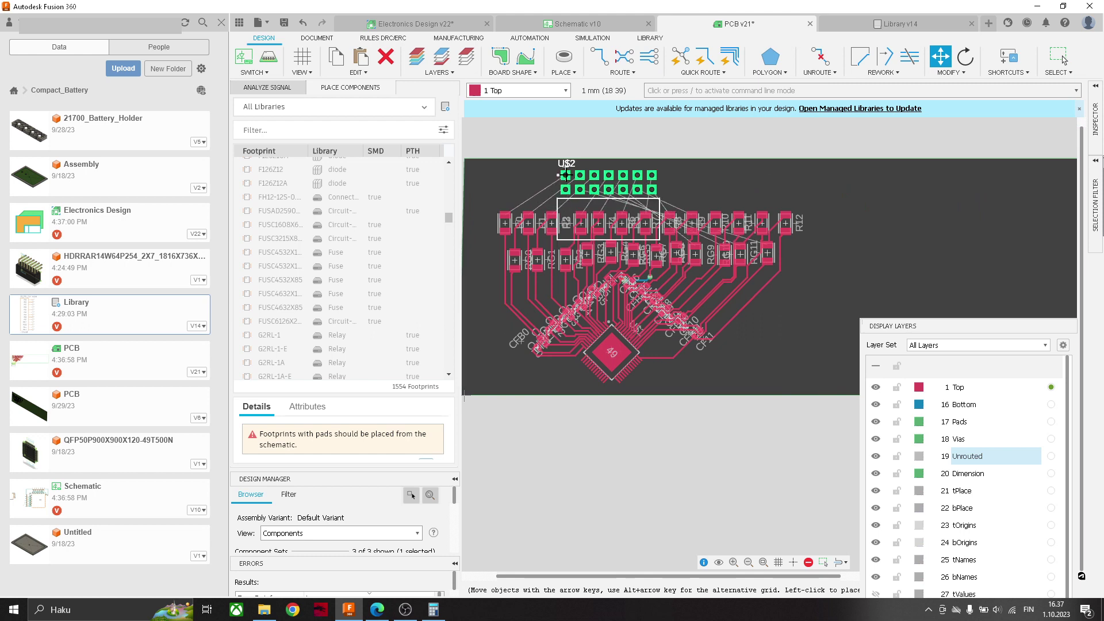
drag(566, 180, 854, 197)
click(861, 202)
key(Escape)
scroll(833, 207, down, 3)
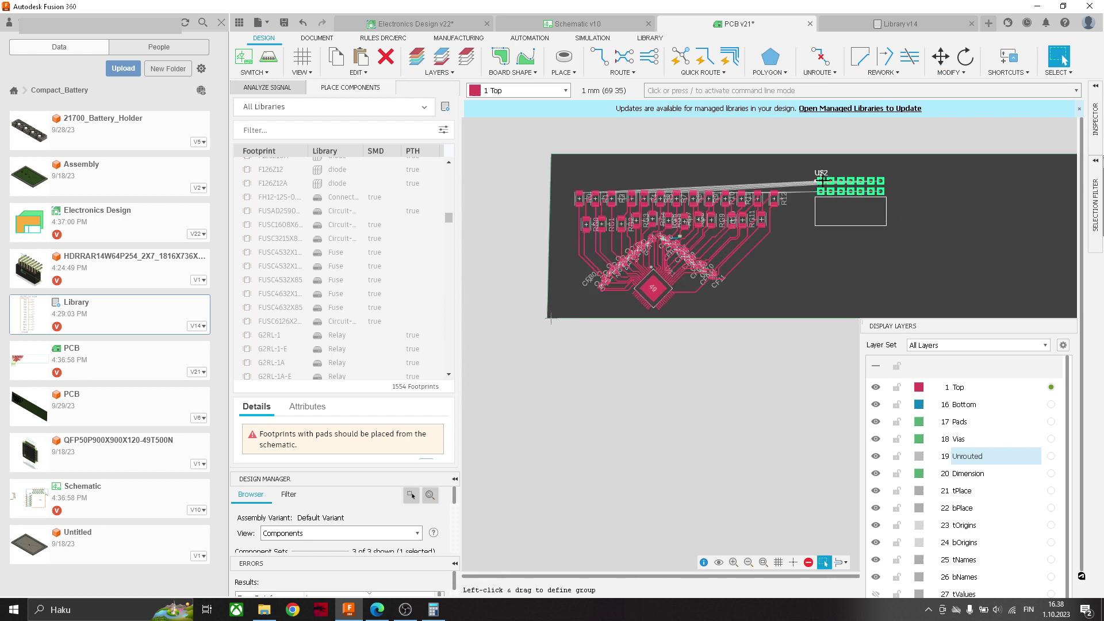
Move the connector footprint down from the upper board edge and rotate it 180 degrees in two 90-degree turns.
drag(822, 180, 819, 216)
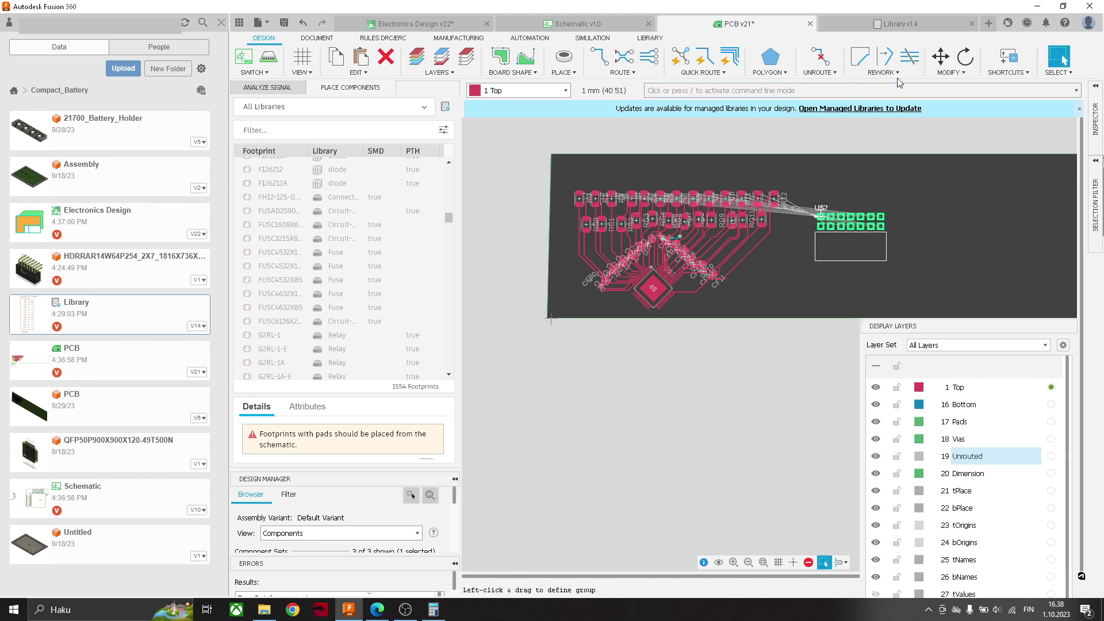
click(962, 61)
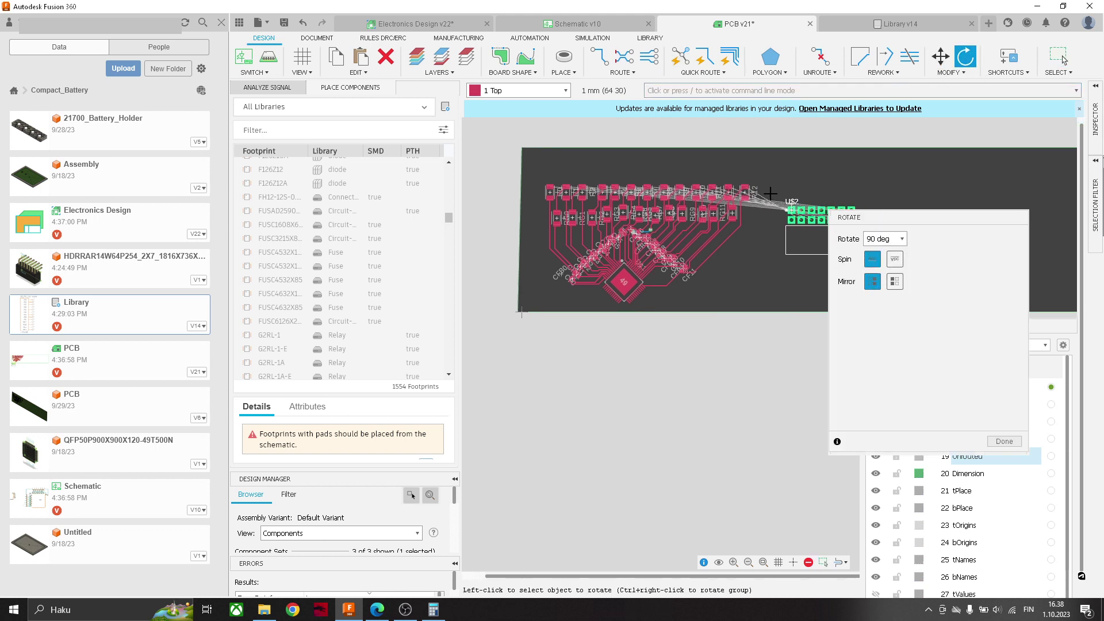
click(785, 221)
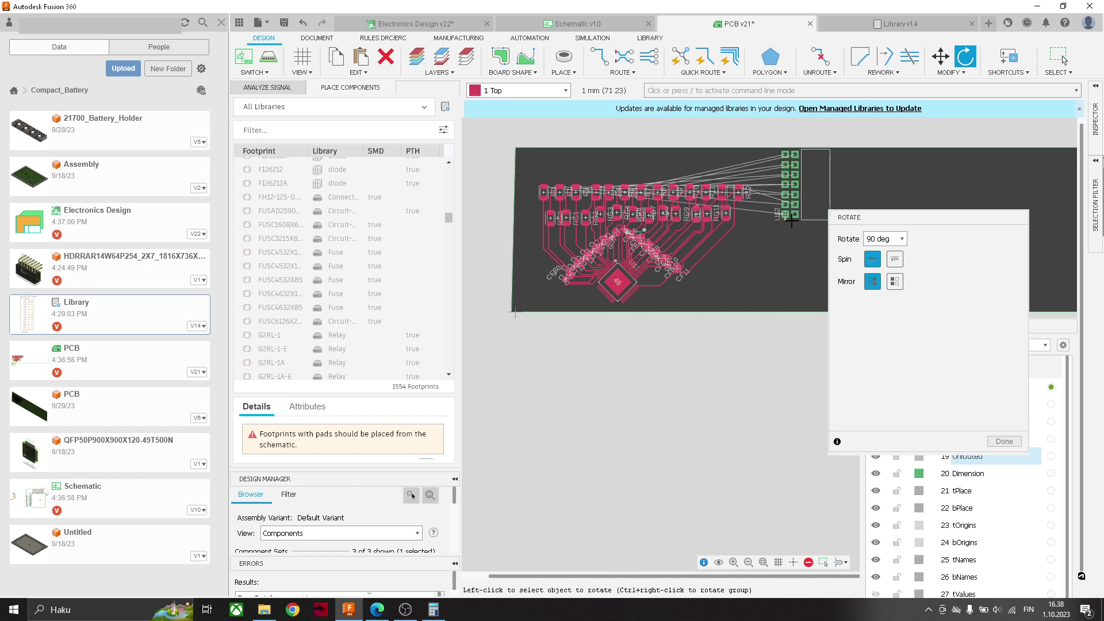
middle_drag(785, 220, 742, 272)
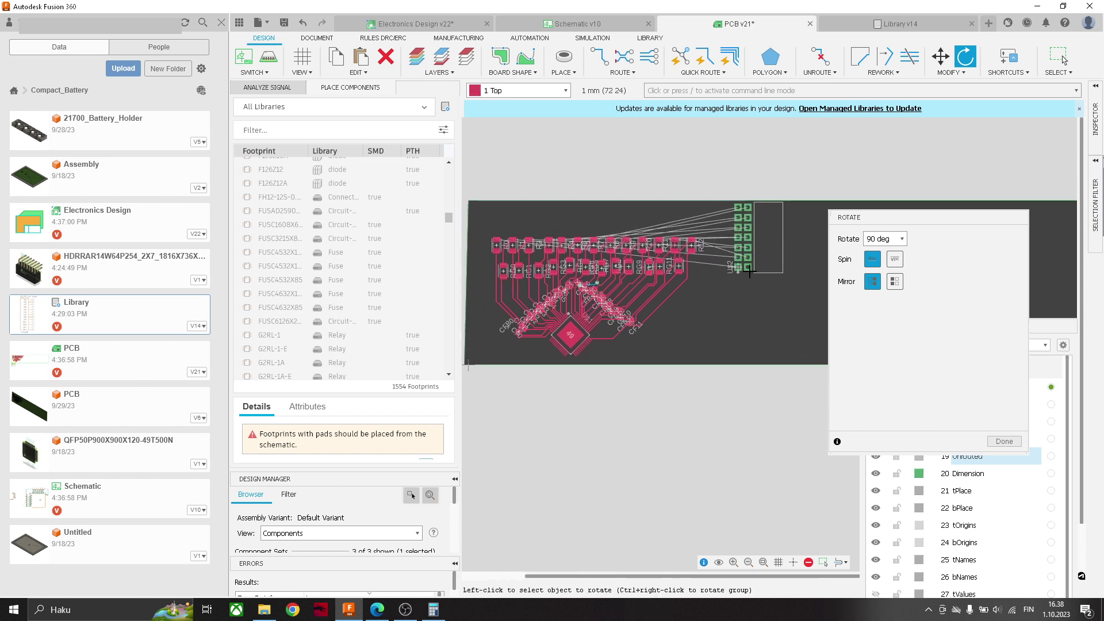
click(739, 267)
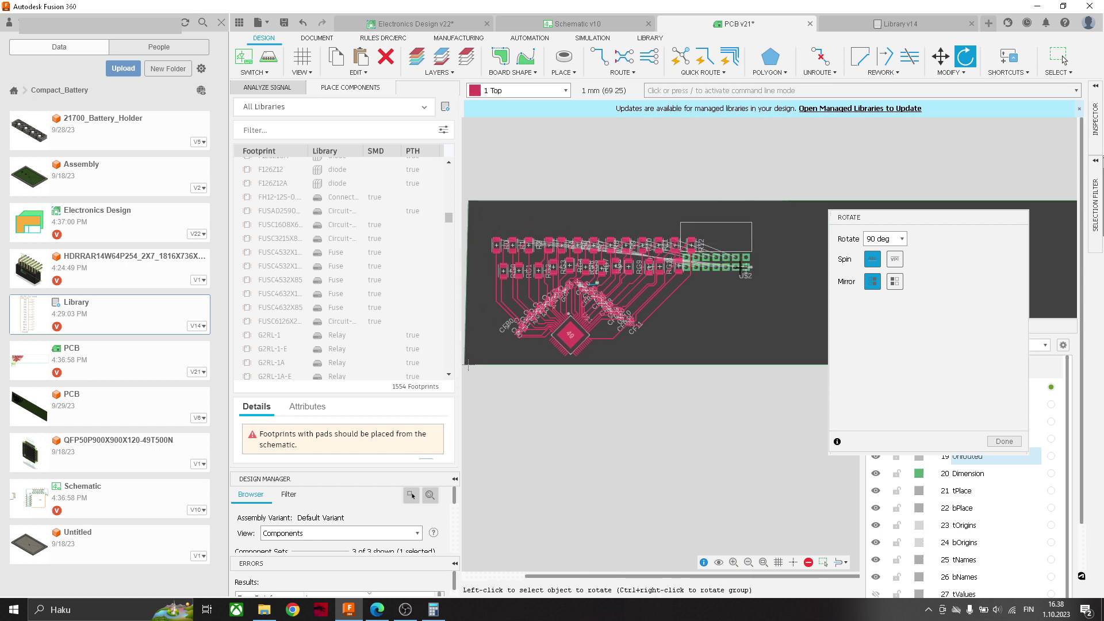
click(1004, 441)
Move the rotated connector footprint to the free area right of R12, with its pads level with the resistor rows.
key(m)
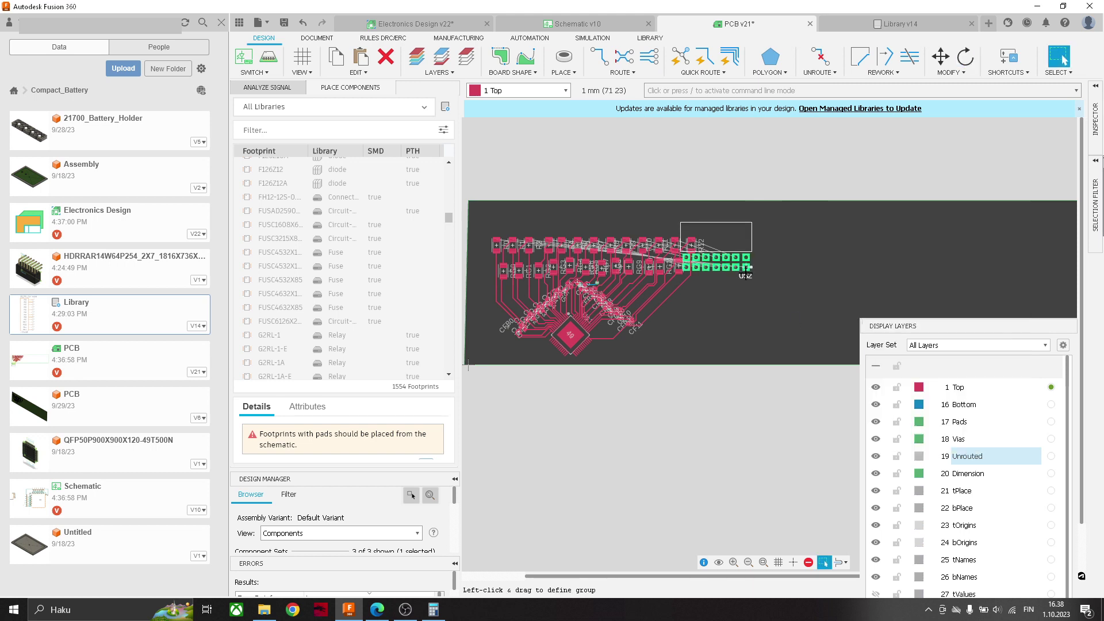
click(753, 266)
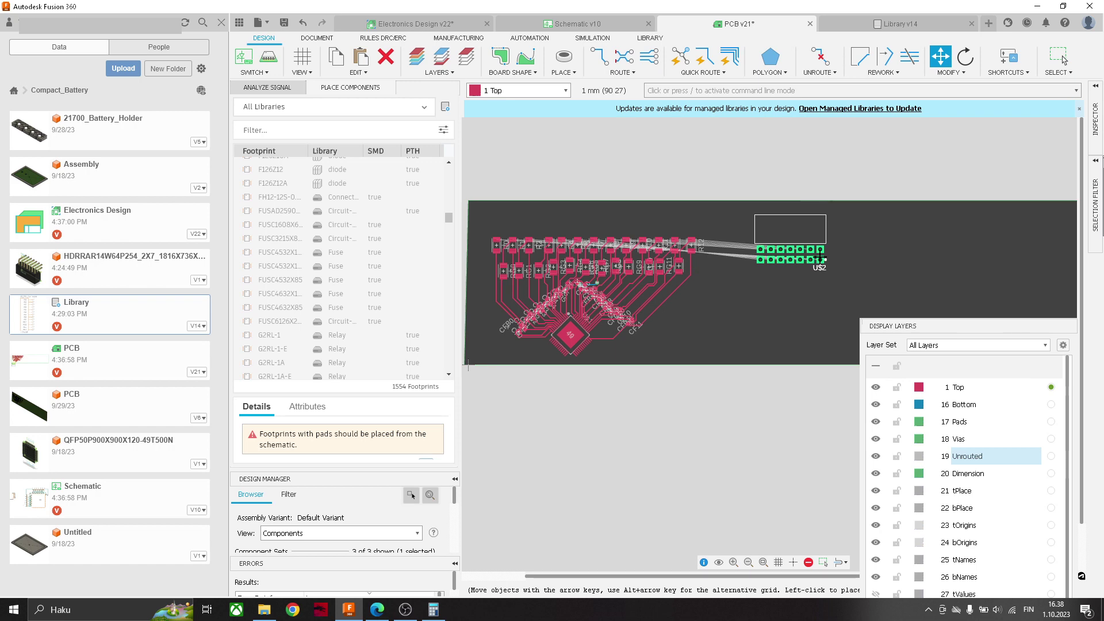
click(820, 260)
key(Escape)
scroll(580, 221, up, 3)
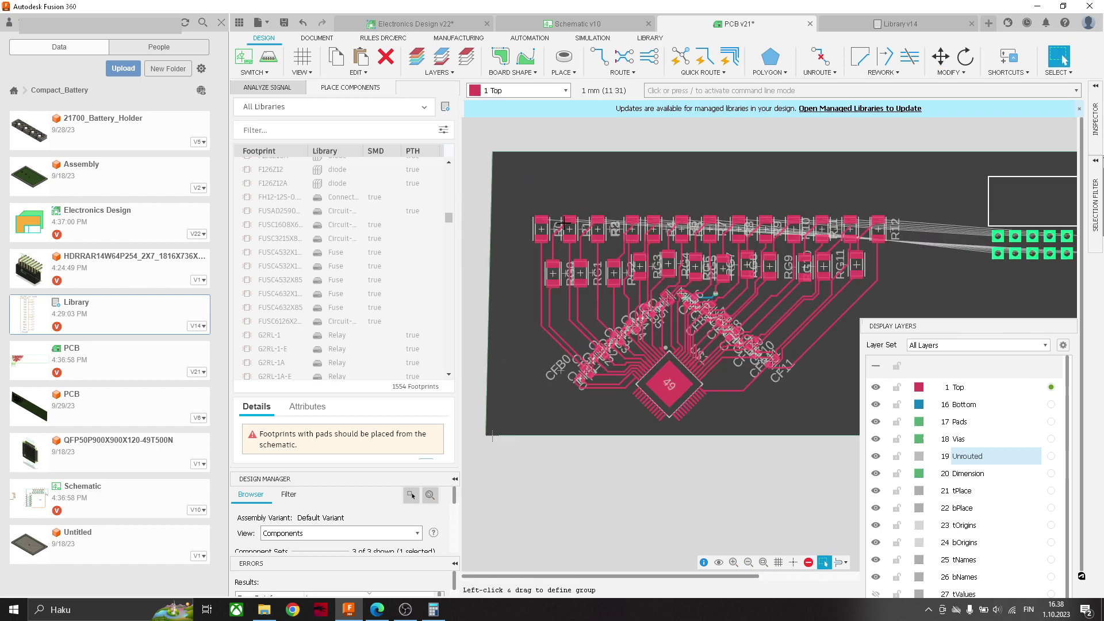
click(599, 56)
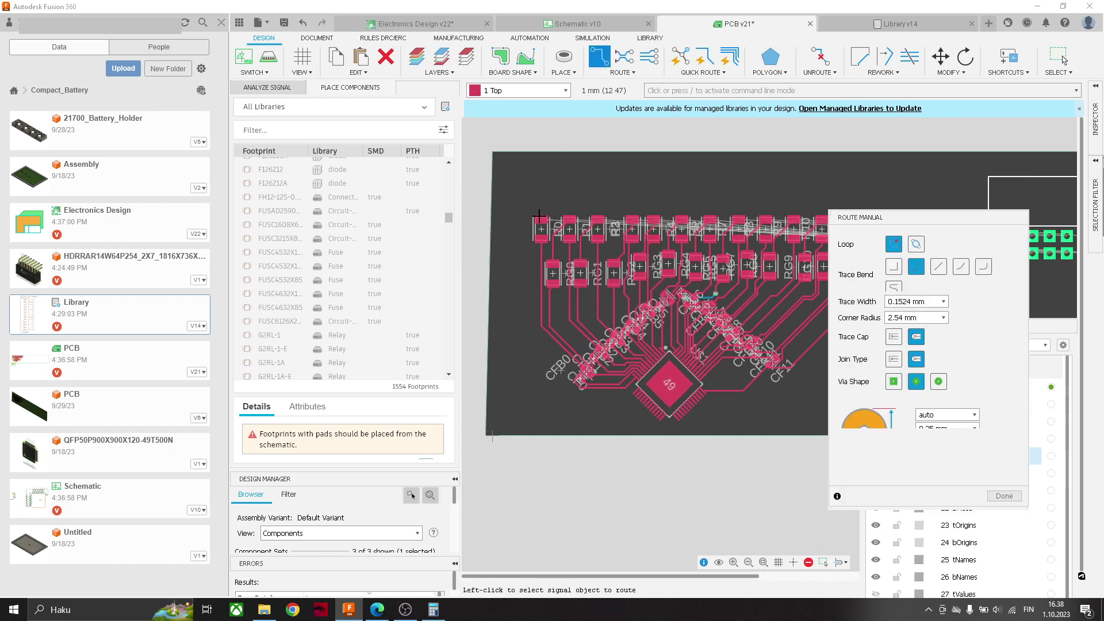
middle_drag(717, 217, 583, 223)
scroll(583, 224, down, 3)
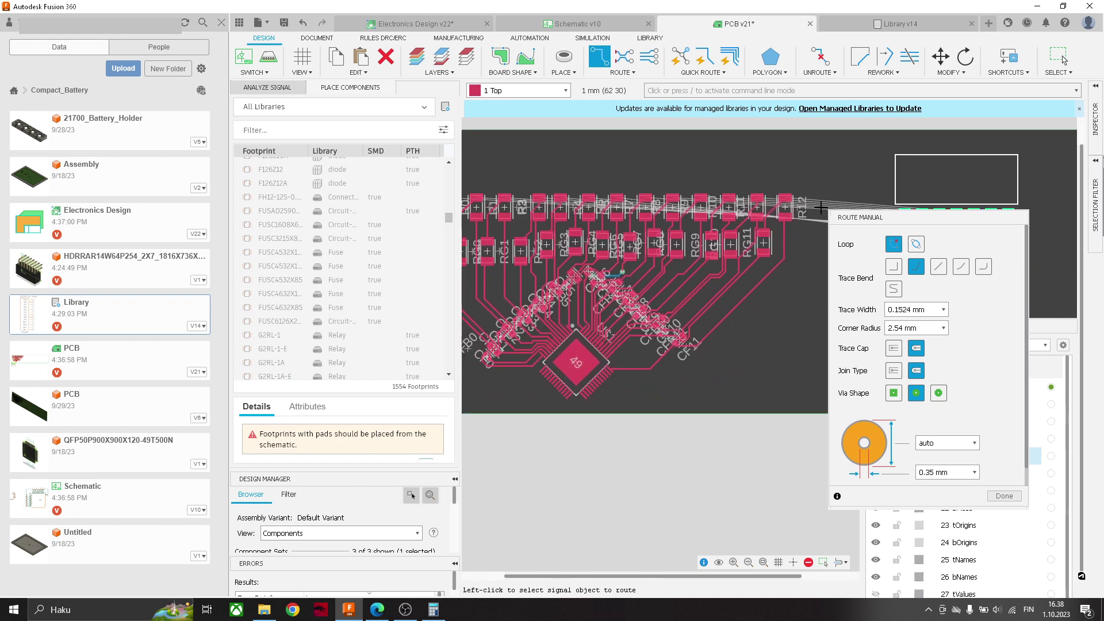
click(591, 203)
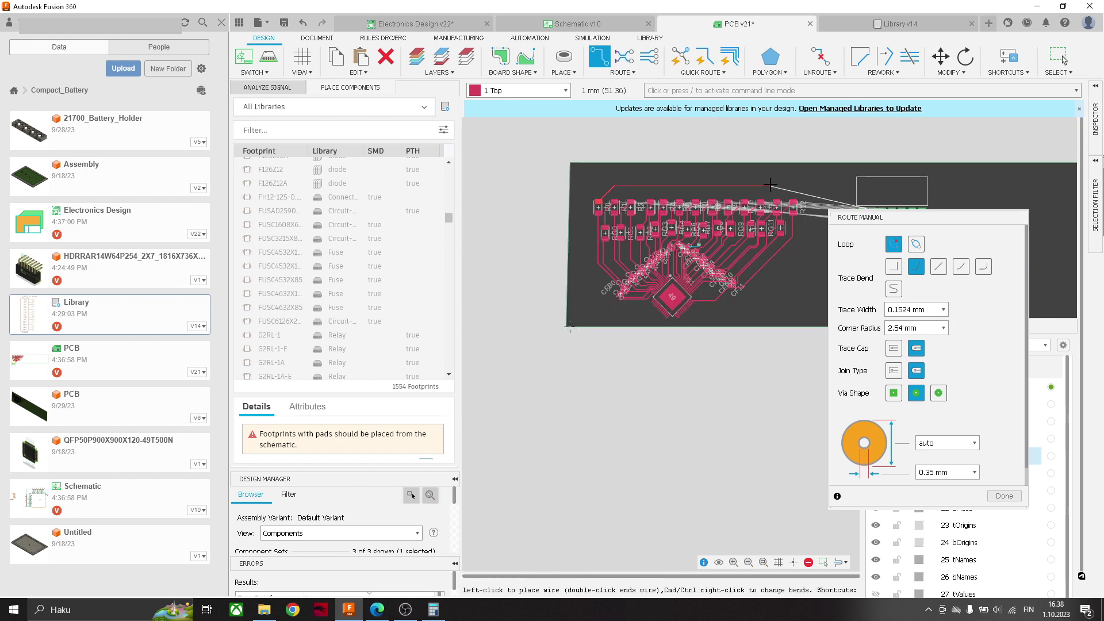
middle_drag(884, 193, 711, 199)
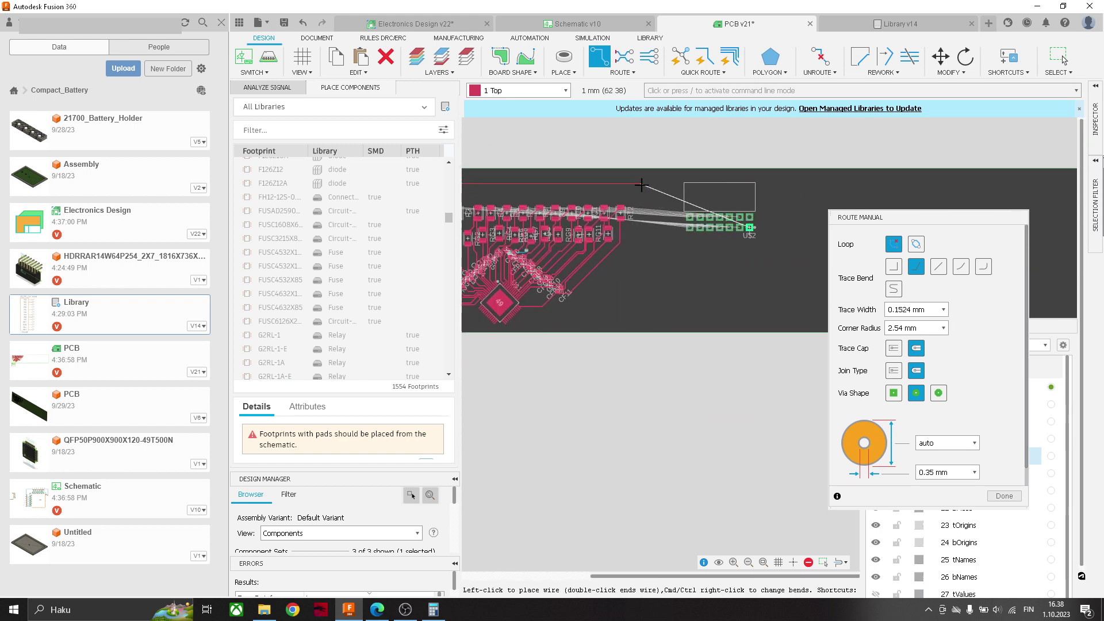
scroll(656, 191, down, 1)
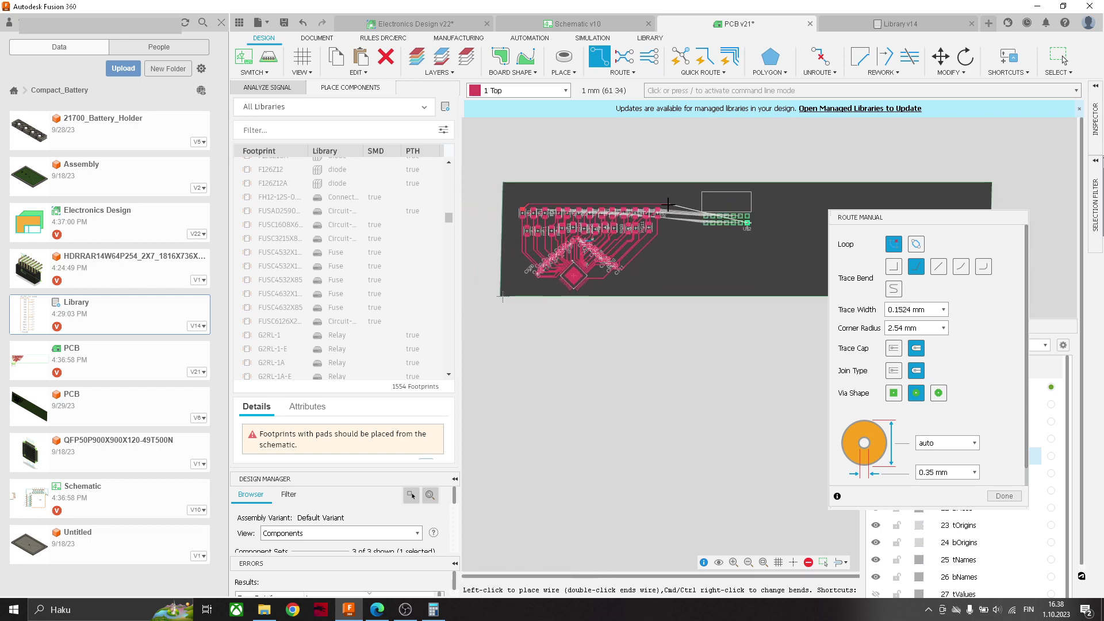
scroll(661, 201, up, 2)
scroll(663, 204, up, 1)
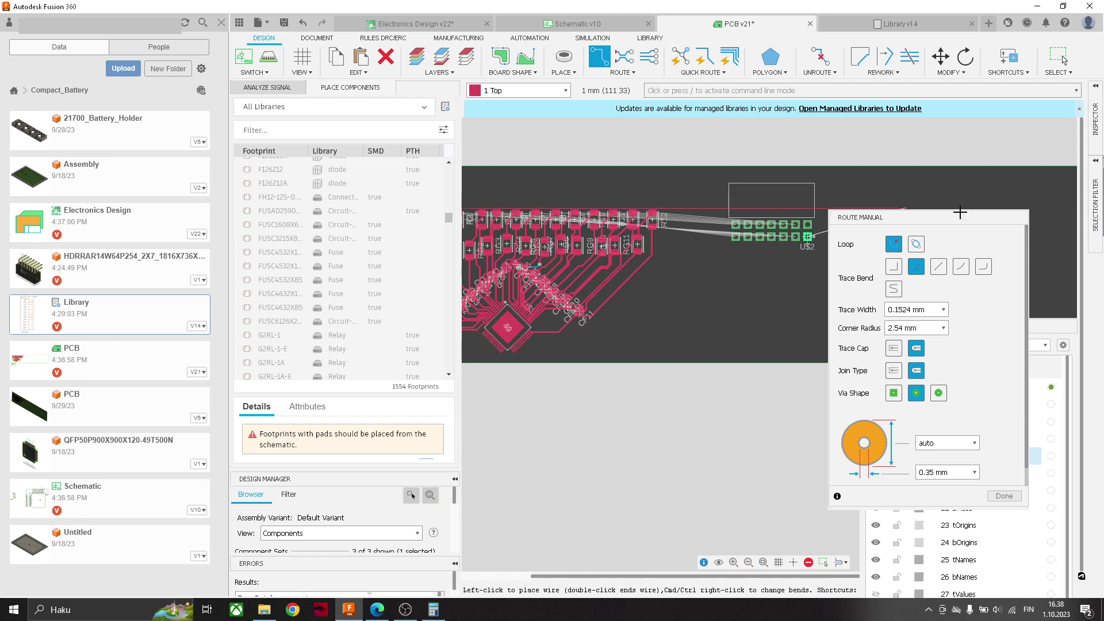
key(Escape)
scroll(825, 199, down, 1)
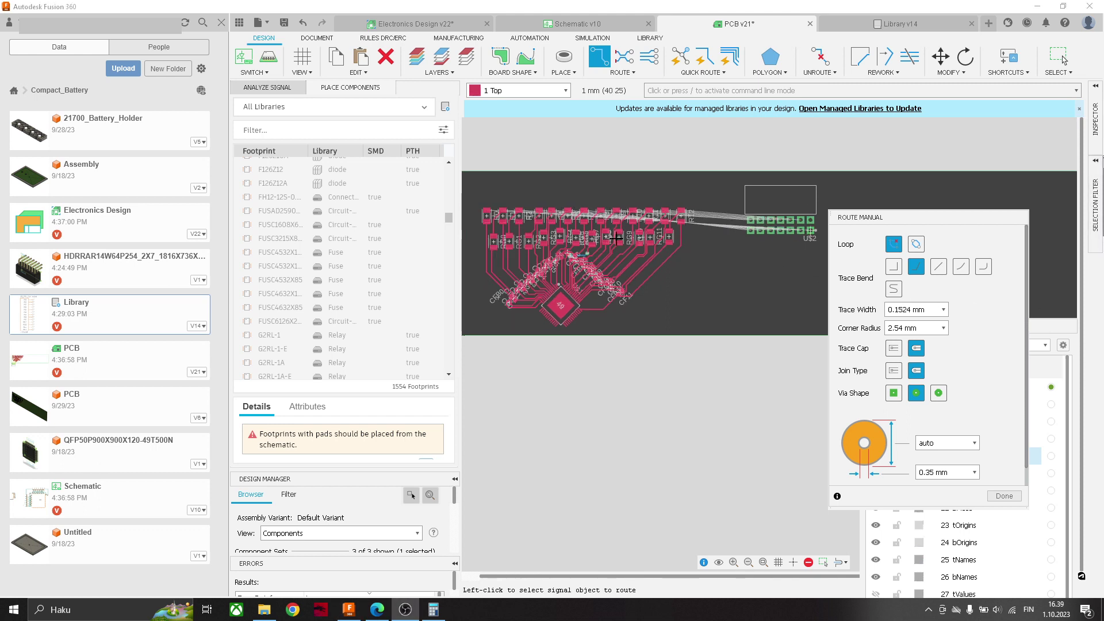
Switch to layer 16 Bottom and route a trace from the connector's lower-right pad beneath the resistor rows toward the left board edge.
click(565, 90)
click(520, 116)
middle_drag(771, 239, 757, 249)
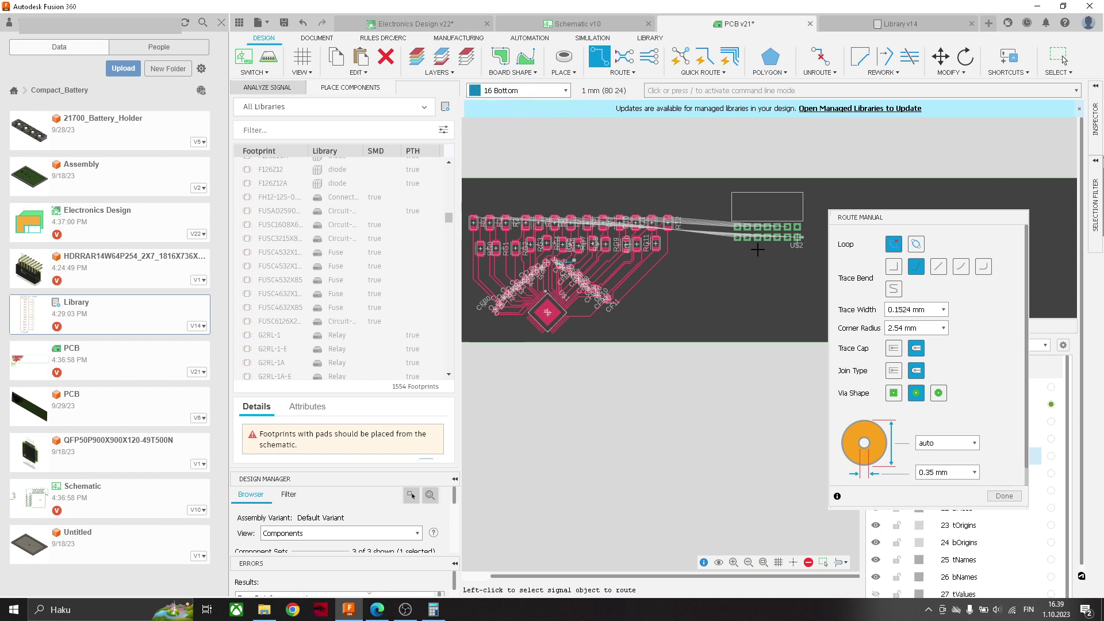
scroll(757, 249, up, 3)
click(765, 235)
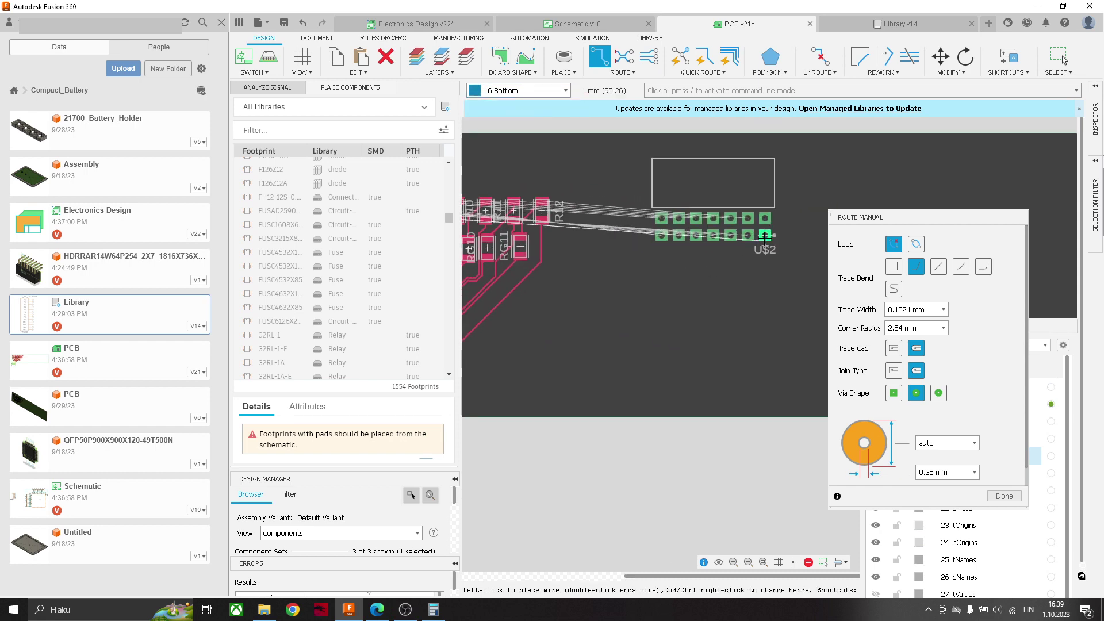
middle_drag(527, 320, 744, 318)
middle_drag(636, 318, 753, 340)
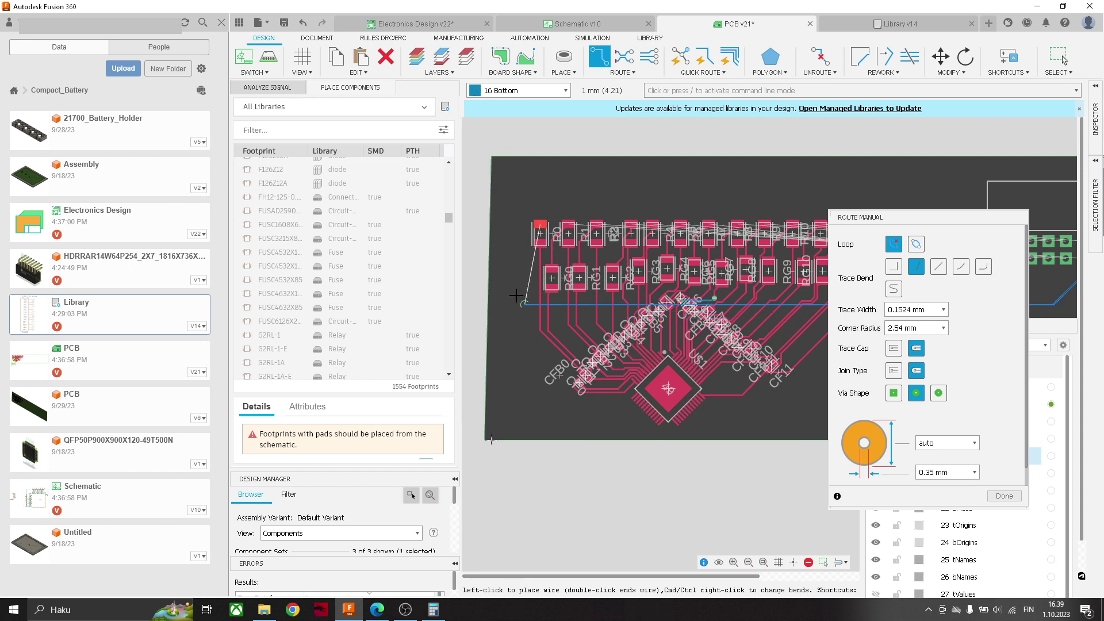
middle_drag(536, 297, 463, 296)
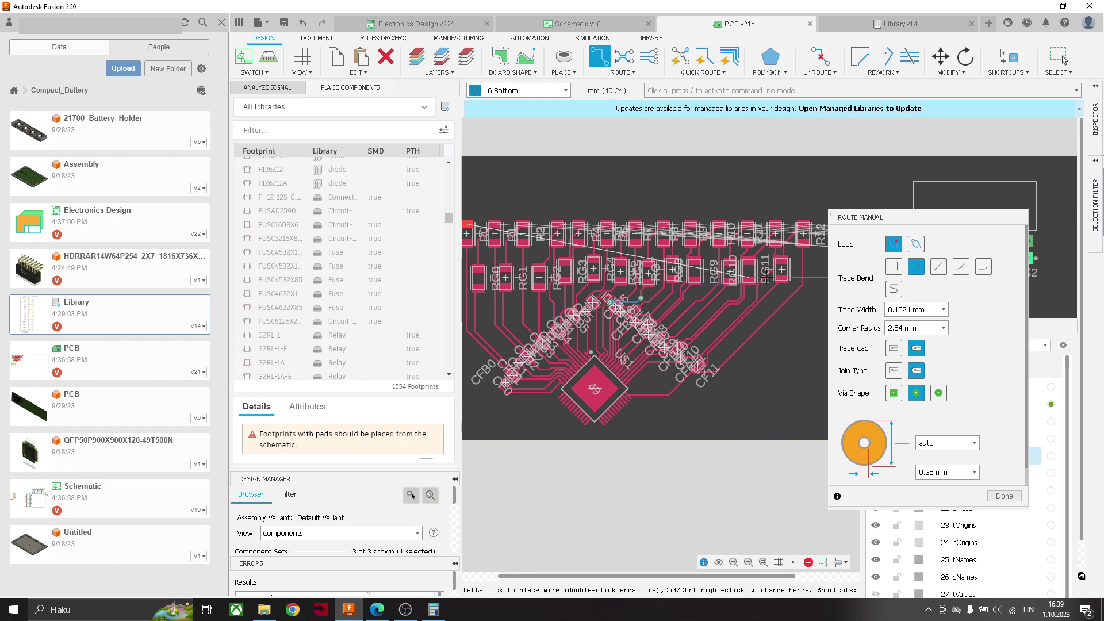
middle_drag(810, 294, 625, 299)
scroll(625, 297, left, 5)
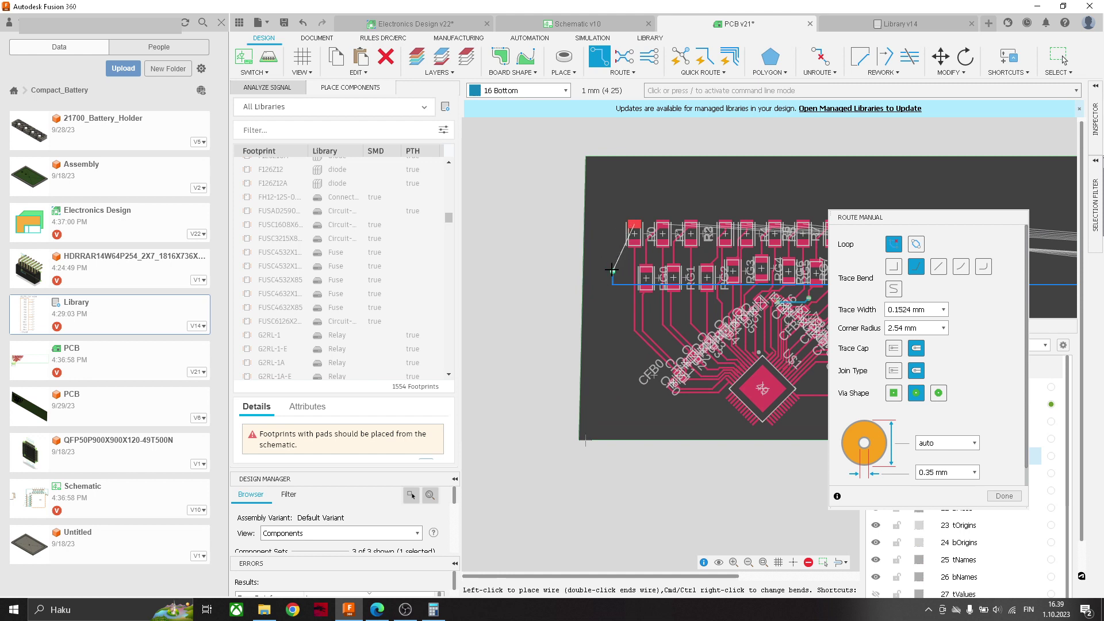
Place a via left of the resistor rows and finish the trace on the Top layer at R0's upper pad.
middle_click(605, 278)
click(605, 277)
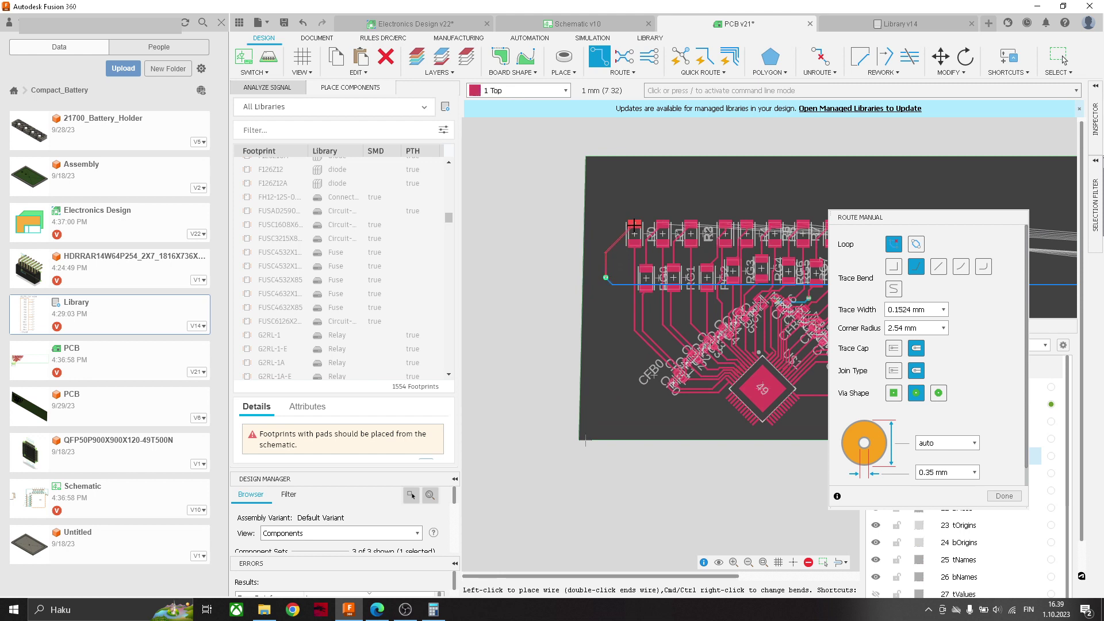
click(634, 225)
scroll(704, 269, down, 3)
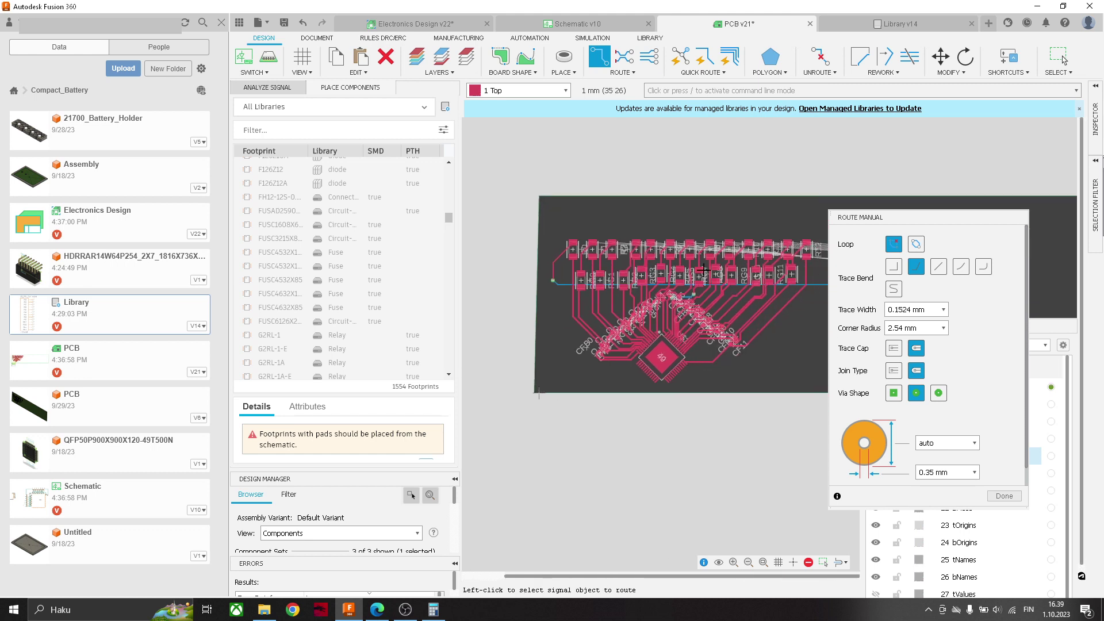
middle_drag(714, 258, 526, 266)
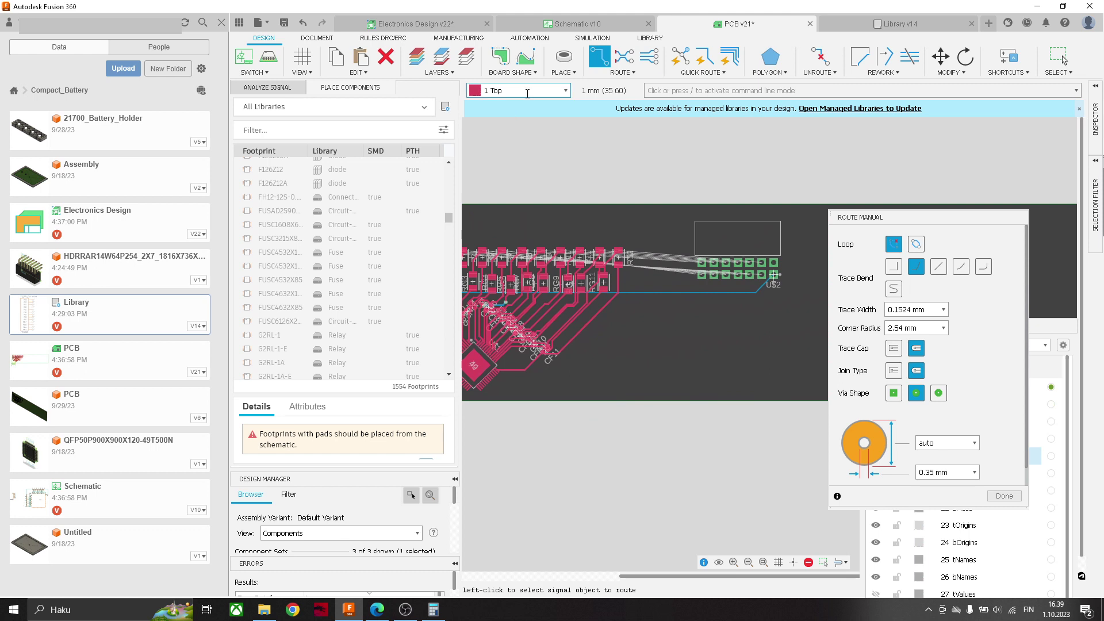
click(1060, 59)
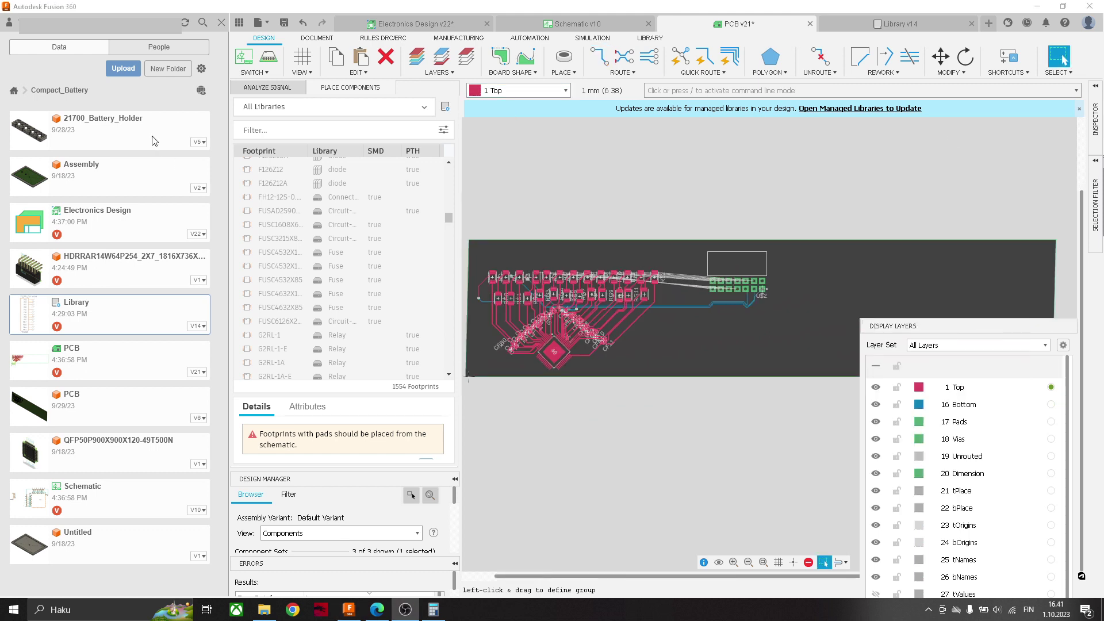
Save the PCB with the version description "User Saved" and push it to the 3D PCB with the Recommended preset.
click(283, 23)
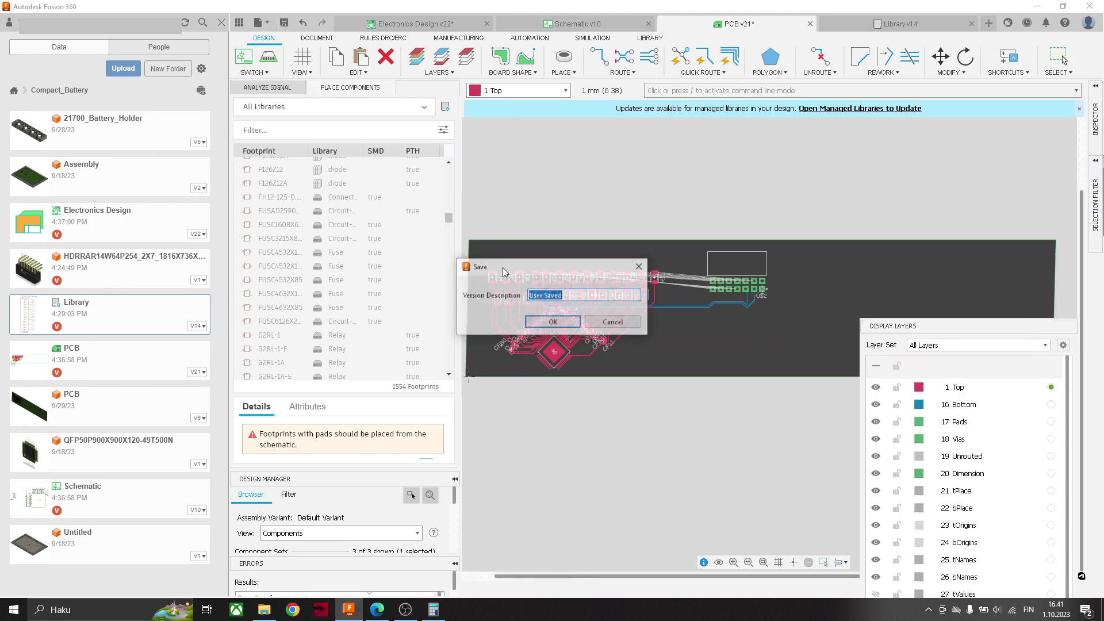
click(562, 323)
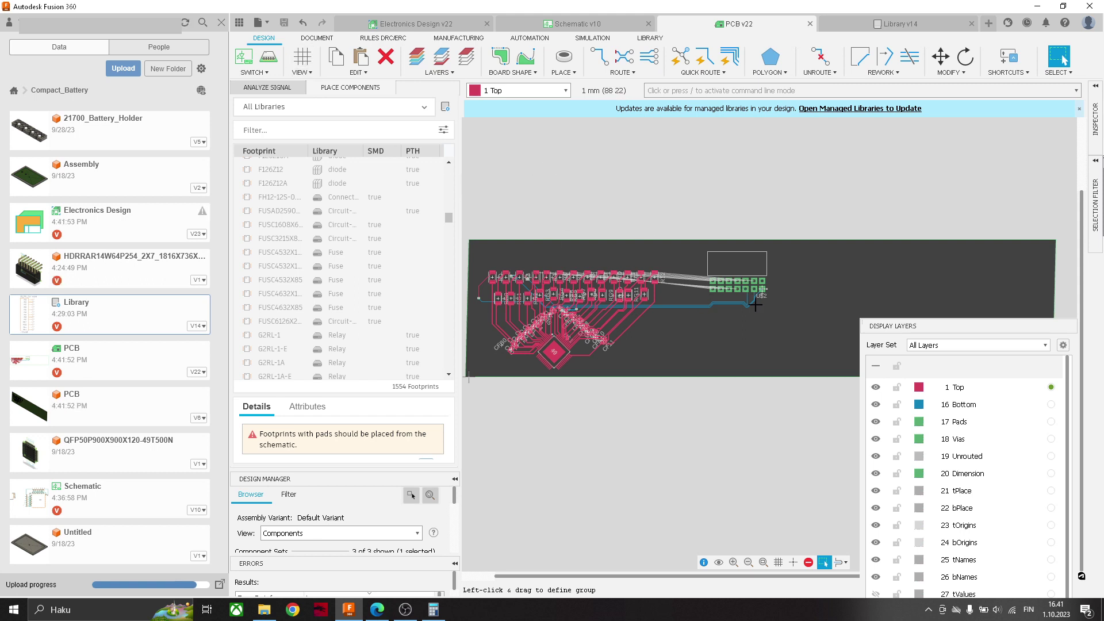
click(251, 72)
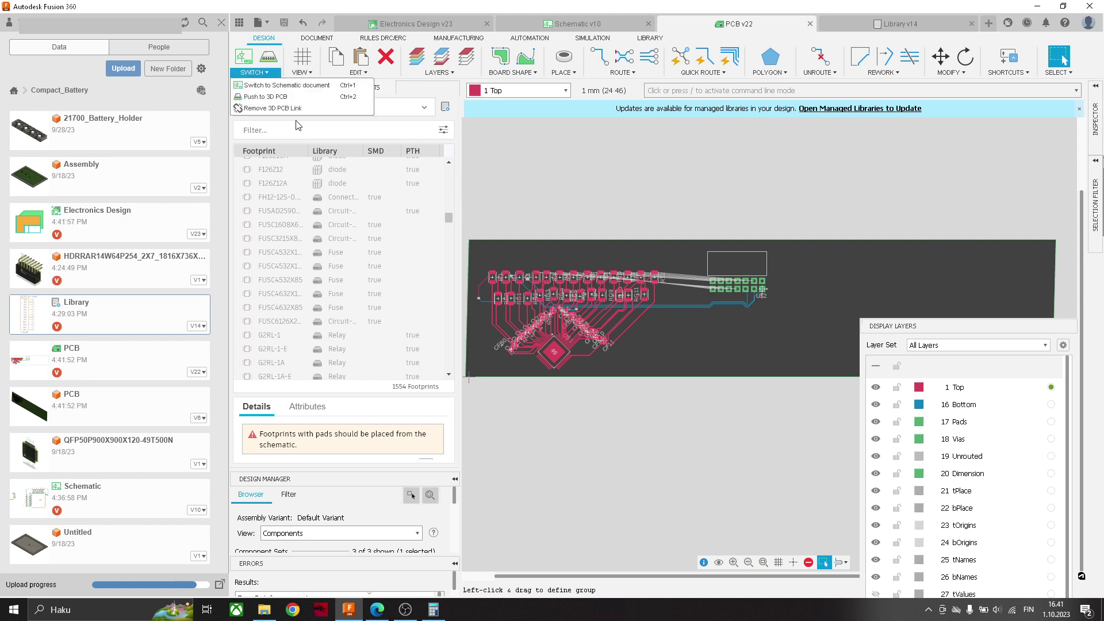
click(270, 96)
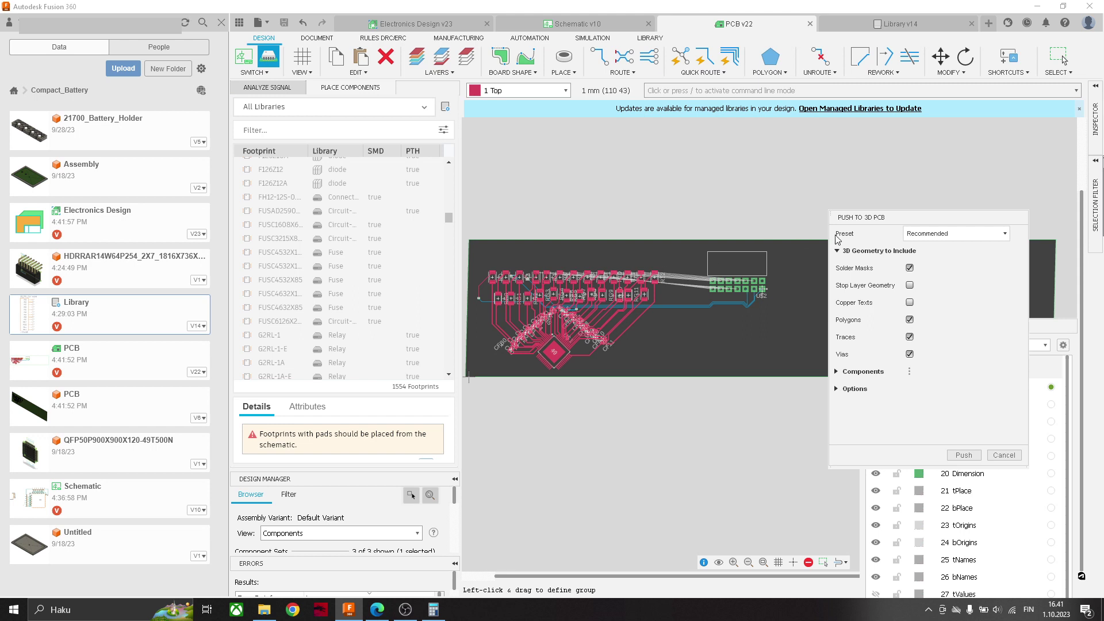
click(965, 456)
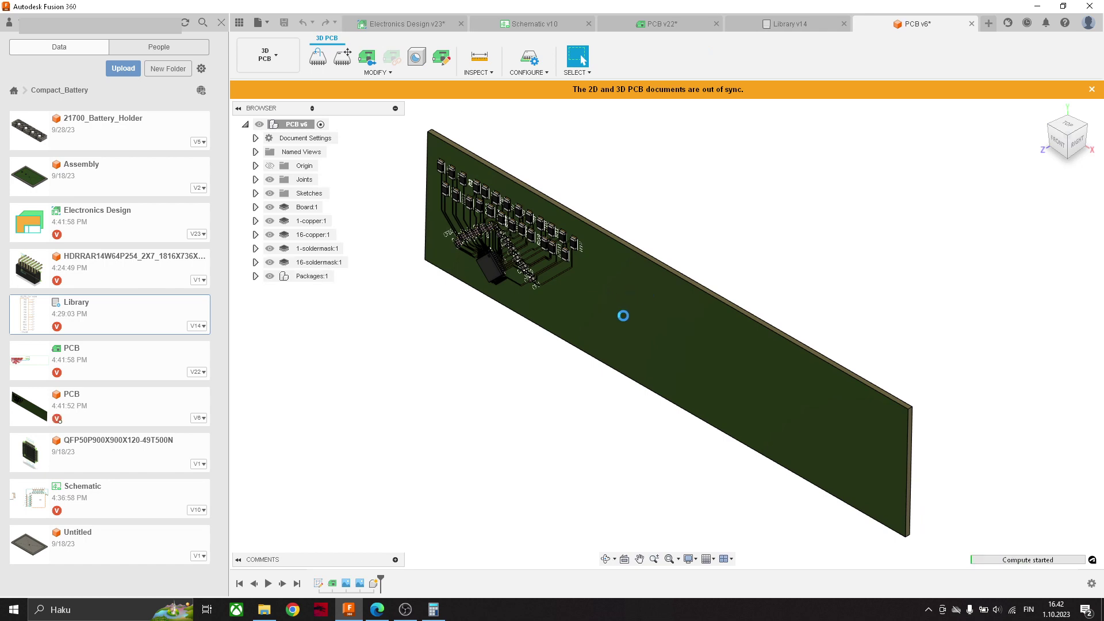
Examine the connector, resistors and chip on the 3D board from the front and close up.
shift+middle_drag(629, 307, 675, 302)
middle_drag(581, 311, 749, 266)
scroll(609, 284, down, 2)
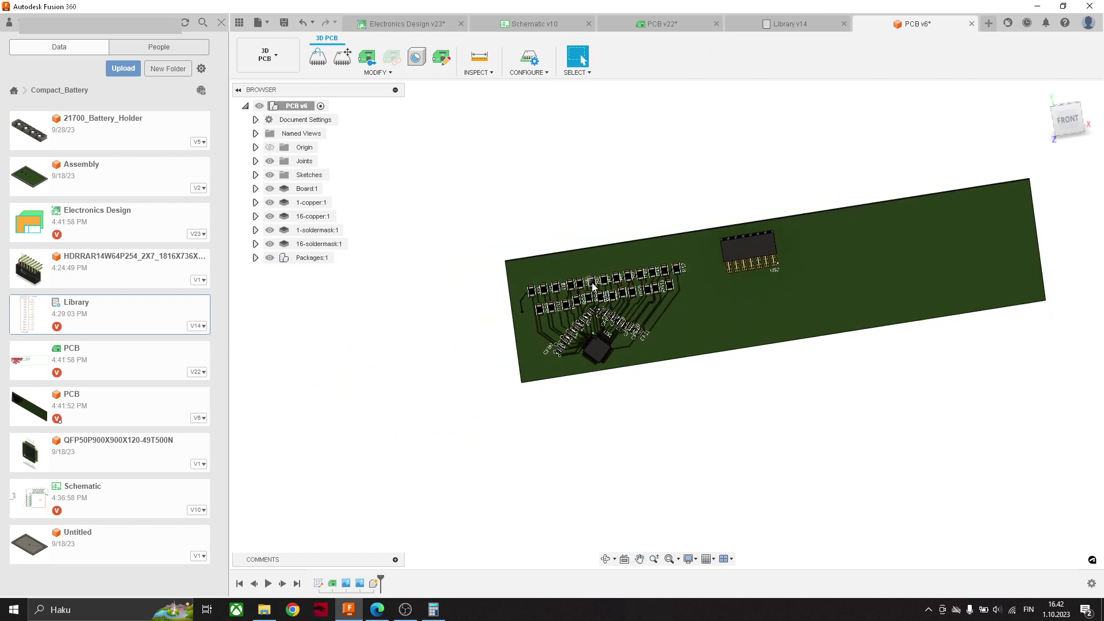
scroll(594, 284, up, 4)
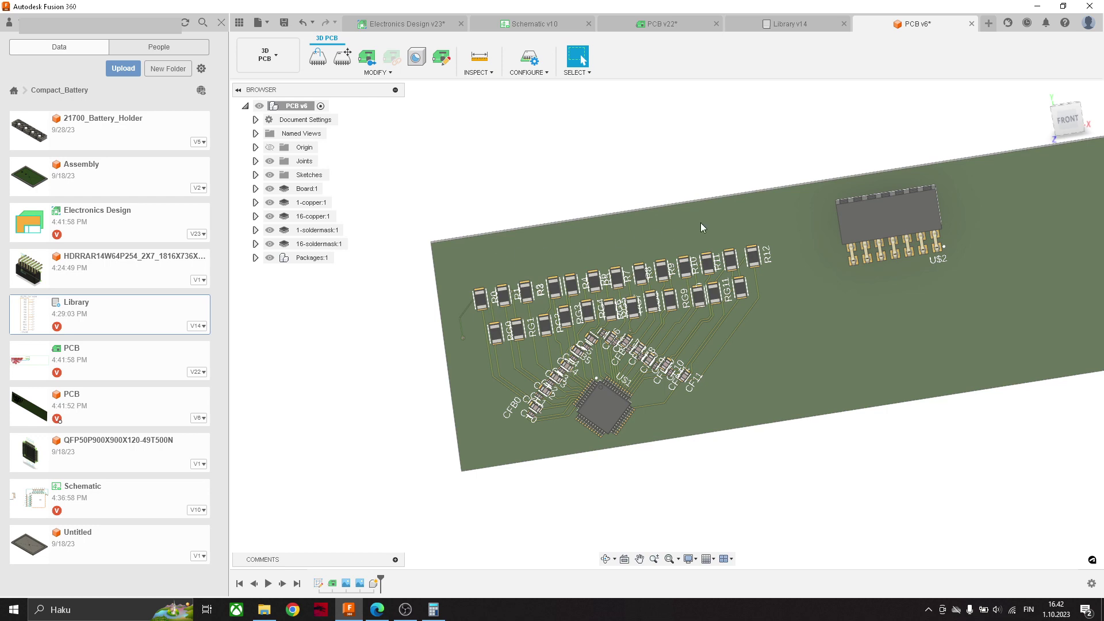
scroll(744, 237, up, 2)
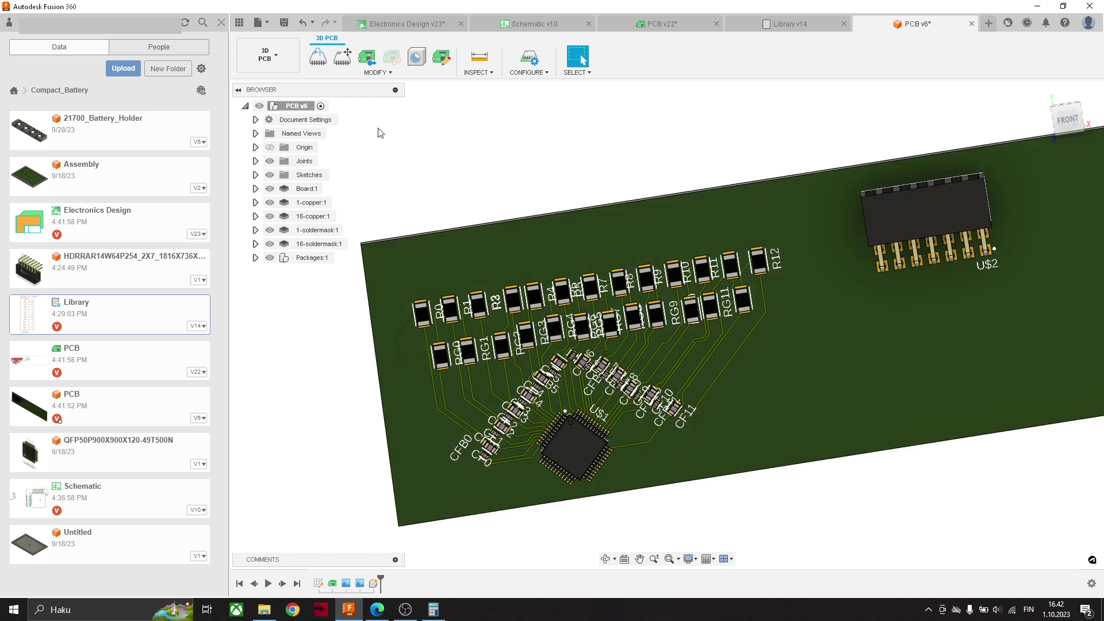